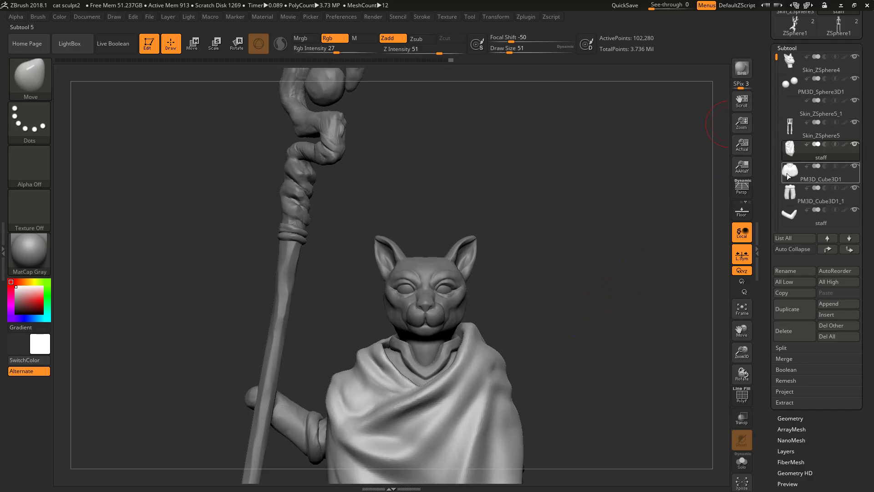
- Look through the subtool list and select the staff and cloak subtools to identify the parts
left_click_drag(779, 57, 777, 135)
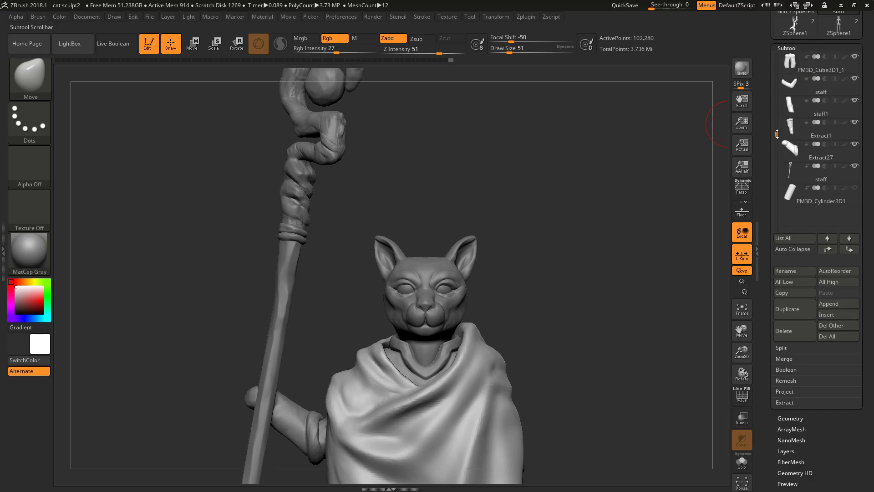
left_click(812, 175)
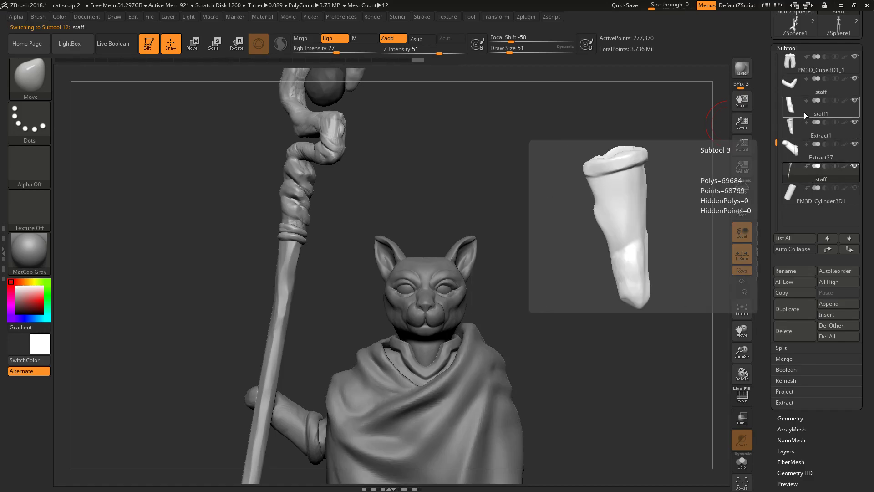
left_click(813, 92)
left_click_drag(777, 142, 776, 80)
left_click(793, 103)
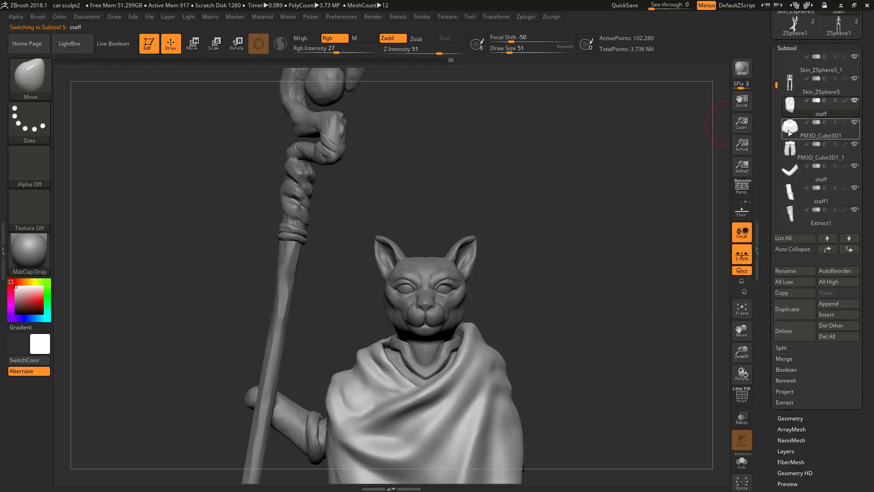
left_click_drag(777, 85, 772, 48)
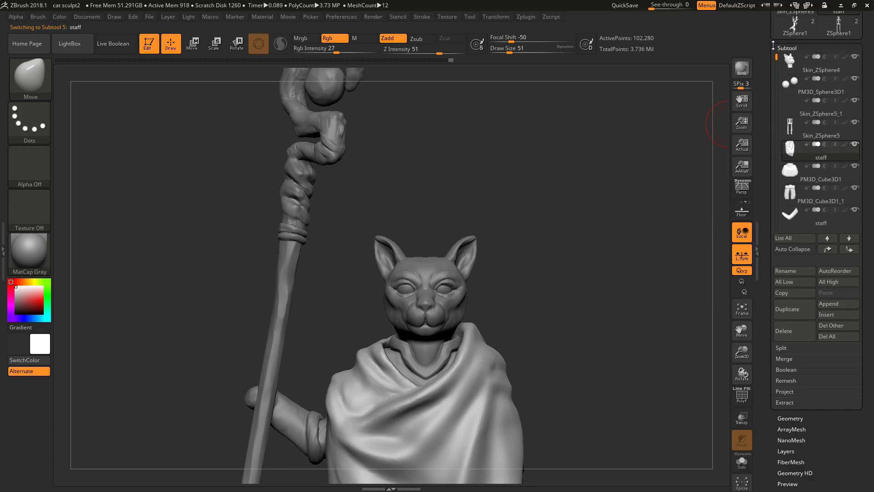
- Rename the cat head subtool as Head
left_click(790, 66)
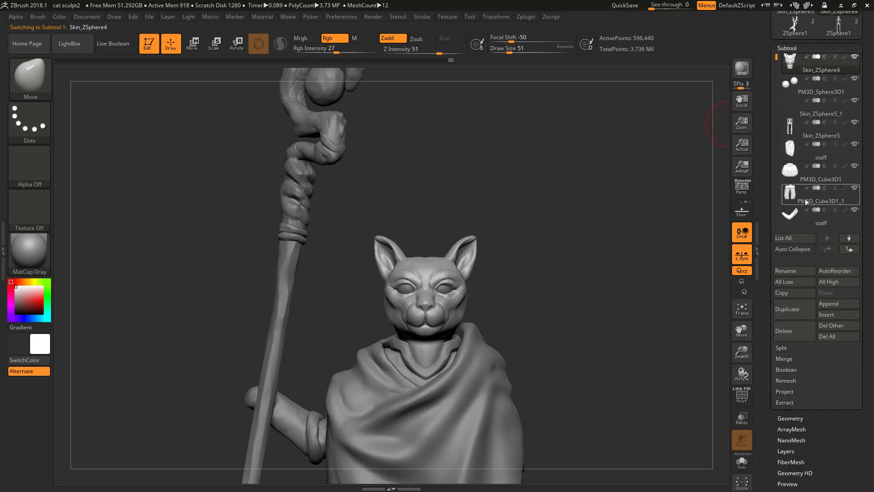
left_click(799, 270)
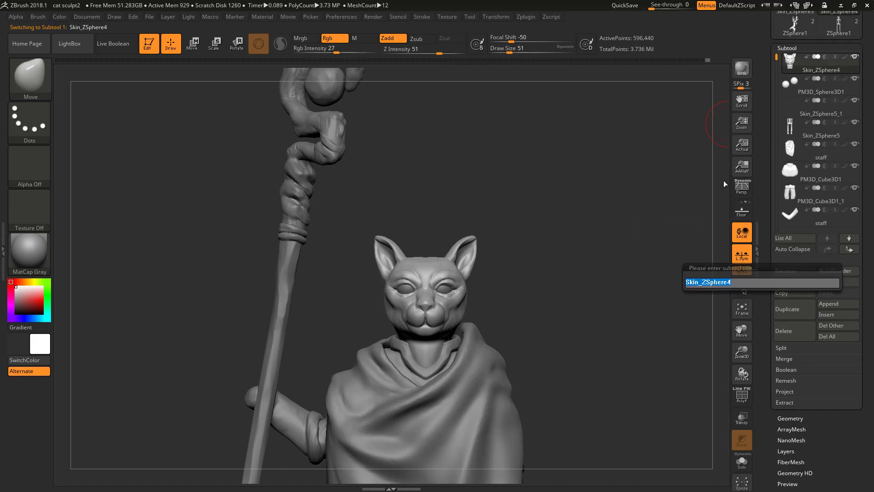
type("Head")
key("Return")
- Rename the eyeballs subtool as Eyes
key("Down")
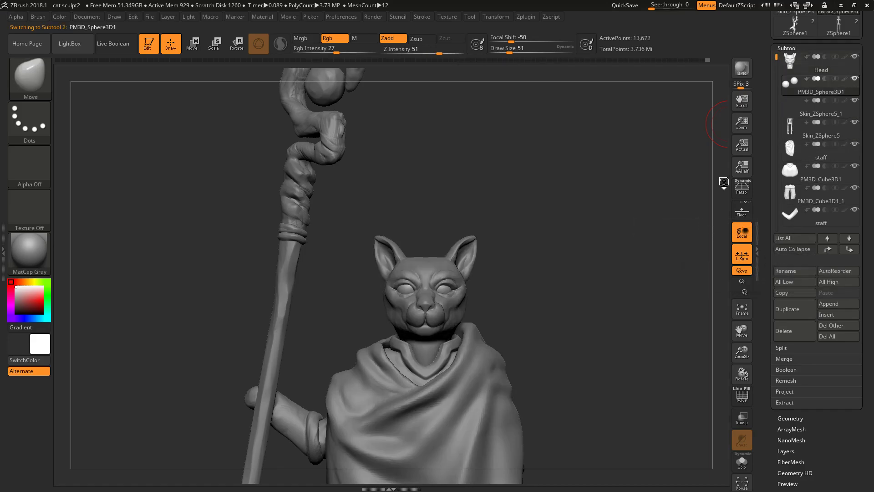
left_click(789, 271)
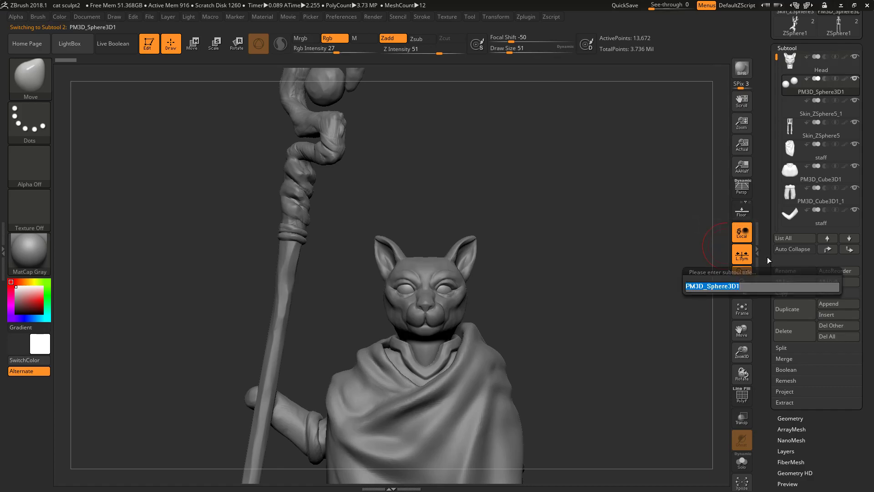
type("Eyes")
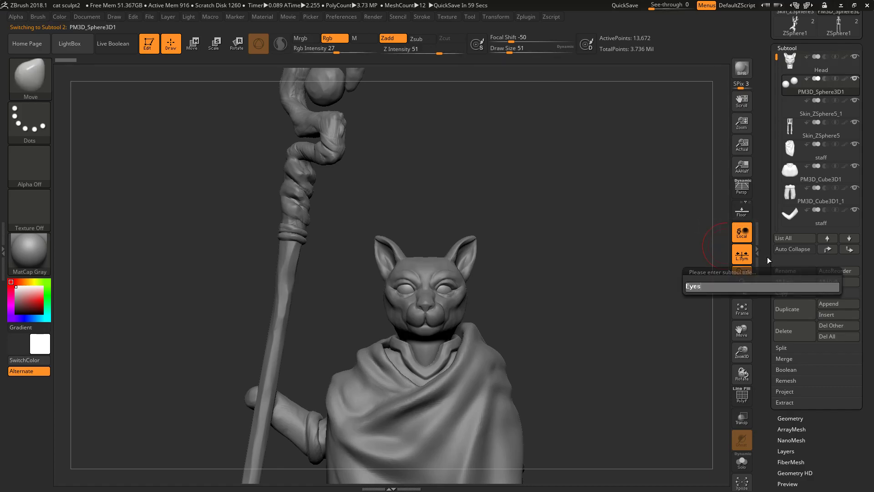
key("Return")
- Show the Skin_ZSphere5_1 subtool on its own to check it and delete it
left_click(797, 104)
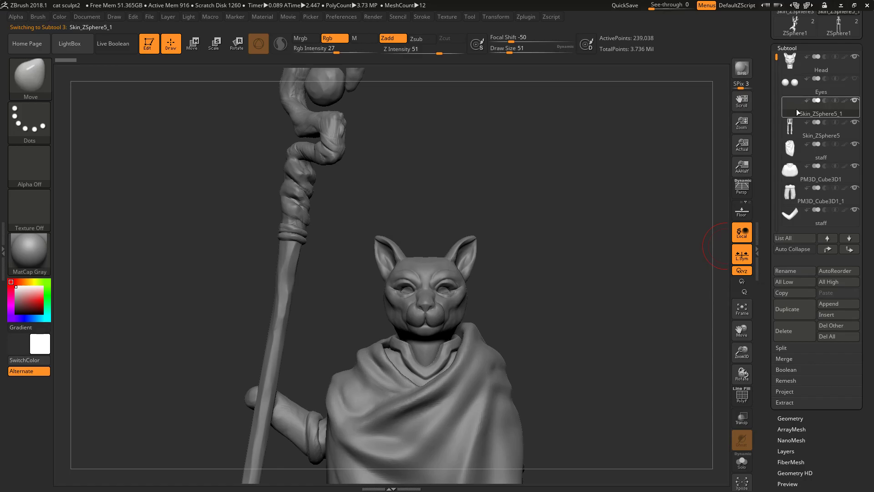
left_click(855, 80)
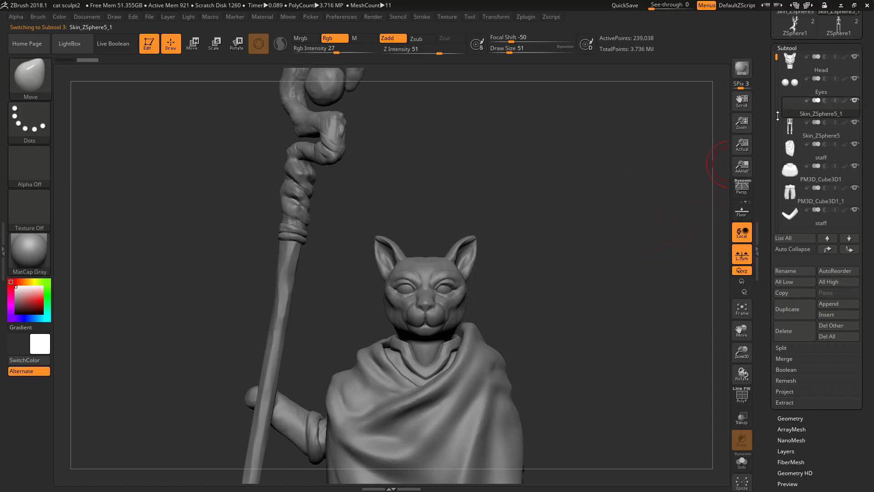
key("shift")
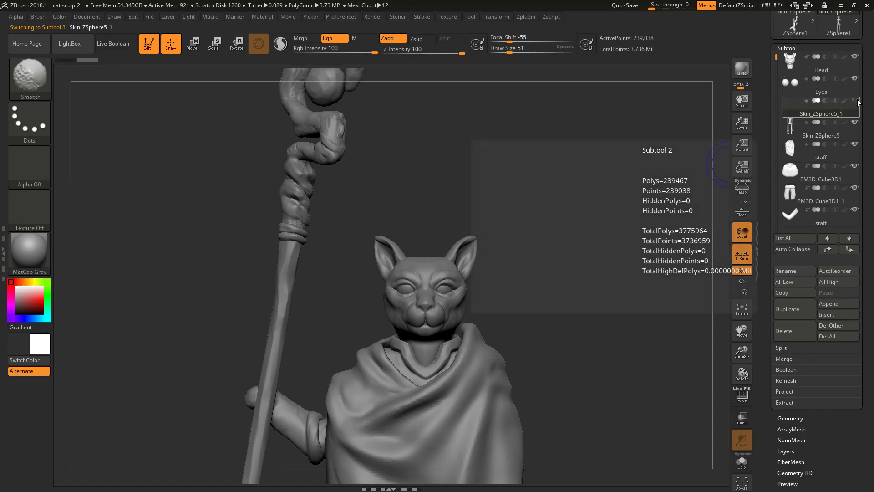
left_click(856, 101, "shift")
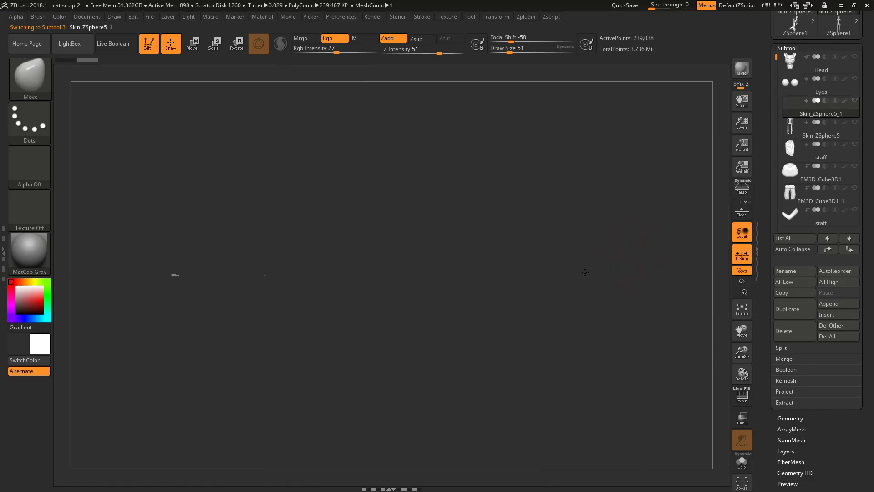
left_click(855, 103, "shift")
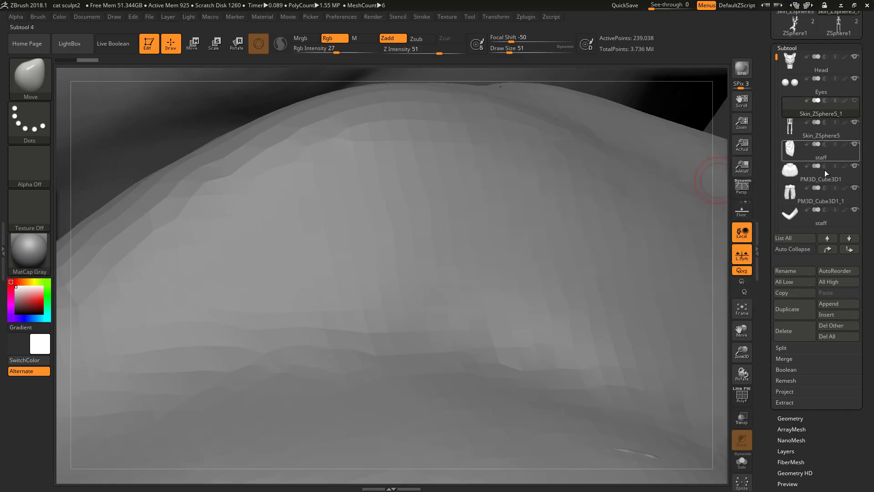
left_click(785, 330)
left_click(712, 350)
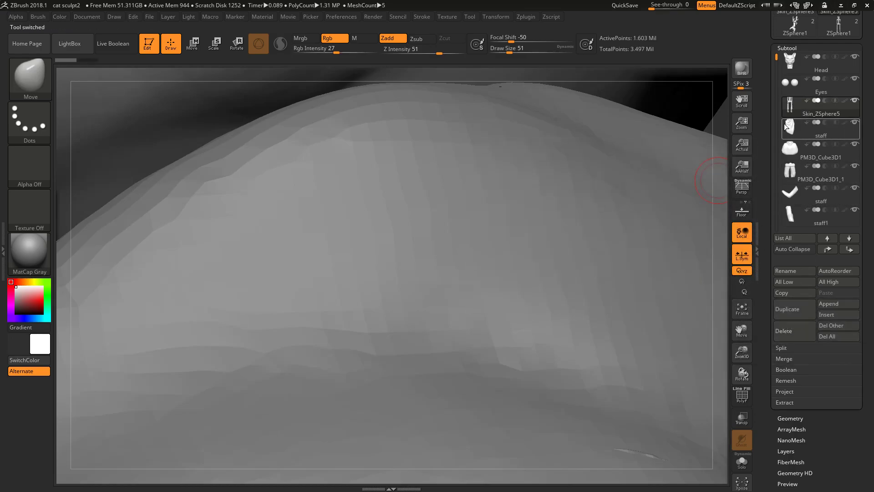
- Examine the Skin_ZSphere5 body mesh on its own and together with the other subtools
key("f")
left_click_drag(663, 220, 625, 257)
left_click(855, 101, "shift")
left_click(856, 101, "shift")
left_click(855, 103, "shift")
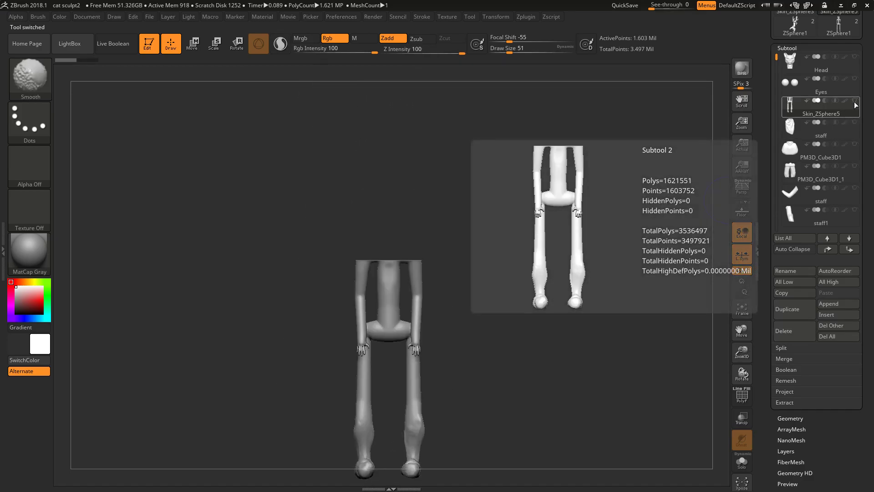
left_click(856, 104, "shift")
left_click(855, 104, "shift")
left_click_drag(657, 256, 617, 254)
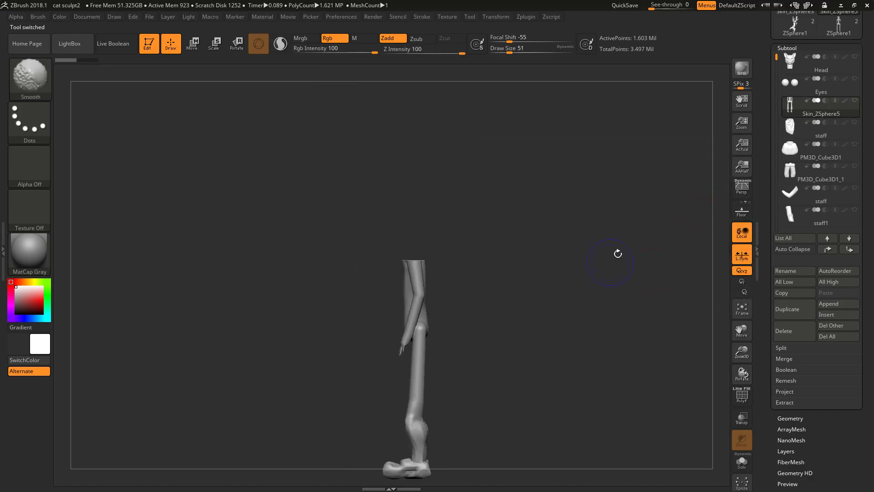
left_click(856, 103, "shift")
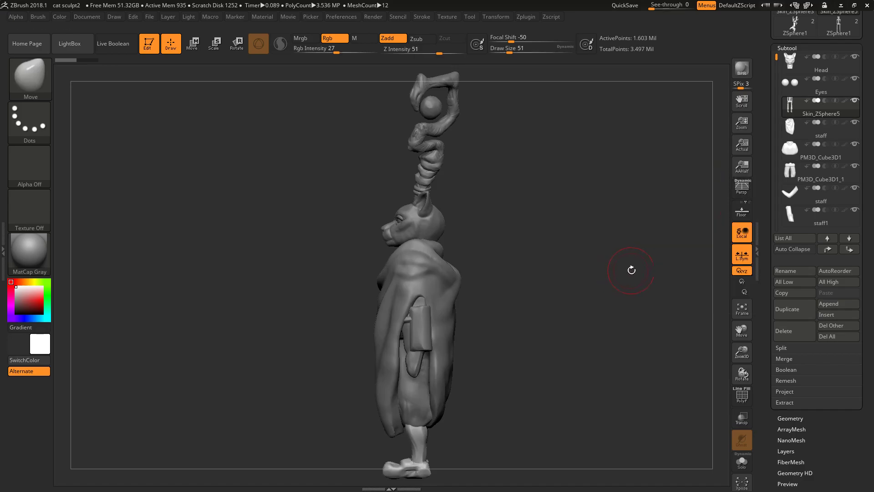
- Try to hide the upper part of the body mesh, keeping only the lower legs and feet
left_click_drag(631, 270, 578, 241)
left_click_drag(513, 180, 296, 432, "ctrl+shift")
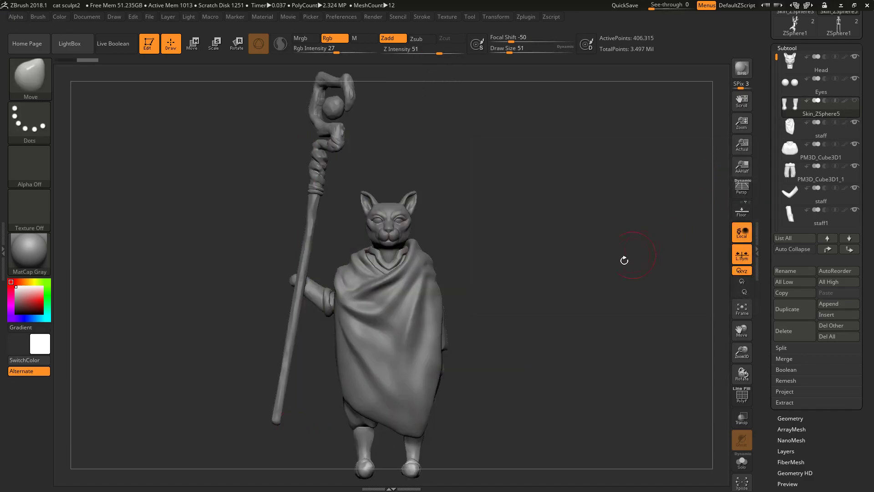
mouse_move(600, 176)
left_mouse_down("ctrl+shift")
mouse_move(459, 260)
mouse_move(283, 394)
mouse_move(295, 419)
left_mouse_up("ctrl+shift")
left_click_drag(580, 367, 542, 289)
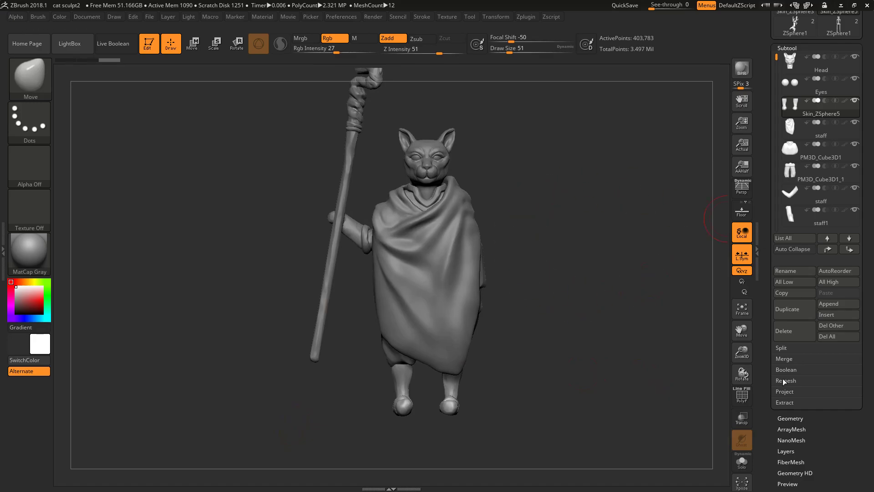
- Solo the body mesh, unhide all of it and hide everything above the calves
left_click(744, 469)
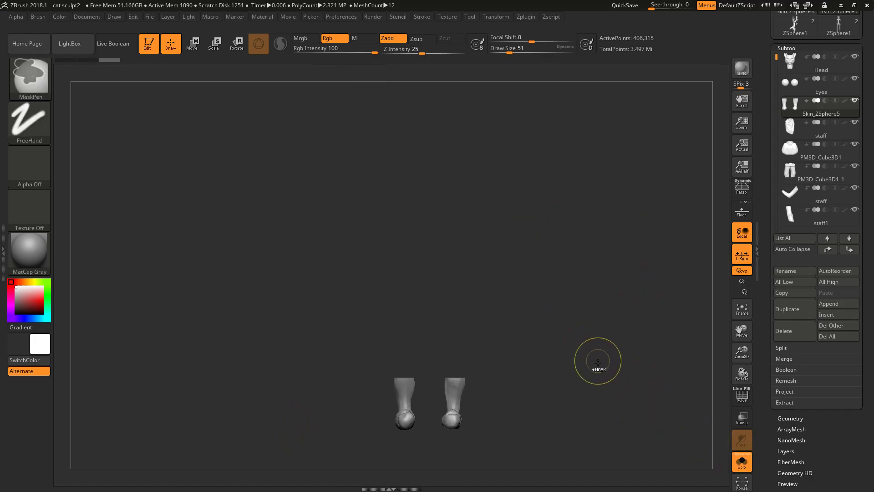
left_click(597, 367, "ctrl+shift")
mouse_move(553, 107)
left_mouse_down("ctrl+shift")
mouse_move(358, 356)
mouse_move(361, 366)
left_mouse_up("ctrl+shift")
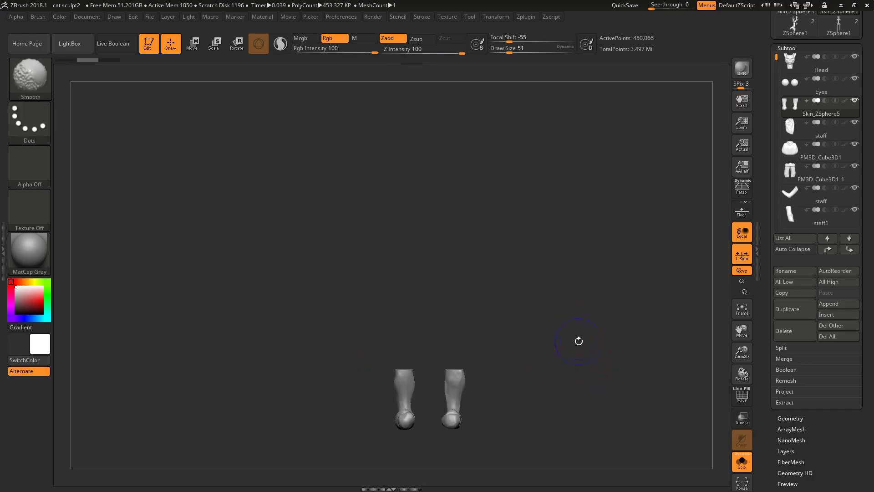
left_click_drag(582, 310, 726, 379, "alt")
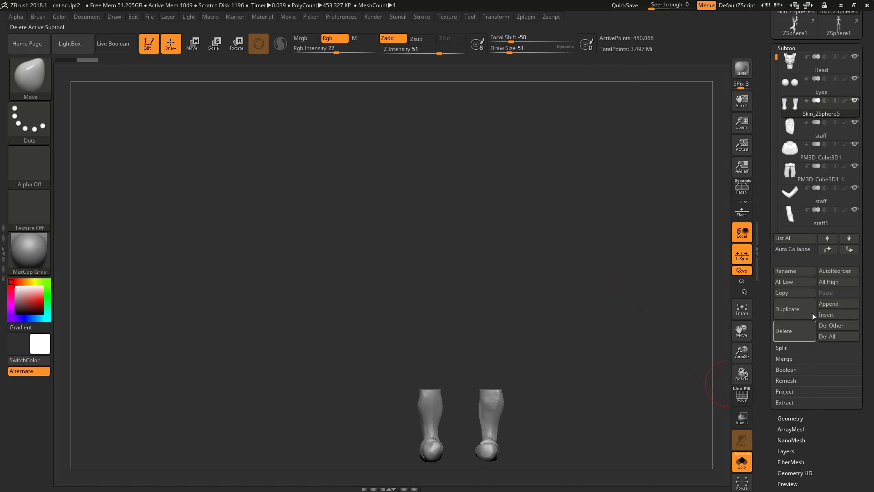
- Delete the hidden geometry of the body mesh and turn off Solo to show the whole character
left_click(801, 418)
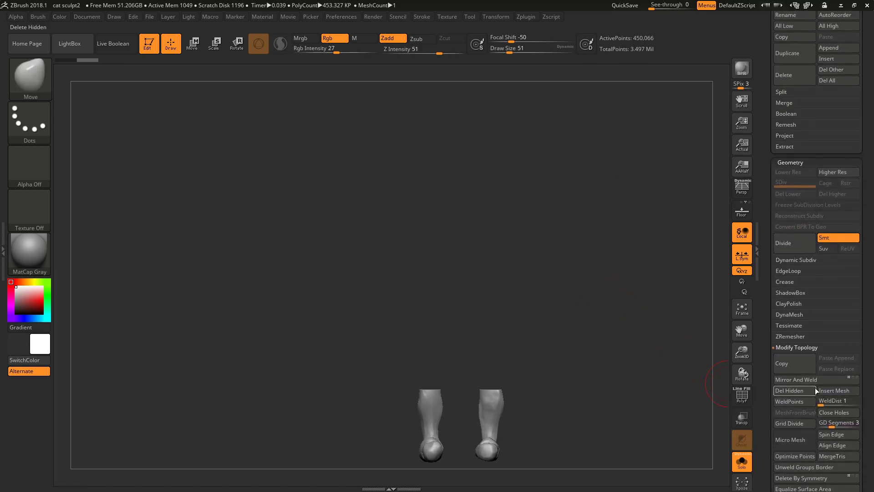
left_click_drag(621, 328, 616, 290)
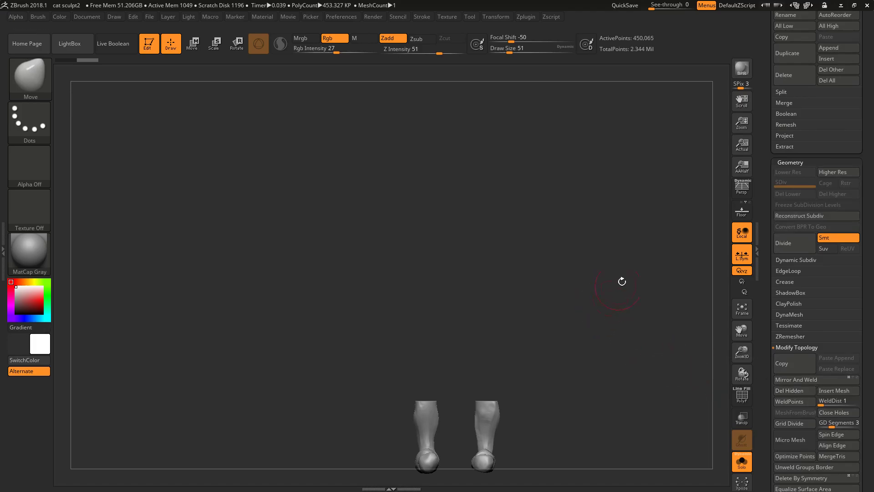
scroll(858, 69, "up", 6)
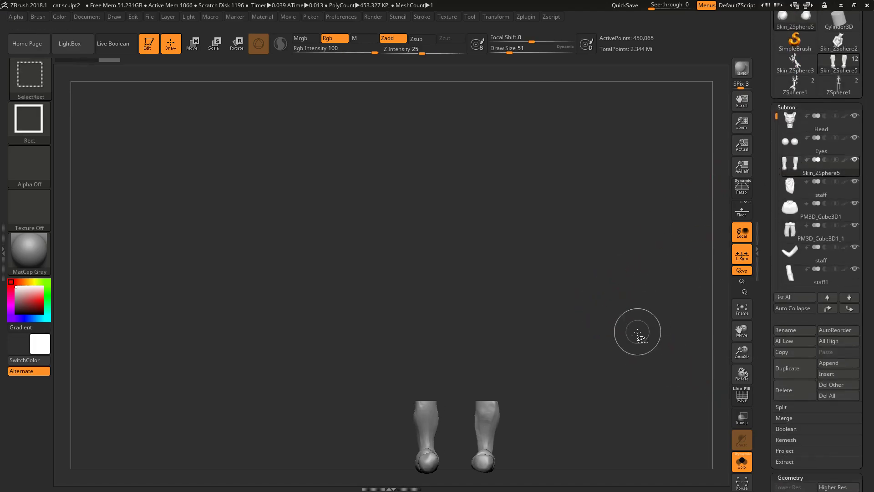
left_click(742, 463)
mouse_move(643, 322)
left_mouse_down()
mouse_move(631, 326)
mouse_move(645, 324)
left_mouse_up()
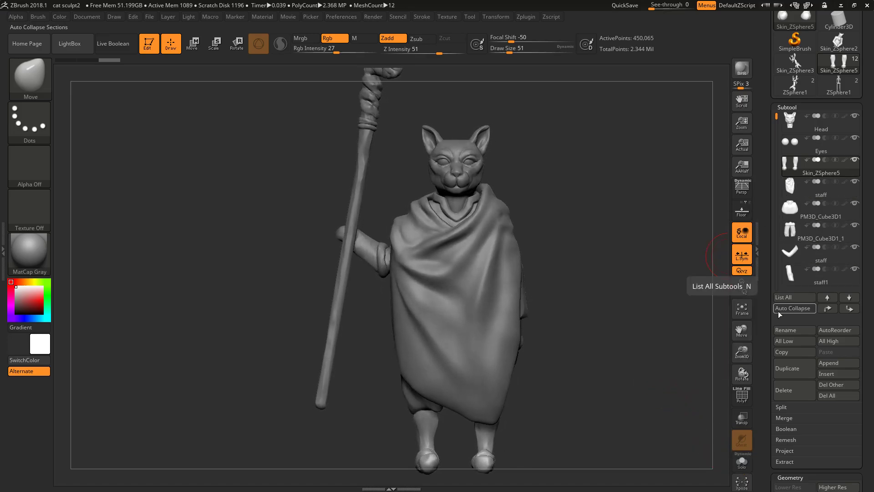
- Rename the lower legs subtool as Feet
left_click(790, 330)
type("Feet")
key("Return")
- Rename the draped garment subtool below Feet as Cloak
left_click(791, 186)
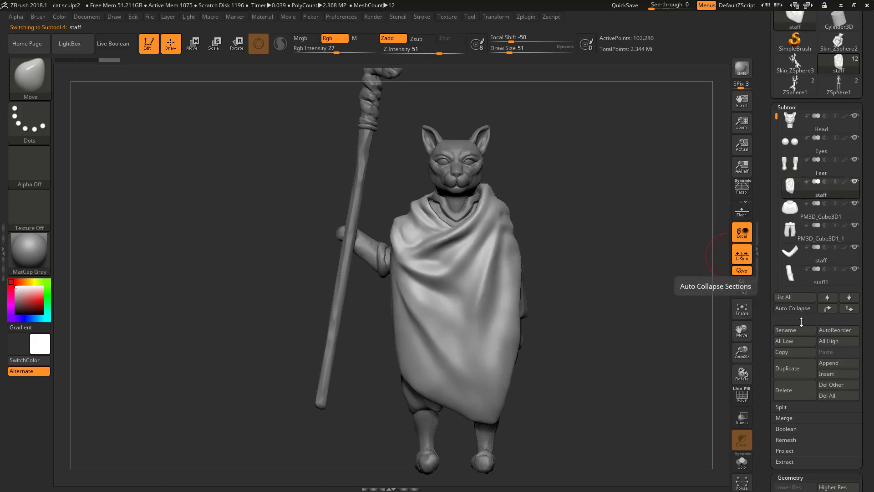
left_click(779, 328)
type("Cloak")
key("Return")
- Rename the PM3D_Cube3D1 subtool as Shirt
left_click(790, 209)
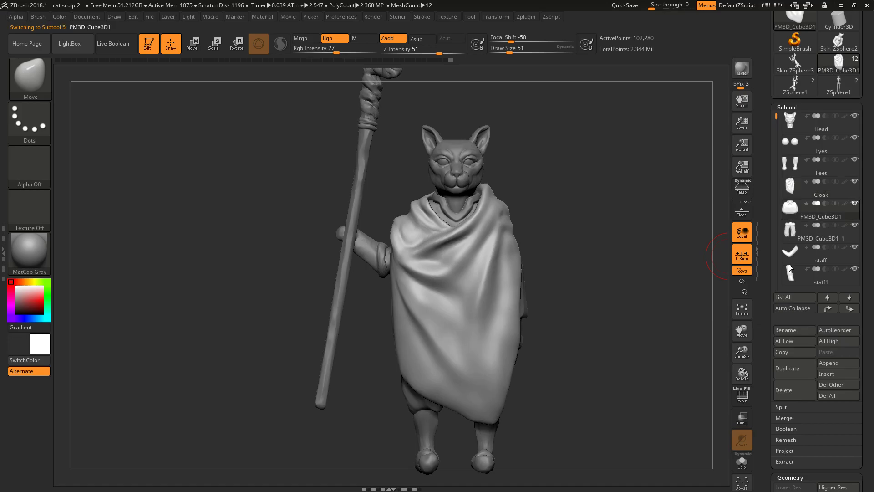
left_click(785, 329)
type("Sh")
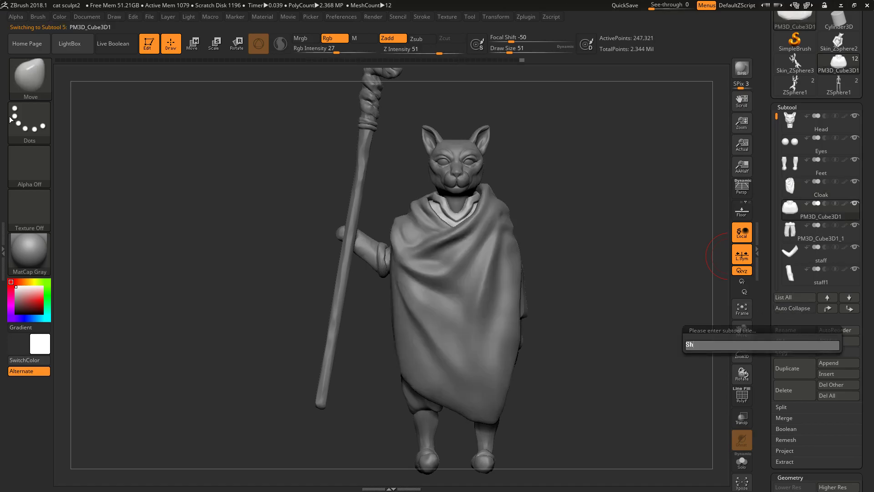
type("irt")
key("Return")
- Rename the PM3D_Cube3D1_1 subtool as Pants
left_click(790, 230)
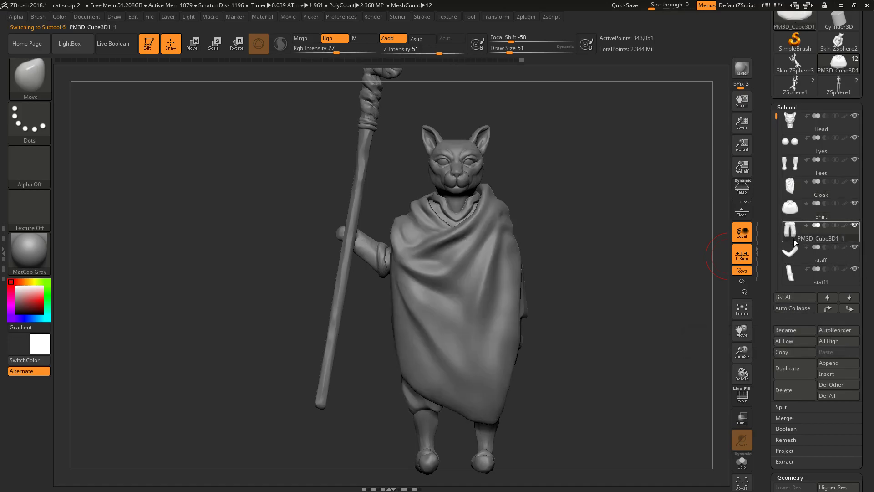
left_click(784, 330)
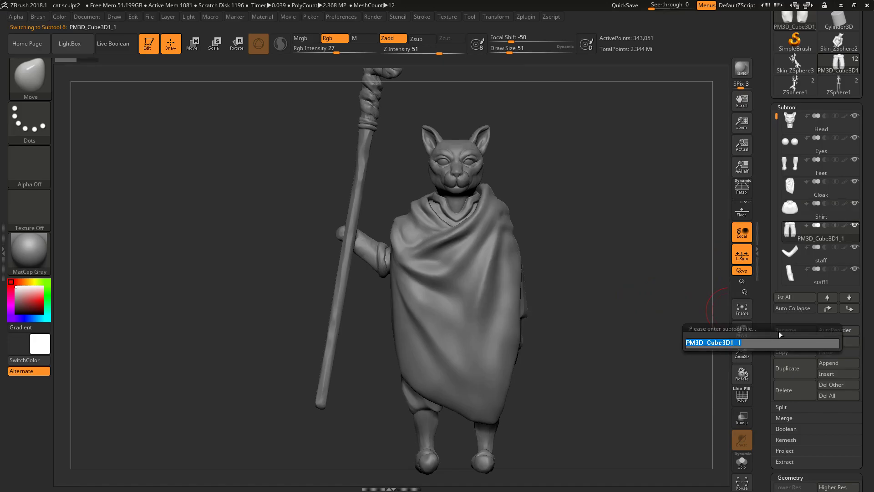
type("Pants")
key("Return")
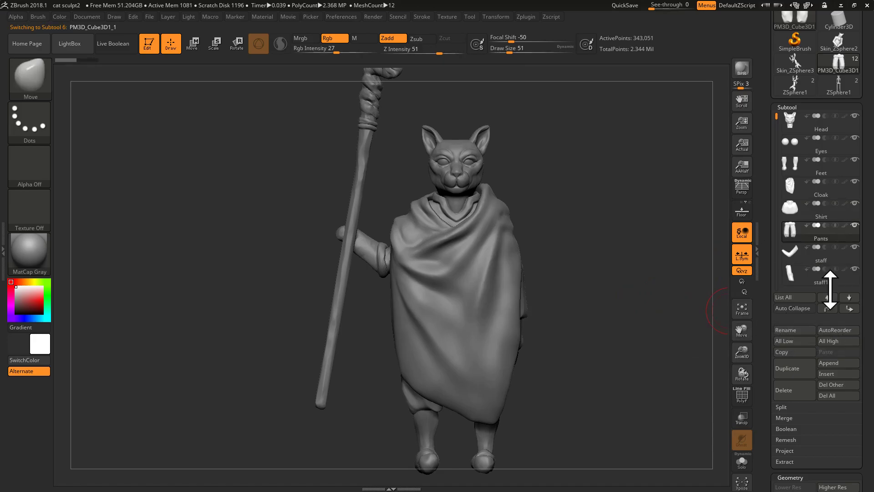
- Rename the bent arm-shaped subtool listed directly below Pants
left_click(797, 254)
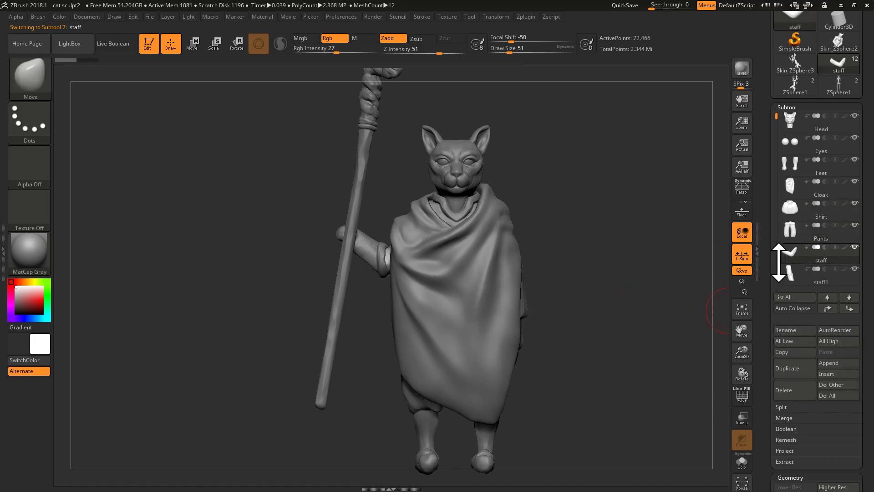
left_click(789, 330)
key("Return")
- Delete the stray PM3D_Cylinder3D1 subtool wrapped around the lowered arm at the character's side
left_click_drag(576, 190, 575, 302)
left_click(503, 284, "alt")
key("w")
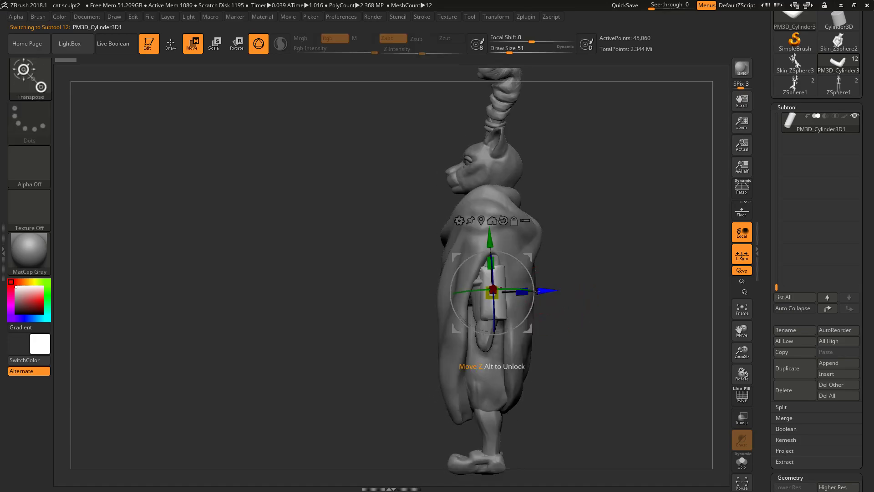
left_click_drag(524, 258, 666, 220)
left_click_drag(566, 365, 723, 358)
left_click(790, 393)
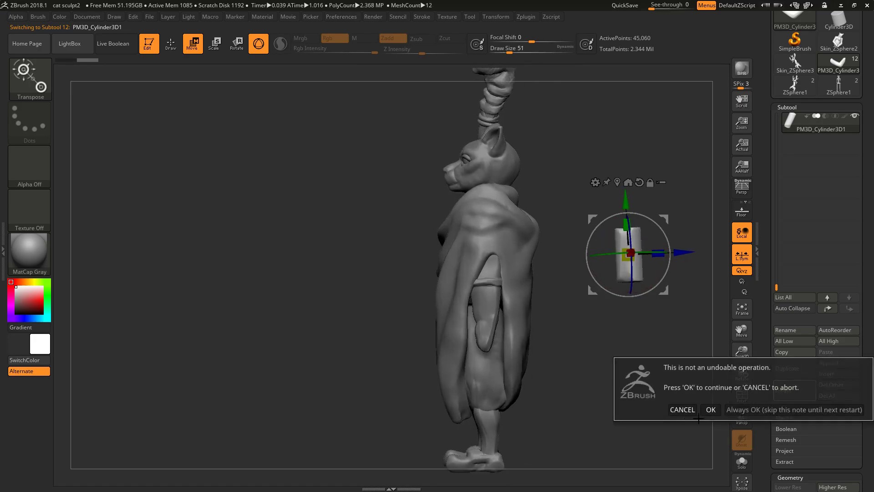
left_click(711, 410)
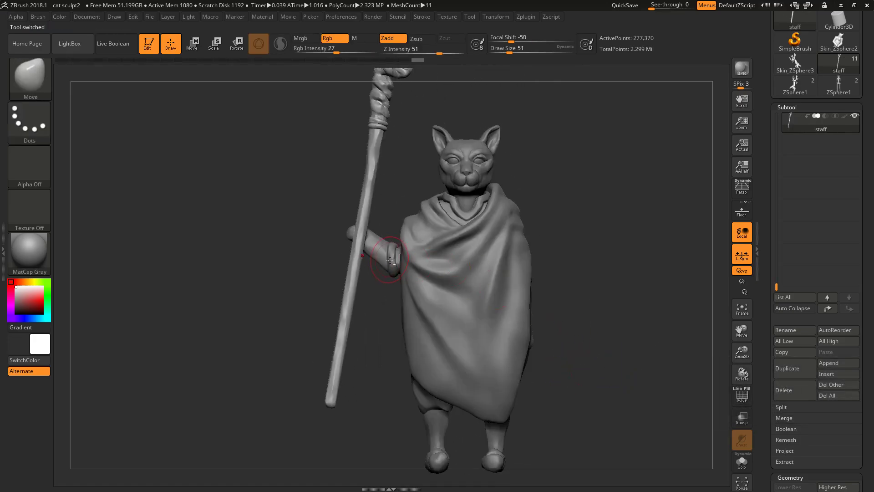
- Merge the bent arm subtool named staff down into the staff1 subtool directly below it
left_click(398, 256, "alt")
left_click_drag(658, 358, 680, 296)
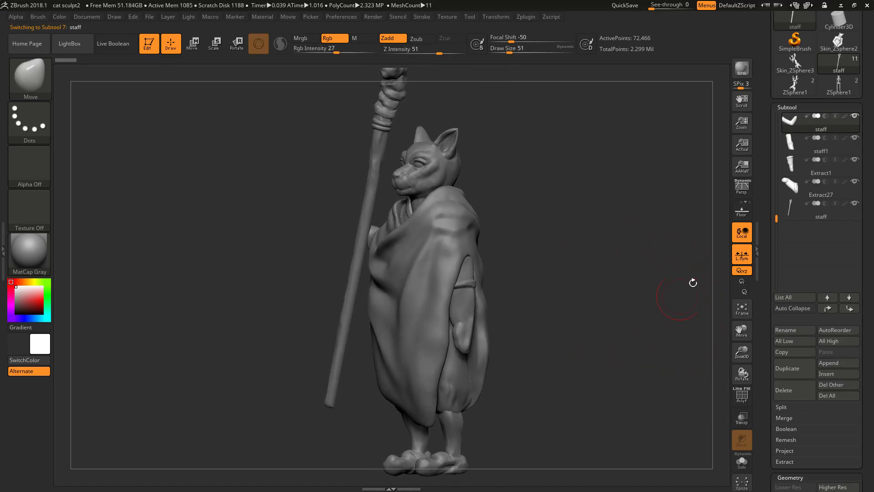
left_click(791, 125)
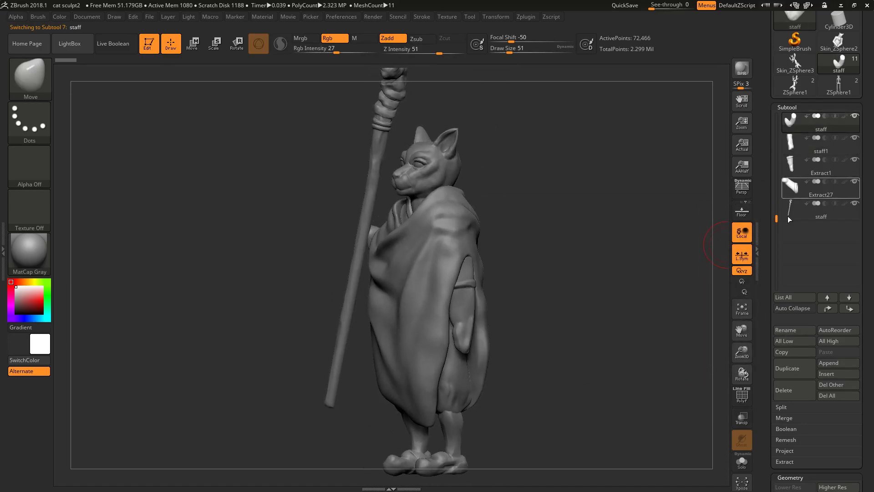
left_click(793, 417)
left_click(798, 428)
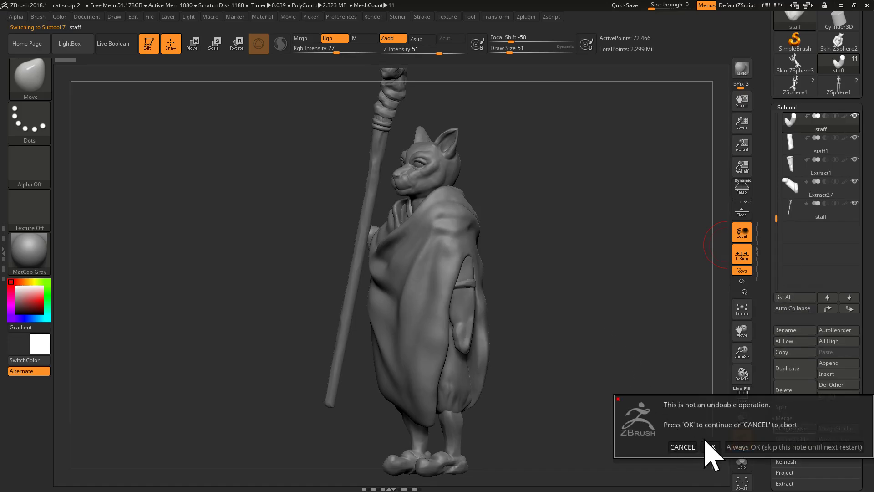
left_click(711, 446)
- Merge the Extract1 subtool down with the Extract27 subtool
left_click_drag(615, 321, 659, 269)
left_click(792, 146)
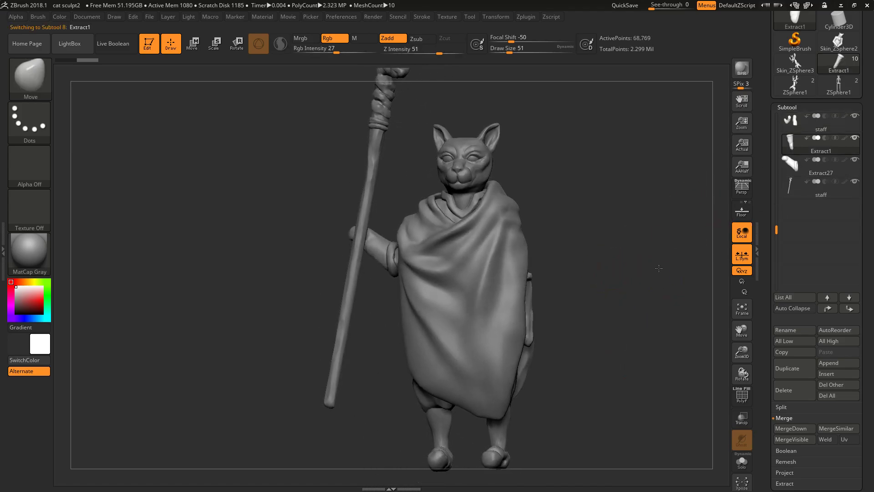
left_click(793, 428)
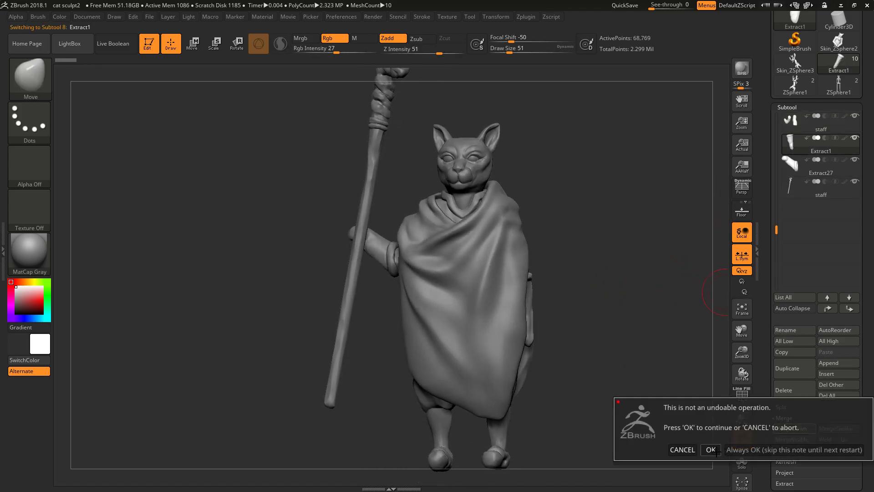
left_click(712, 450)
- Rename the merged Extract1 subtool as Hands
left_click_drag(679, 275, 706, 241)
left_click(804, 334)
type("Hands")
key("Return")
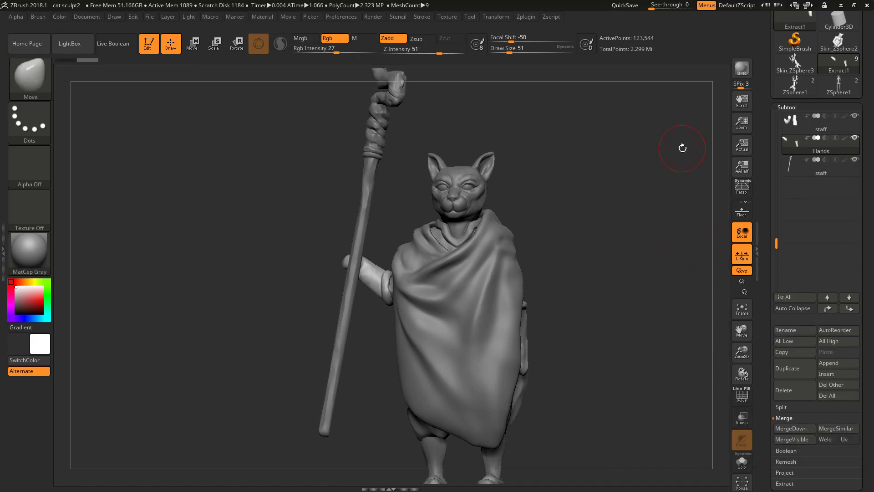
- Rename the merged arm subtool above Hands as Arms
left_click(789, 131)
left_click(796, 331)
type("Arms")
key("Return")
- Select the Head subtool and look over the whole figure and the cleaned-up subtool list
left_click_drag(650, 225, 527, 290)
left_click(496, 272, "alt")
left_click_drag(627, 278, 615, 346)
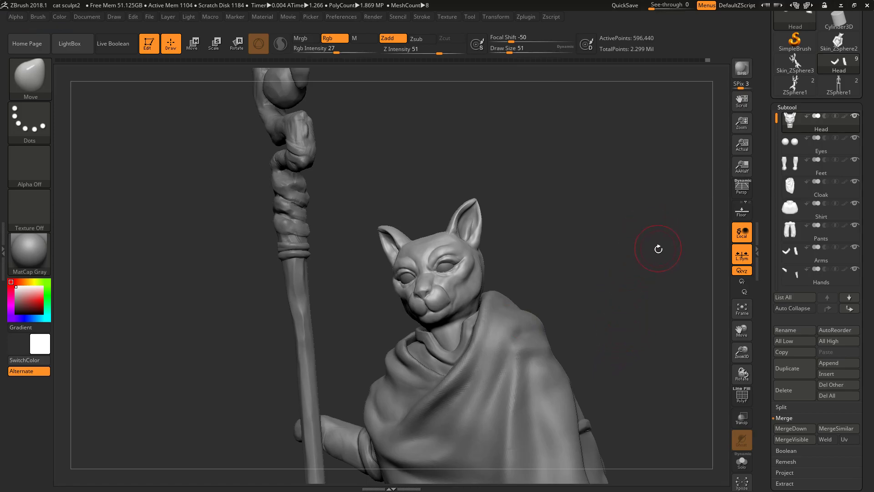
left_click_drag(779, 131, 775, 196)
left_click_drag(637, 250, 498, 322)
left_click_drag(658, 309, 568, 324)
mouse_move(638, 332)
left_mouse_down("alt")
mouse_move(642, 254)
mouse_move(659, 294)
mouse_move(652, 309)
mouse_move(539, 327)
mouse_move(501, 367)
left_mouse_up("alt")
mouse_move(591, 322)
left_mouse_down("alt")
mouse_move(601, 289)
mouse_move(591, 276)
mouse_move(591, 328)
mouse_move(605, 351)
left_mouse_up("alt")
key("ctrl+s")
type("\\")
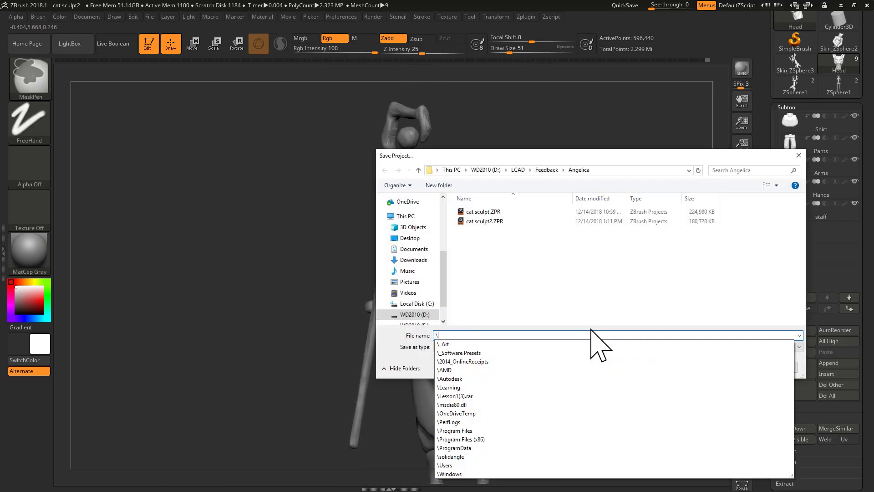
key("Escape")
key("Escape")
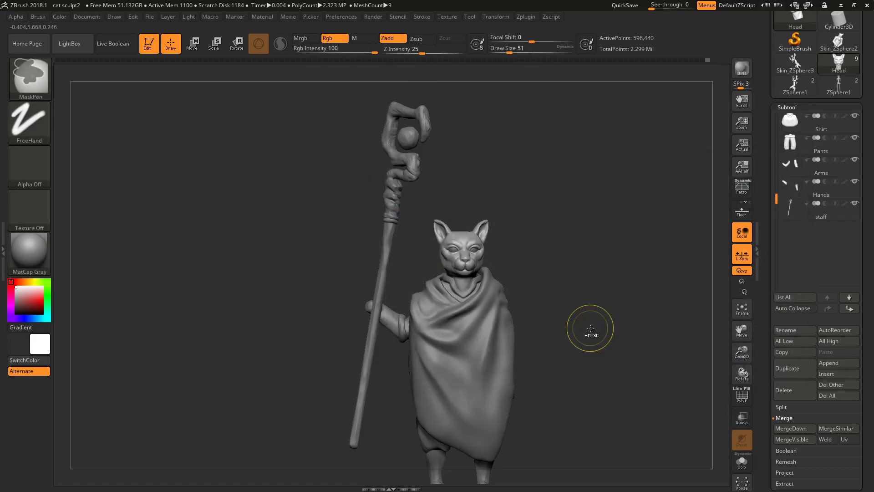
- Save the project over the existing cat sculpt2 file
key("ctrl+s")
key("Return")
key("Return")
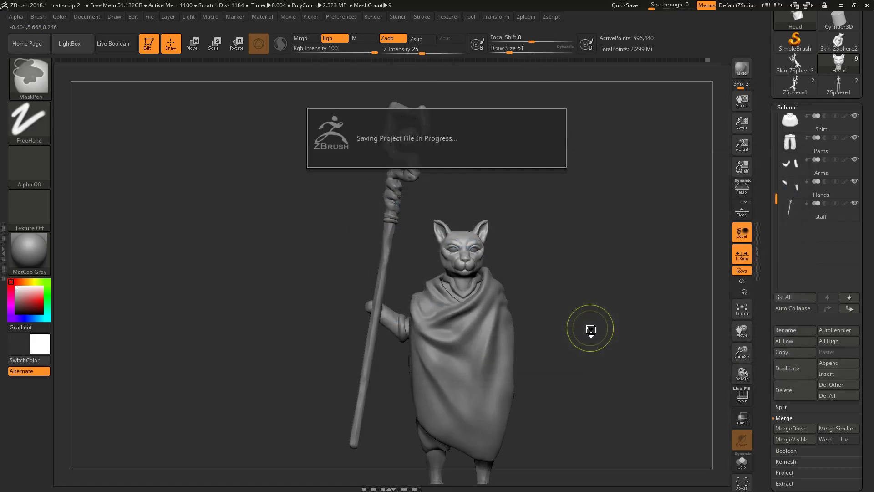
- Create a combined low-resolution posing mesh of all subtools with Transpose Master's TPoseMesh
left_click_drag(865, 117, 852, 244)
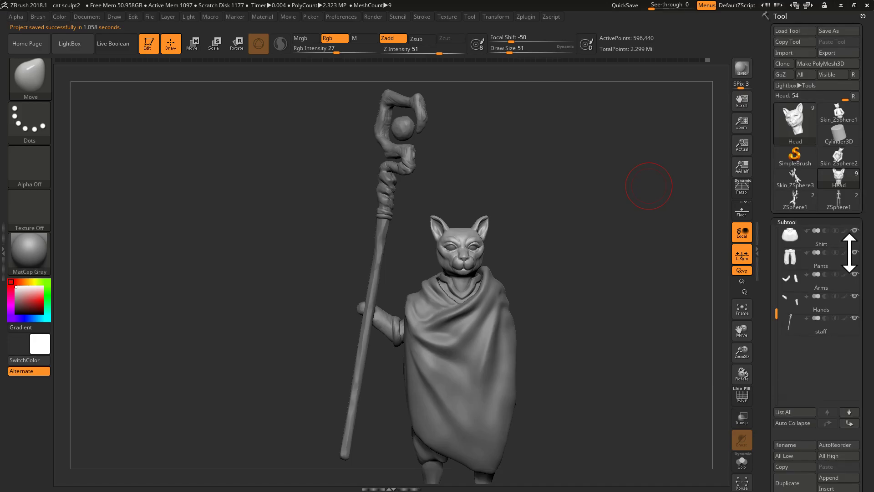
mouse_move(633, 308)
left_mouse_down()
mouse_move(632, 331)
mouse_move(607, 312)
mouse_move(596, 139)
left_mouse_up()
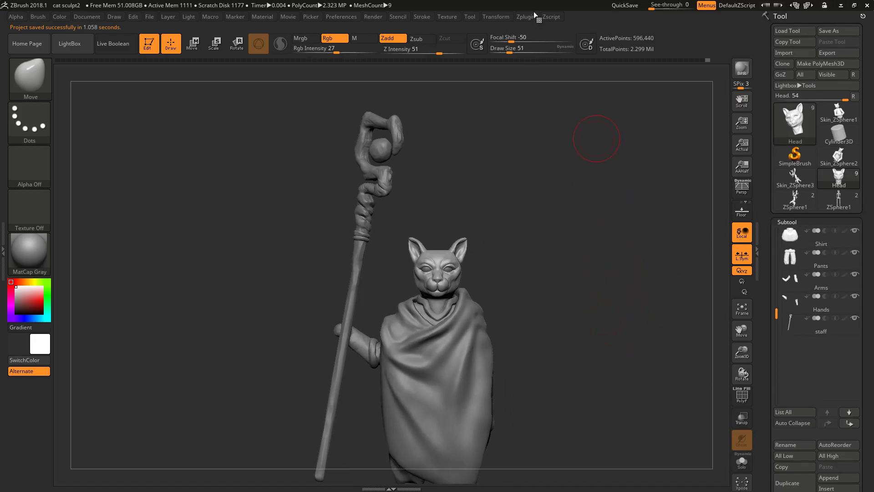
left_click(525, 18)
left_click_drag(598, 319, 590, 330)
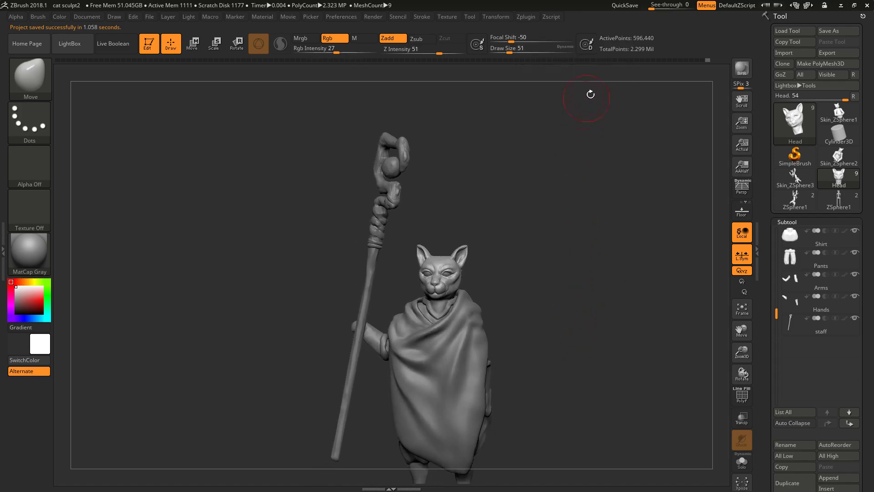
left_click_drag(776, 313, 773, 224)
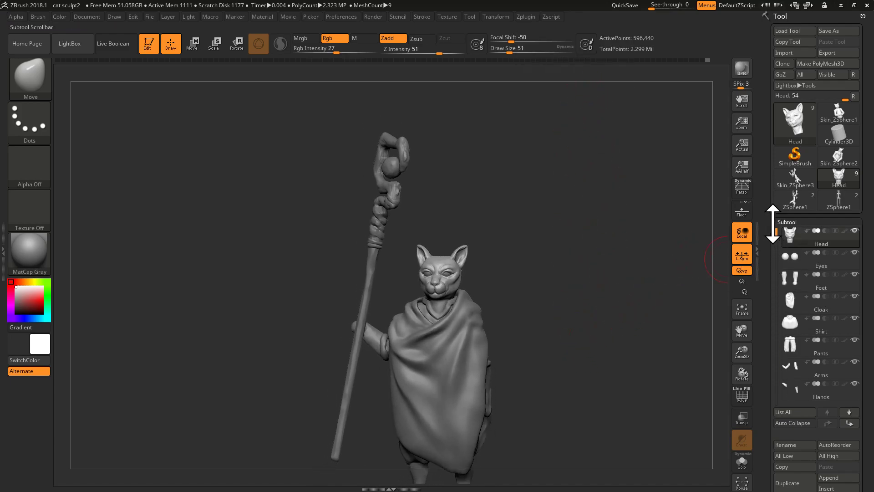
mouse_move(556, 242)
left_mouse_down("alt")
mouse_move(570, 203)
mouse_move(593, 203)
mouse_move(579, 201)
left_mouse_up("alt")
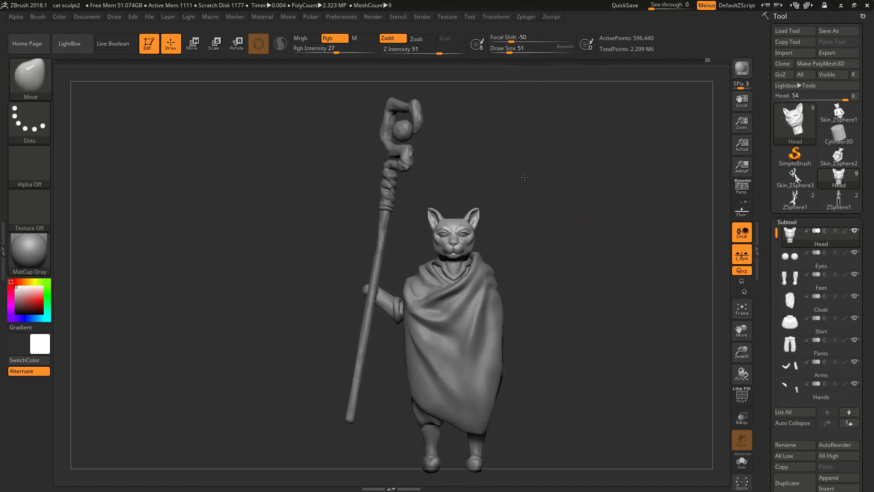
left_click(527, 15)
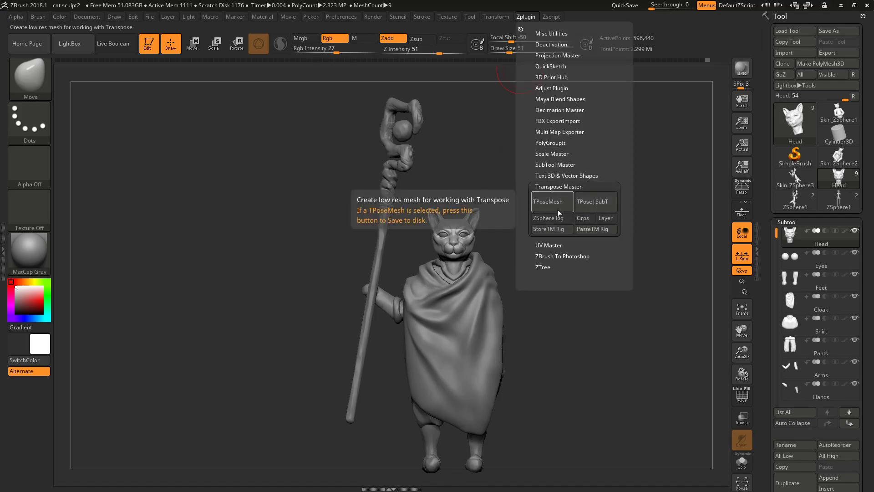
left_click(558, 206)
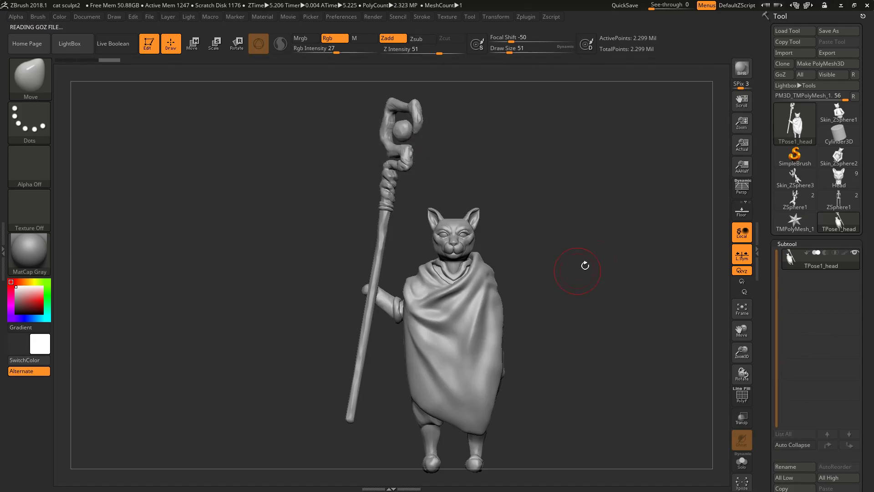
- Inspect the posing mesh's polygroups by isolating the head, restoring full visibility and viewing the polyframe
mouse_move(594, 312)
left_mouse_down()
mouse_move(573, 314)
mouse_move(656, 317)
mouse_move(618, 323)
mouse_move(636, 336)
mouse_move(646, 246)
mouse_move(601, 254)
mouse_move(624, 258)
left_mouse_up()
left_click(476, 218, "ctrl+shift")
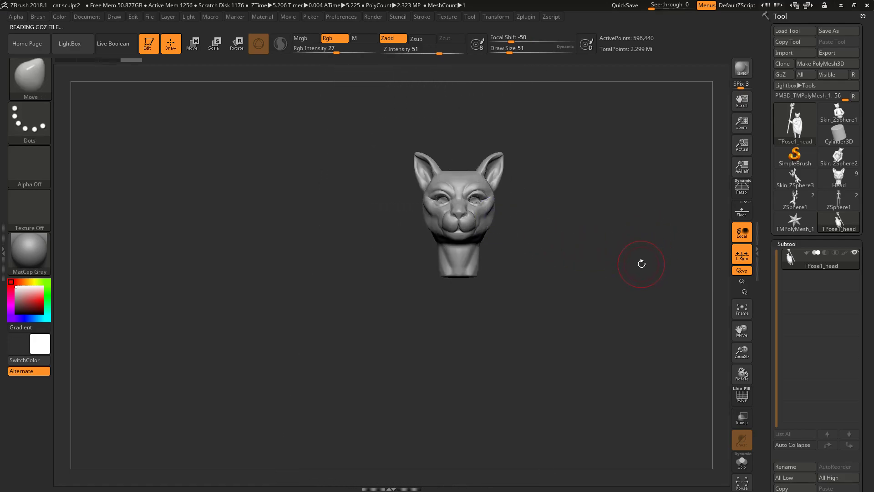
left_click(639, 267, "ctrl+shift")
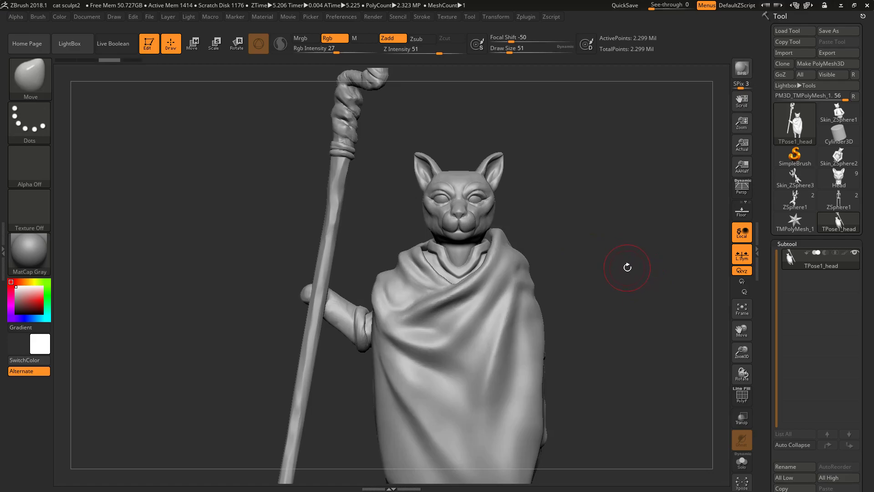
key("shift+f")
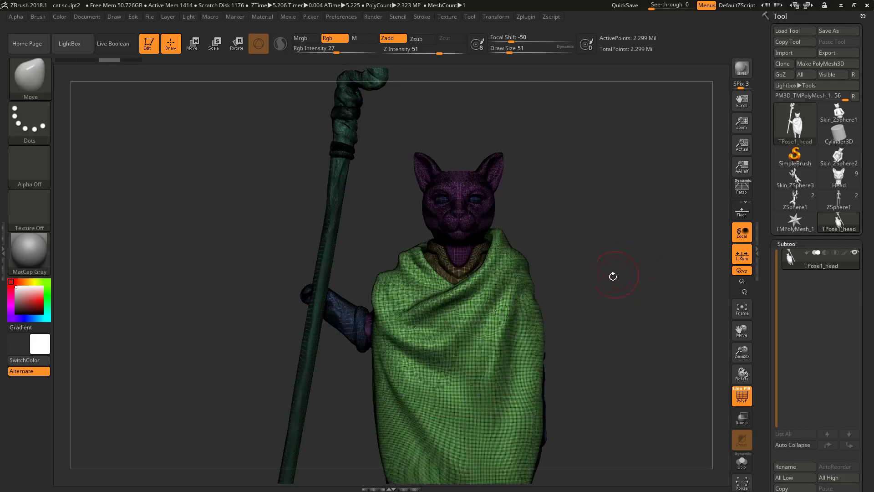
left_click_drag(589, 243, 395, 254)
key("shift+f")
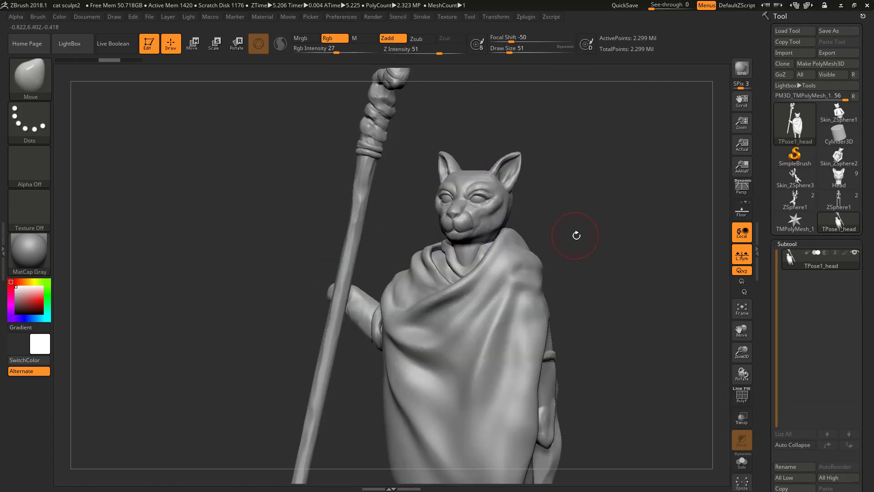
mouse_move(612, 248)
left_mouse_down("alt")
mouse_move(613, 271)
mouse_move(592, 242)
left_mouse_up("alt")
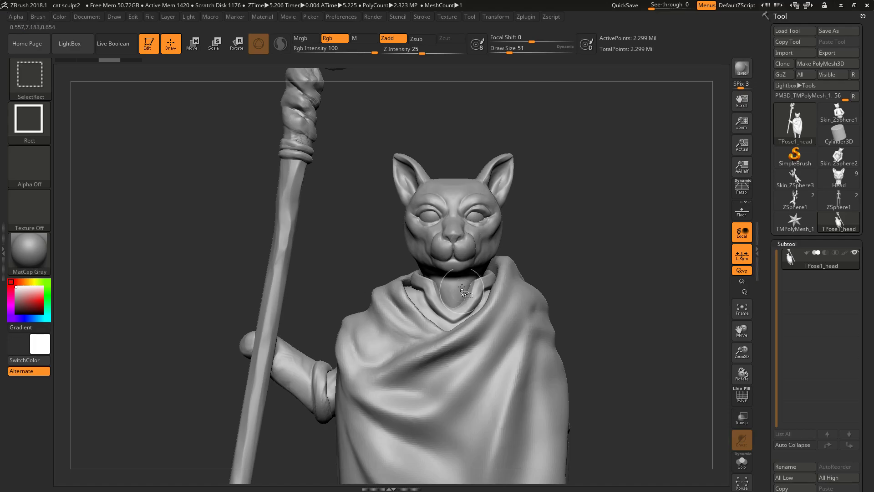
- Hide the head and eye polygroups, mask all remaining visible geometry, and show the whole mesh again
left_click(469, 275, "ctrl+shift")
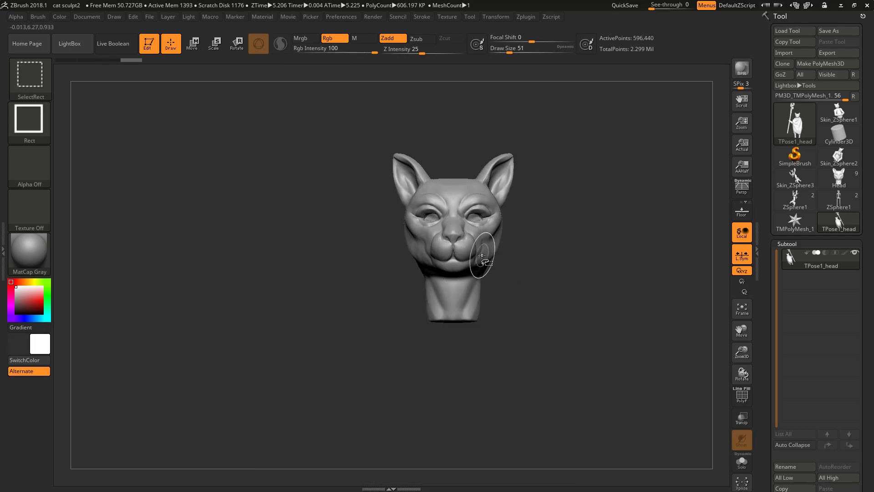
left_click(482, 251, "ctrl+shift")
left_click(478, 214, "ctrl+shift")
mouse_move(634, 268)
left_mouse_down("alt")
mouse_move(597, 259)
mouse_move(582, 244)
mouse_move(593, 241)
mouse_move(637, 248)
mouse_move(562, 259)
mouse_move(607, 242)
left_mouse_up("alt")
key("ctrl")
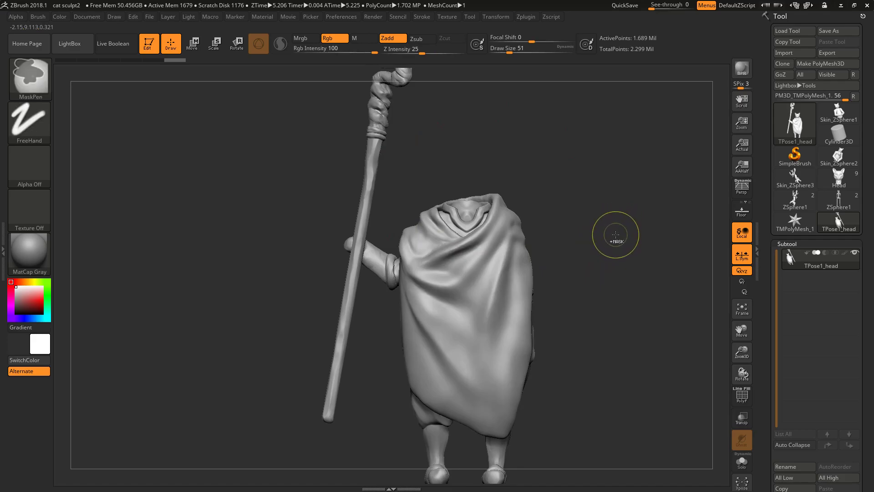
left_click(622, 233, "ctrl")
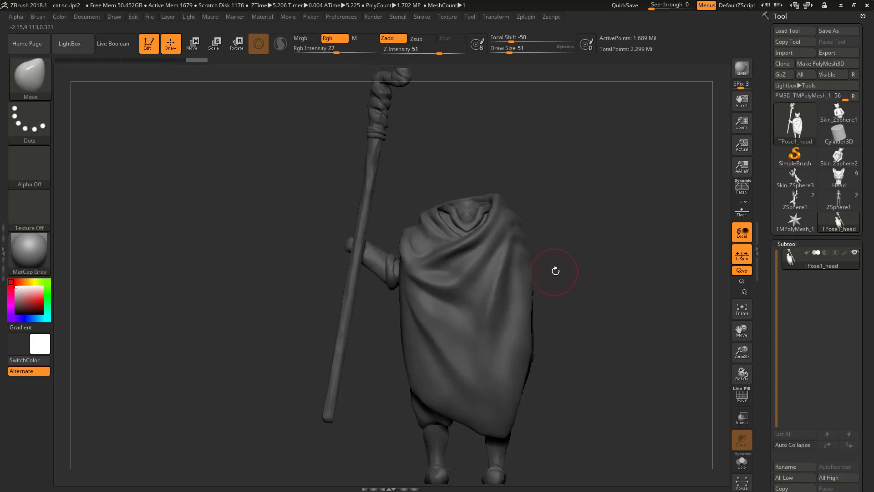
key("ctrl+shift")
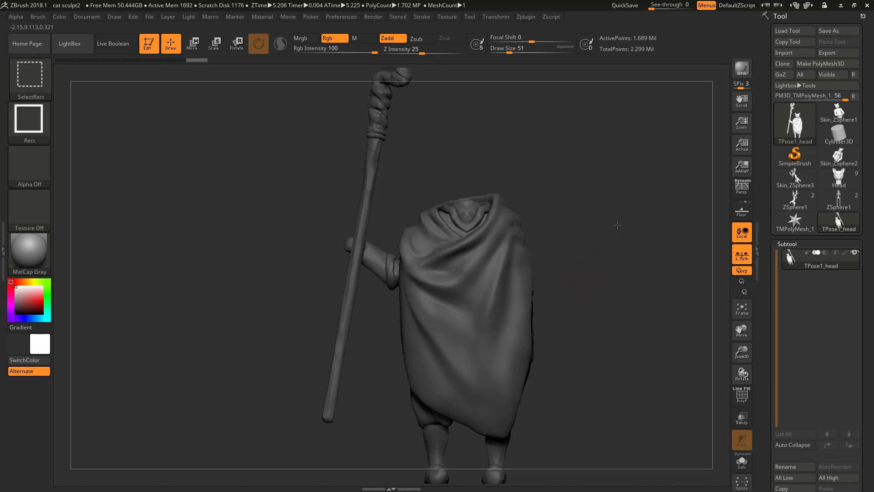
left_click(618, 225, "ctrl+shift")
- Activate Scale mode and centre the transform gizmo on the unmasked head
left_click_drag(587, 227, 555, 226)
key("e")
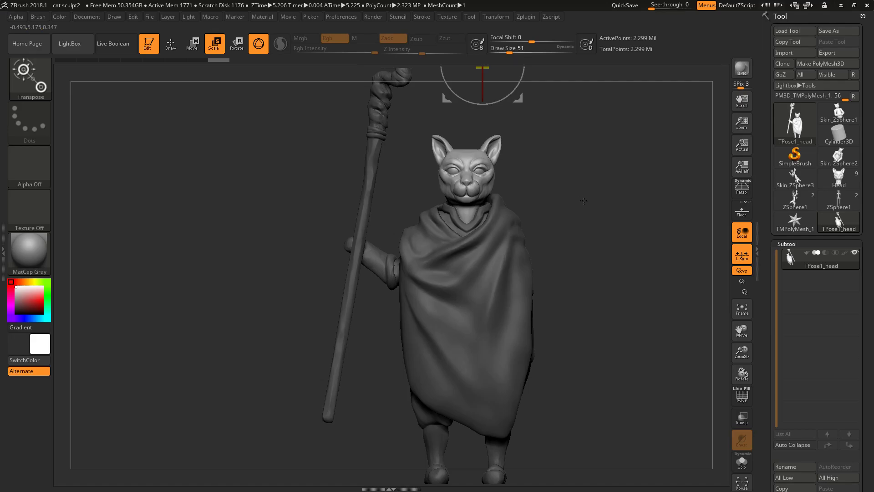
left_click_drag(585, 197, 565, 288, "alt")
left_click_drag(579, 175, 579, 272, "alt")
mouse_move(601, 314)
left_mouse_down("alt")
mouse_move(552, 295)
mouse_move(605, 301)
mouse_move(576, 337)
mouse_move(607, 323)
left_mouse_up("alt")
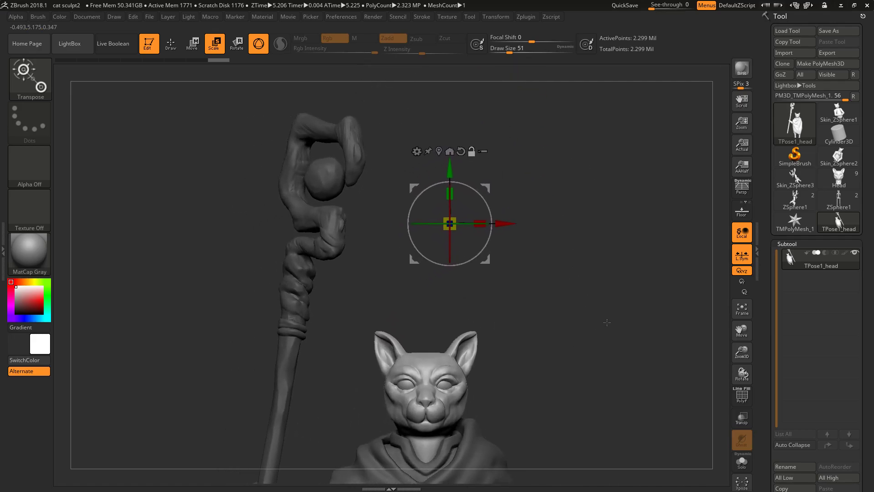
left_click(448, 157)
left_click_drag(545, 350, 570, 308, "alt")
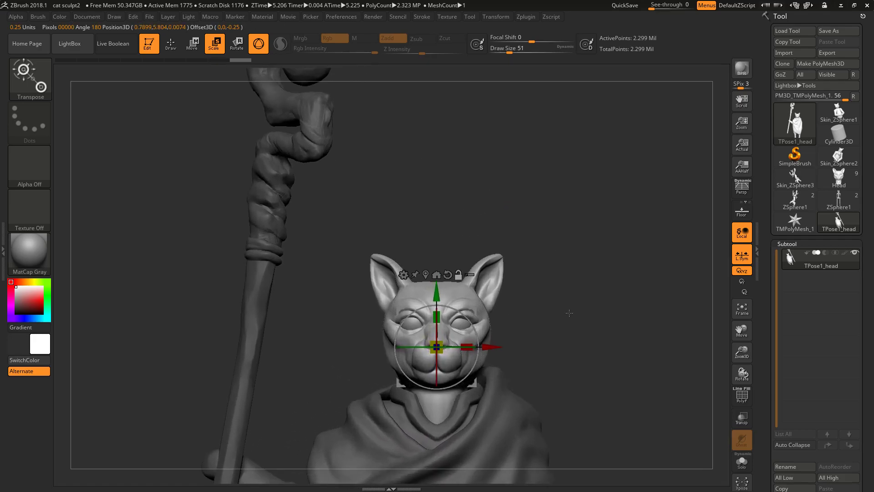
- Rotate the unmasked head sideways so the face turns away from the staff
left_click_drag(459, 347, 464, 313)
key("ctrl+z")
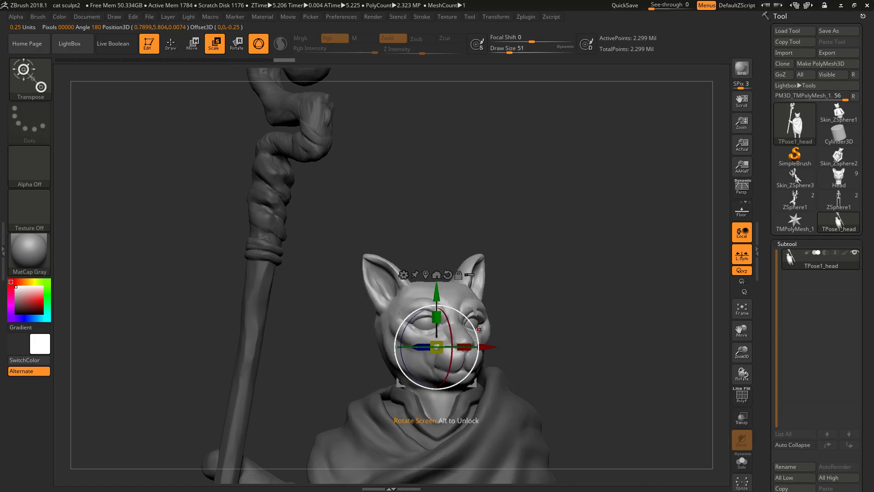
left_click_drag(463, 347, 437, 347)
- Mask the neck area below the cat's head with a rectangular selection and soften the mask edge
left_click_drag(548, 253, 562, 182, "alt")
left_click_drag(648, 429, 300, 243, "ctrl")
mouse_move(605, 239)
left_mouse_down()
mouse_move(575, 242)
mouse_move(605, 238)
mouse_move(608, 253)
left_mouse_up()
left_click(454, 267, "ctrl")
left_click(454, 267, "ctrl")
left_click(465, 265, "ctrl")
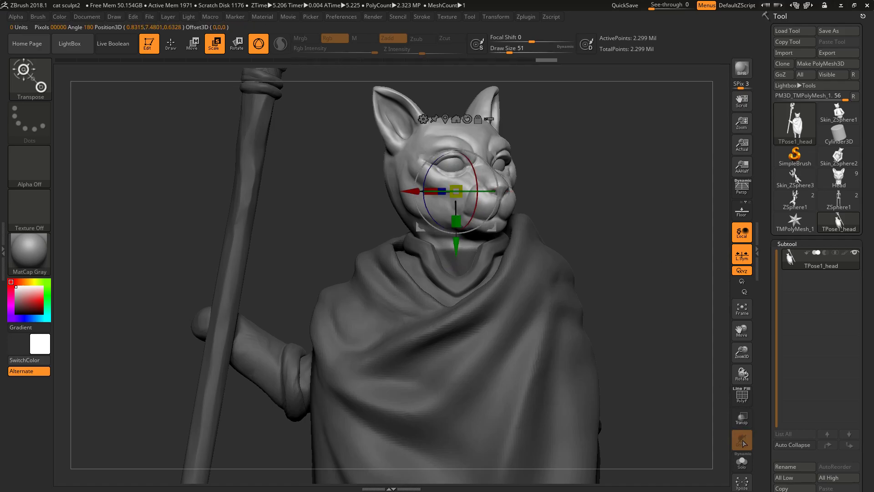
- Mask the area below the cat's jaw with a rectangular selection and set the Draw Size to 101
left_click_drag(634, 264, 664, 273)
mouse_move(654, 371)
left_mouse_down("ctrl")
mouse_move(430, 300)
mouse_move(388, 250)
mouse_move(360, 242)
left_mouse_up("ctrl")
left_click_drag(646, 260, 648, 301, "alt")
key("space")
left_click_drag(493, 244, 501, 245)
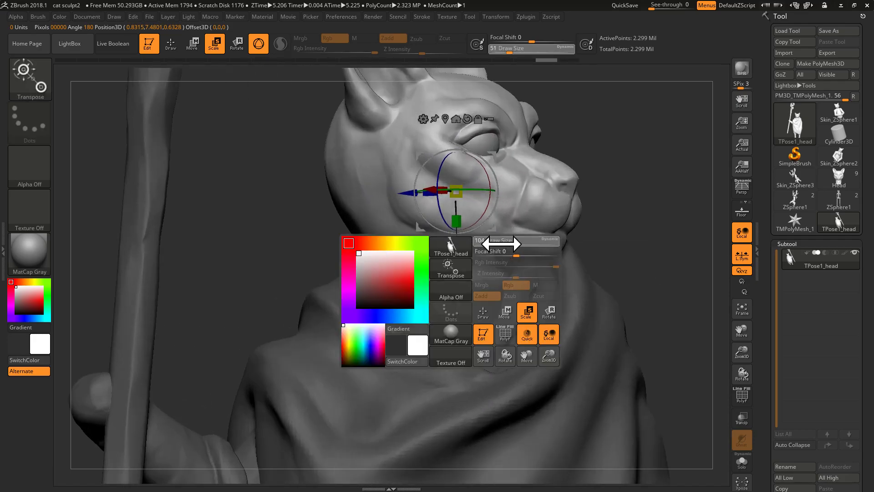
left_click_drag(643, 263, 627, 267)
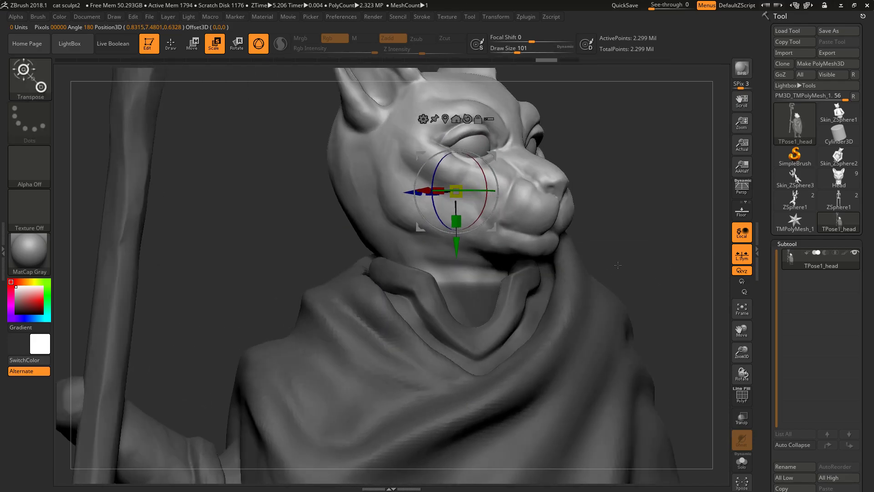
- Switch to the Move brush, set the Draw Size to 51, and examine the head and masked neck from several sides
key("q")
key("space")
left_click_drag(478, 273, 471, 274)
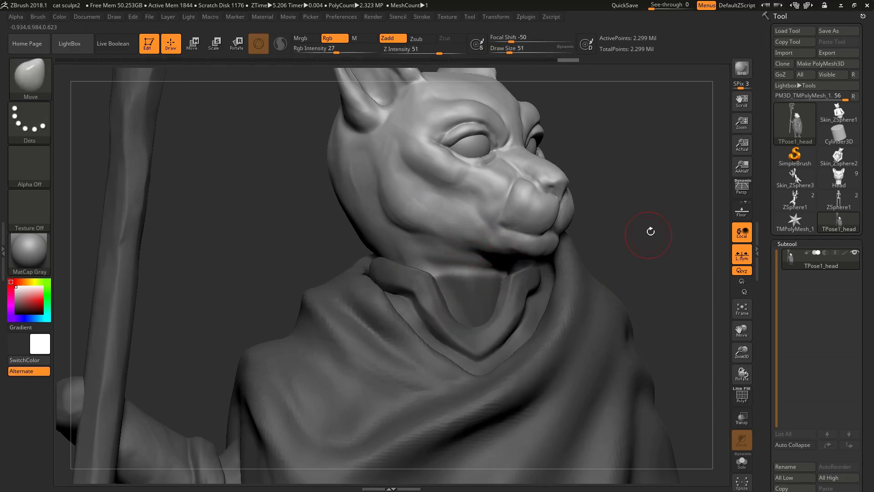
left_click_drag(650, 232, 484, 282)
left_click_drag(655, 219, 558, 203)
left_click_drag(640, 172, 625, 214, "alt")
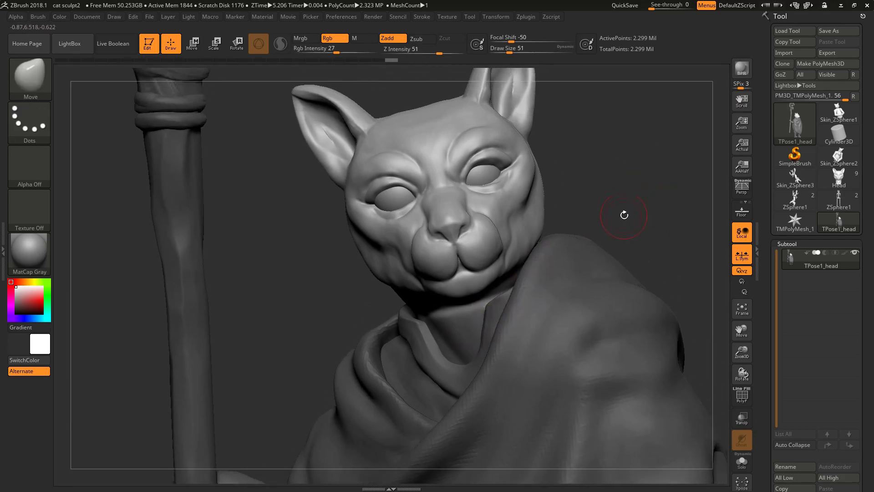
- Isolate the head polygroup to check the neck mask from the side, and show the whole mesh again
left_click(538, 232, "ctrl+shift")
mouse_move(578, 232)
left_mouse_down()
mouse_move(486, 337)
mouse_move(382, 325)
left_mouse_up()
left_click_drag(471, 311, 548, 309)
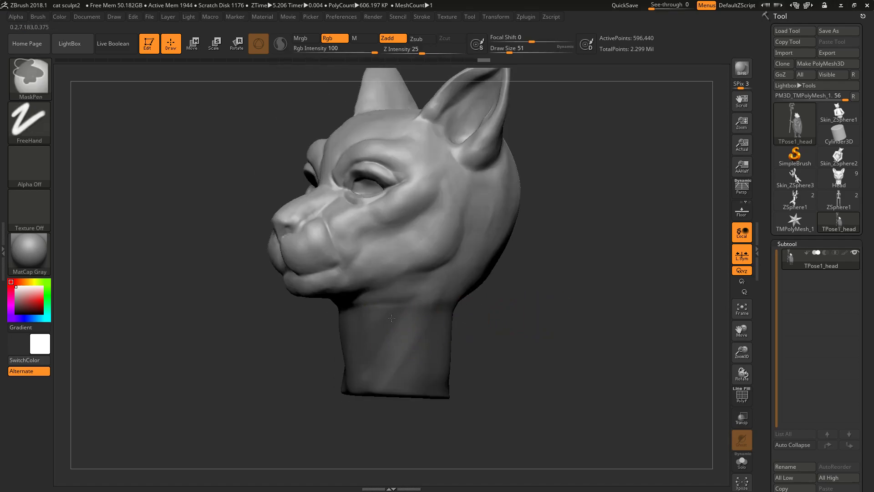
left_click_drag(575, 299, 582, 315, "alt")
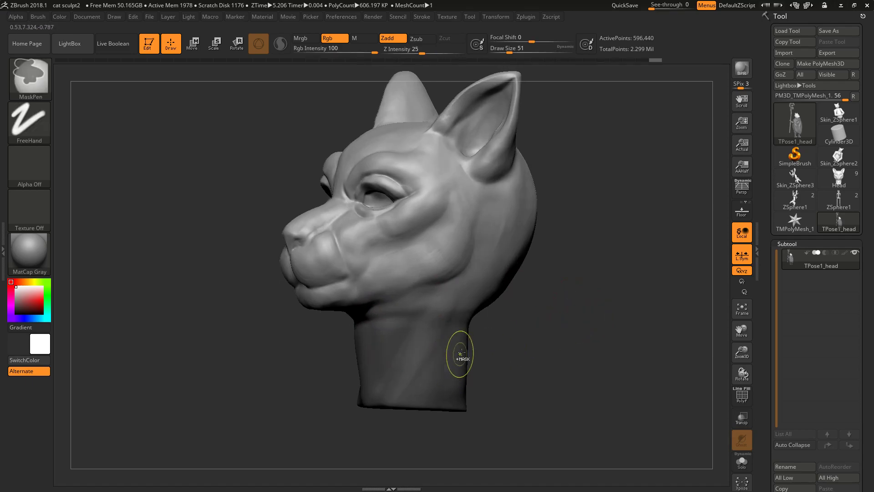
left_click(633, 257, "ctrl+shift")
- Rotate the unmasked head with the transform gizmo, return to Draw mode and clear the mask
left_click_drag(639, 256, 669, 248)
key("e")
left_click_drag(448, 252, 527, 222)
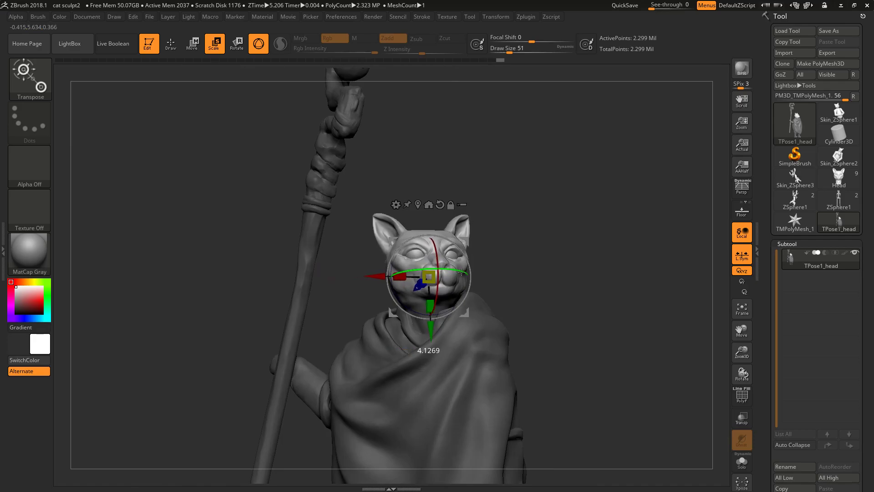
left_click_drag(436, 247, 501, 257)
key("w")
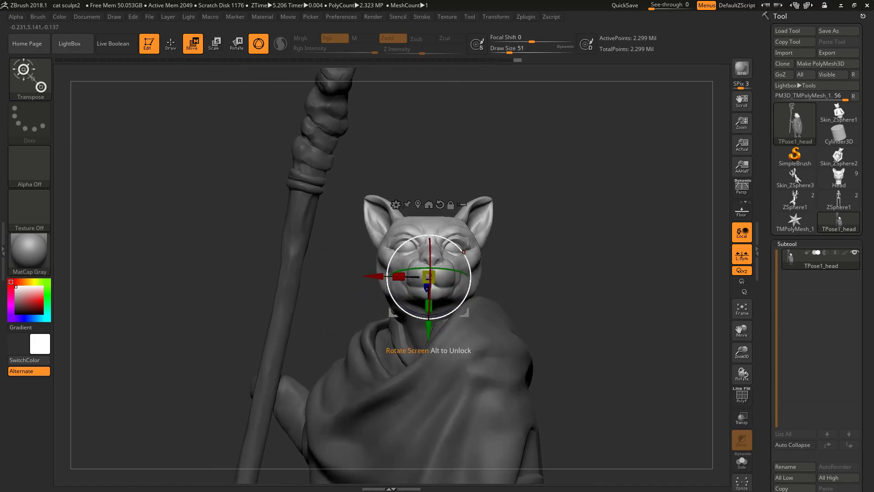
key("q")
mouse_move(590, 267)
left_mouse_down()
mouse_move(607, 273)
mouse_move(535, 285)
mouse_move(549, 235)
mouse_move(579, 249)
mouse_move(558, 262)
mouse_move(593, 264)
mouse_move(566, 254)
mouse_move(609, 285)
left_mouse_up()
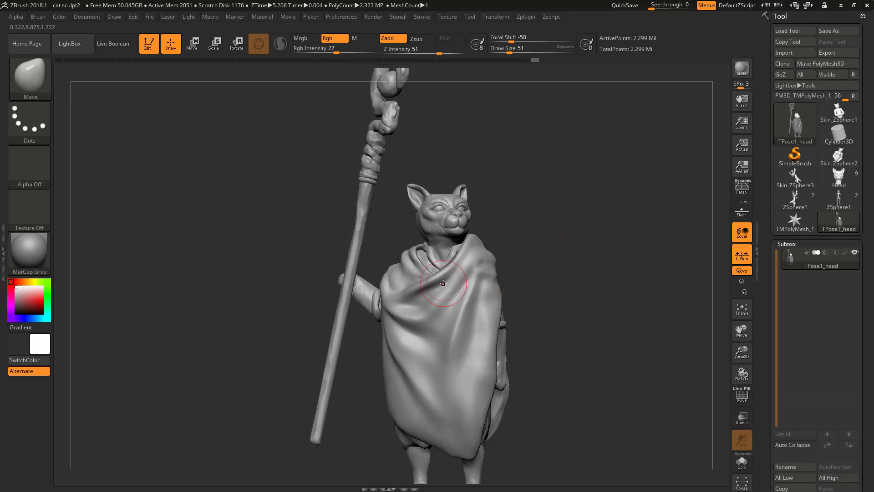
left_click_drag(571, 245, 565, 237)
- Isolate the arms polygroup and mask the staff-side arm with a rectangular selection
mouse_move(566, 272)
left_mouse_down()
mouse_move(557, 288)
mouse_move(477, 302)
left_mouse_up()
key("ctrl+shift")
left_click(478, 303, "ctrl+shift")
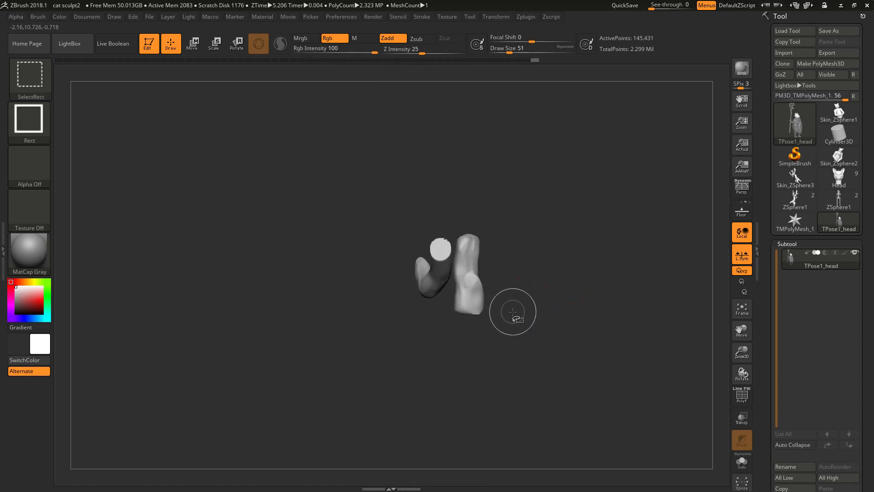
left_click_drag(528, 271, 402, 250)
left_click_drag(411, 186, 244, 363, "ctrl")
key("ctrl+shift")
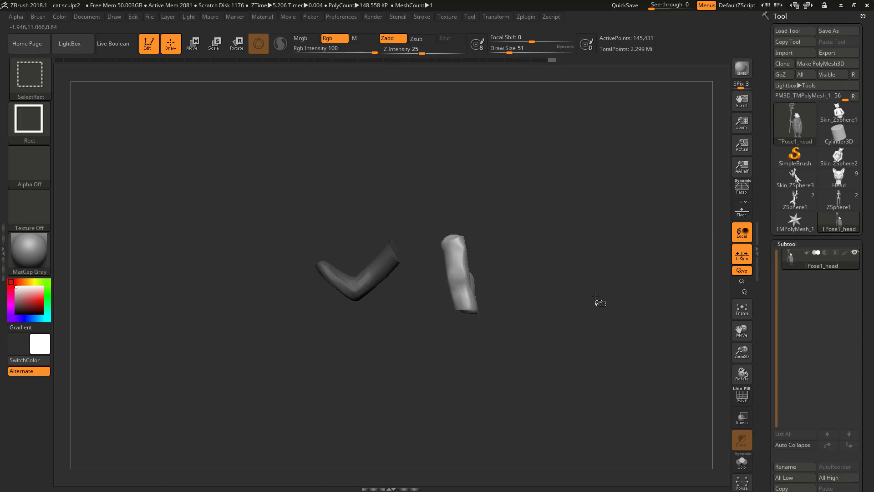
- Clear the arm mask, compare the whole mesh with the arms polygroup, and leave only the two arms visible
left_click(596, 296, "ctrl+shift")
mouse_move(582, 293)
left_mouse_down()
mouse_move(553, 317)
mouse_move(569, 303)
left_mouse_up()
left_click(558, 315, "ctrl+shift")
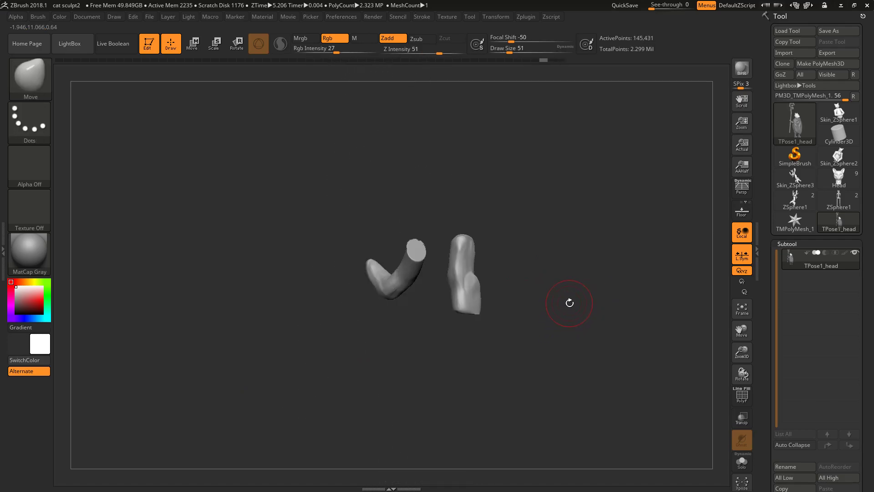
left_click(570, 303, "ctrl+shift")
left_click_drag(453, 281, 468, 336, "ctrl+shift")
left_click(498, 320, "ctrl+shift")
left_click(478, 318, "ctrl+shift")
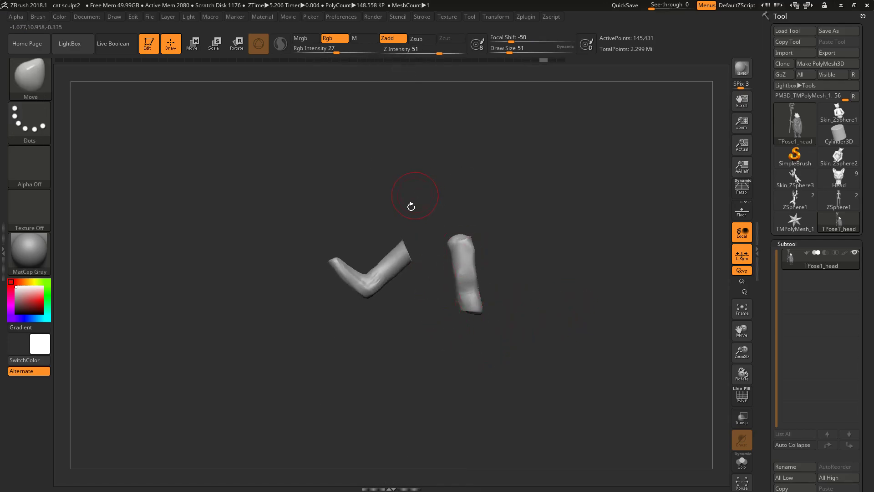
mouse_move(553, 294)
left_mouse_down()
mouse_move(589, 293)
mouse_move(558, 306)
left_mouse_up()
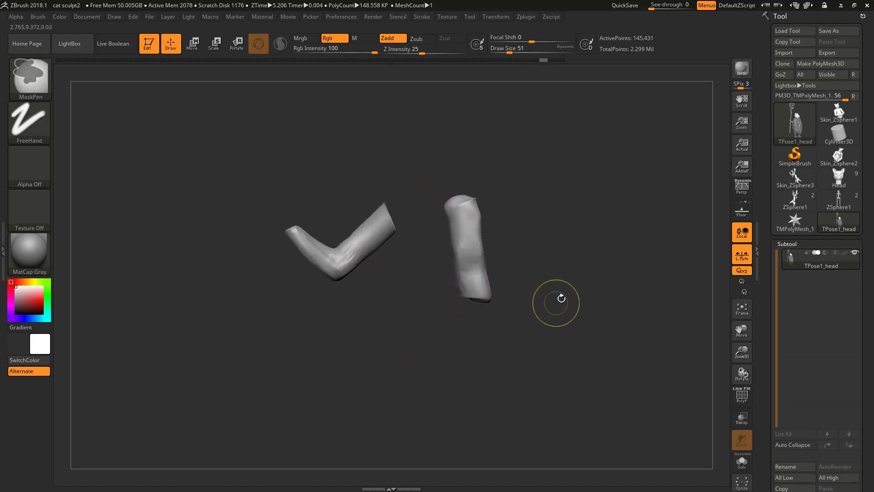
left_click(564, 307, "ctrl+shift")
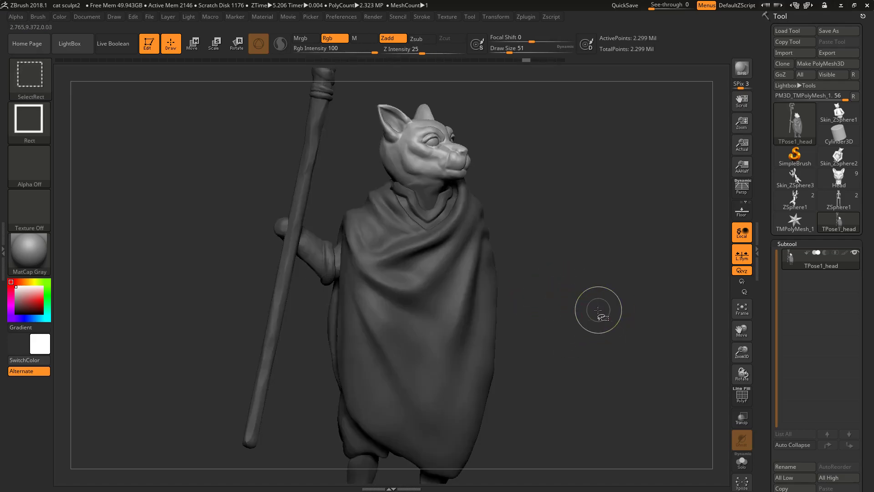
left_click(598, 310, "ctrl+shift")
left_click_drag(599, 336, 587, 336)
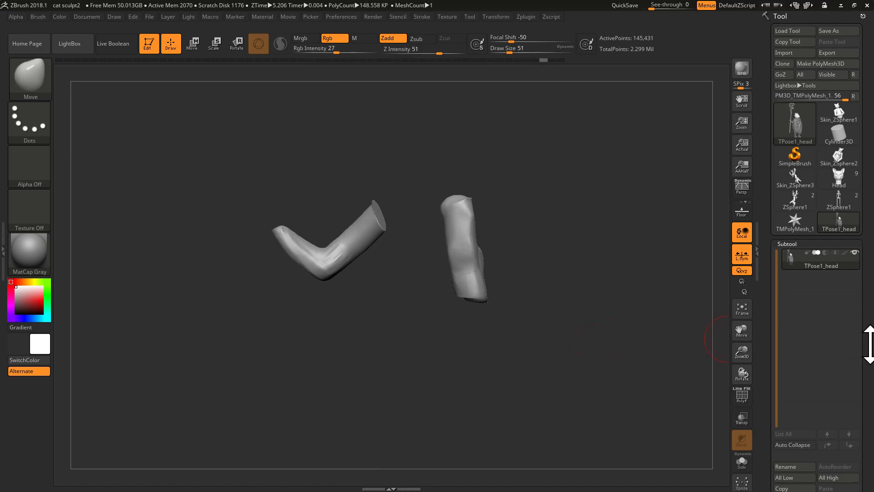
- Display the polyframe and split the two visible arms into separate polygroups with Auto Groups
scroll(868, 344, "down", 10)
key("shift+f")
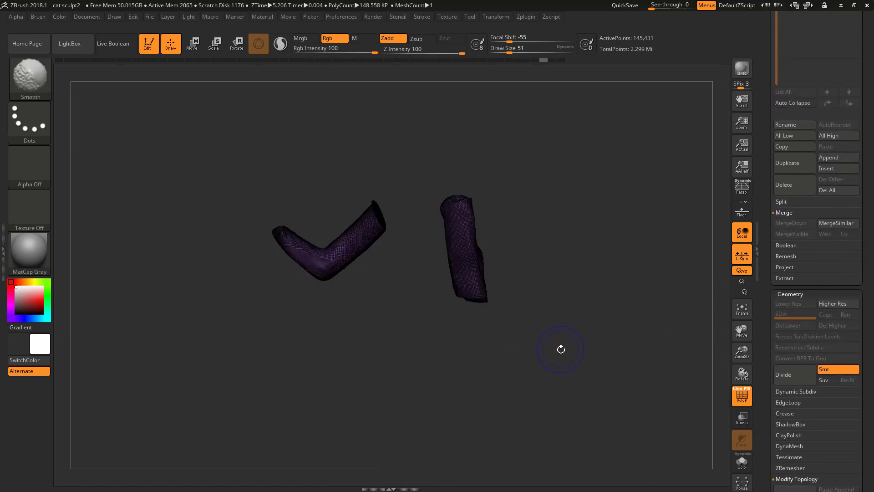
scroll(868, 394, "down", 10)
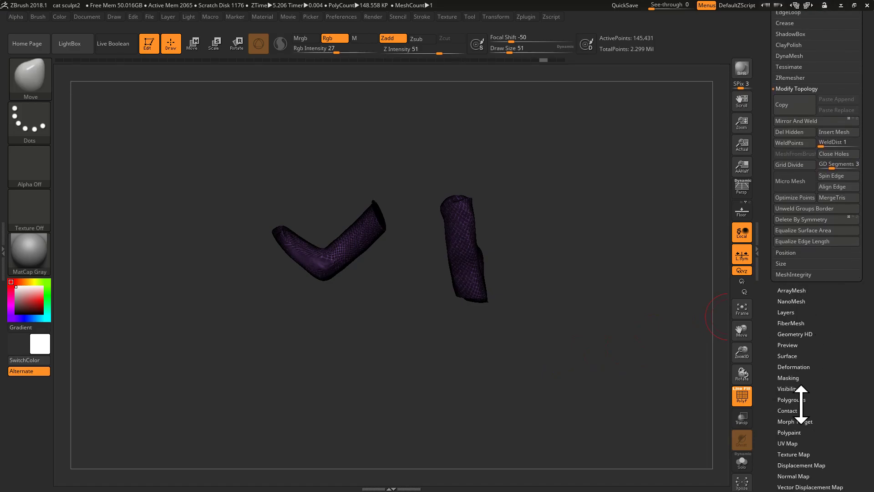
left_click(795, 399)
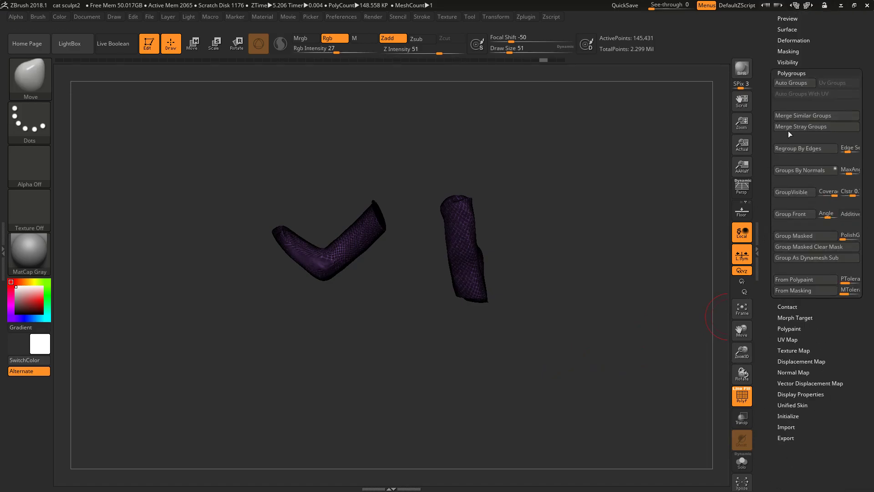
left_click(793, 84)
- Show the whole mesh again and turn off the polyframe display
left_click(646, 257, "ctrl+shift")
left_click_drag(645, 257, 595, 266)
key("shift+f")
- Isolate the free arm, hide it along with the sleeve and hand polygroup to check the grouping, and restore the full mesh
left_click(479, 285, "ctrl+shift")
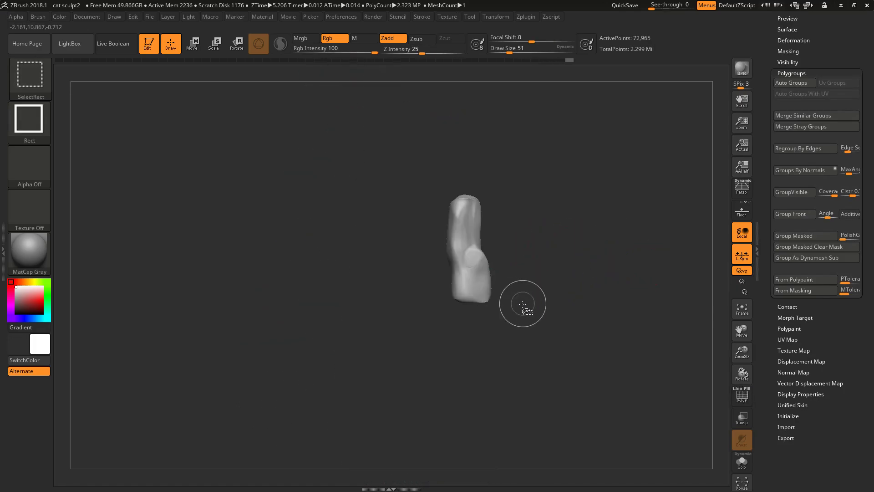
left_click(480, 286, "ctrl+shift")
left_click_drag(578, 314, 563, 341)
left_click(481, 359, "ctrl+shift")
mouse_move(633, 306)
left_mouse_down()
mouse_move(590, 305)
mouse_move(609, 304)
mouse_move(608, 369)
mouse_move(618, 309)
left_mouse_up()
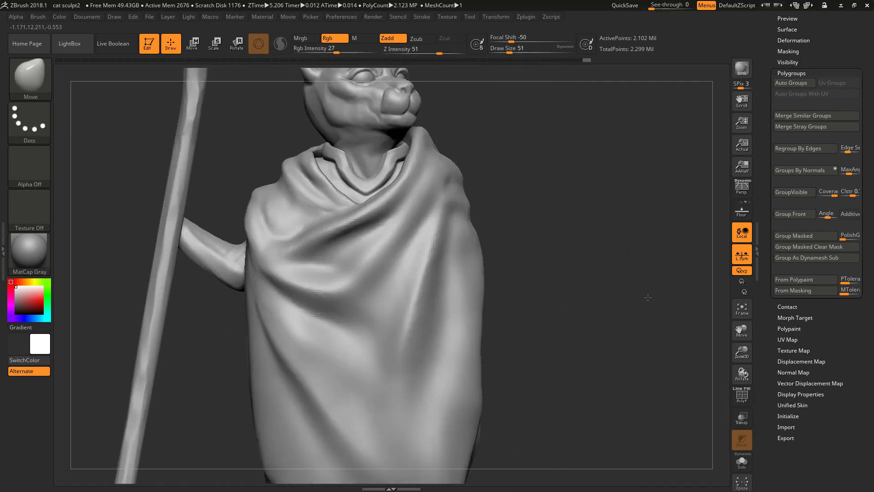
left_click(621, 301, "ctrl+shift")
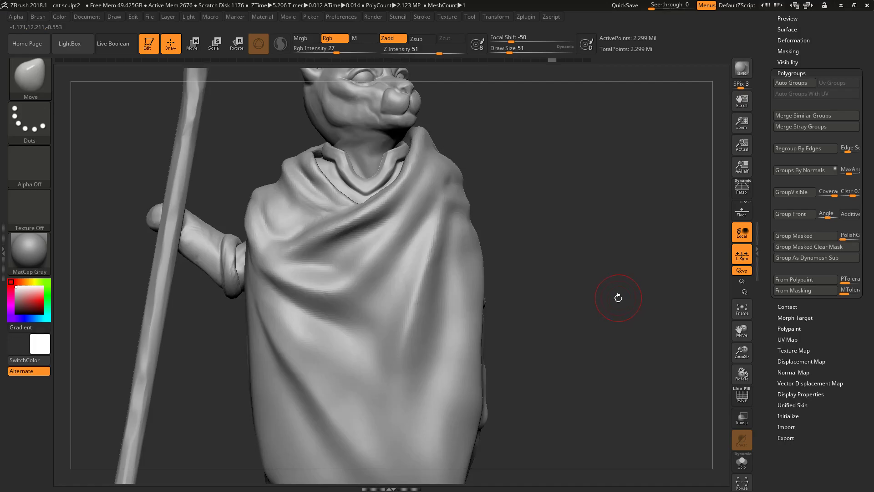
- Activate Move mode and mask everything except the head polygroup
left_click_drag(618, 297, 524, 297)
key("w")
left_click_drag(567, 316, 608, 337)
left_click(485, 333, "ctrl")
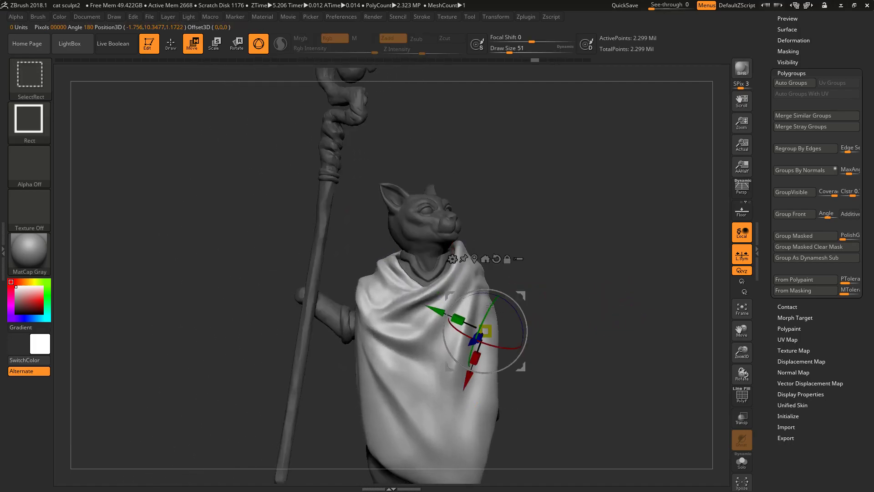
left_click(420, 229, "ctrl")
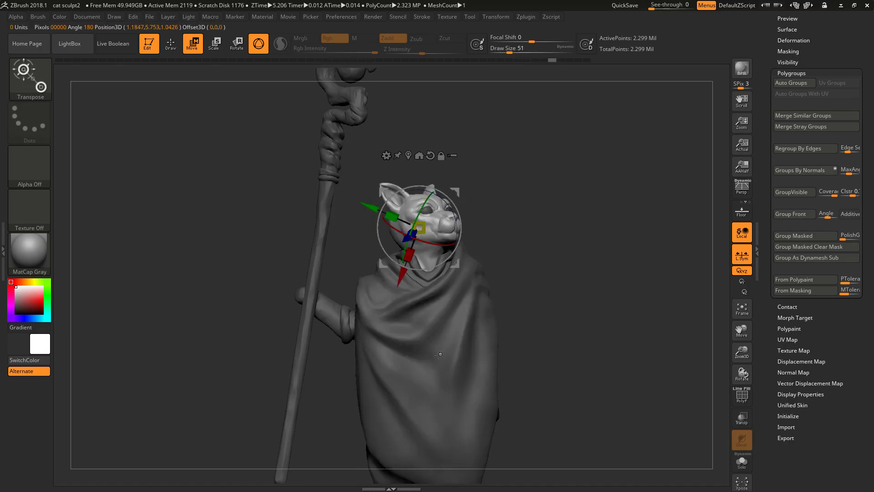
- Refine the mask with a rectangular selection over the head, adjust the unmasked part with the gizmo, and return to Draw mode
left_click_drag(533, 254, 539, 321, "alt")
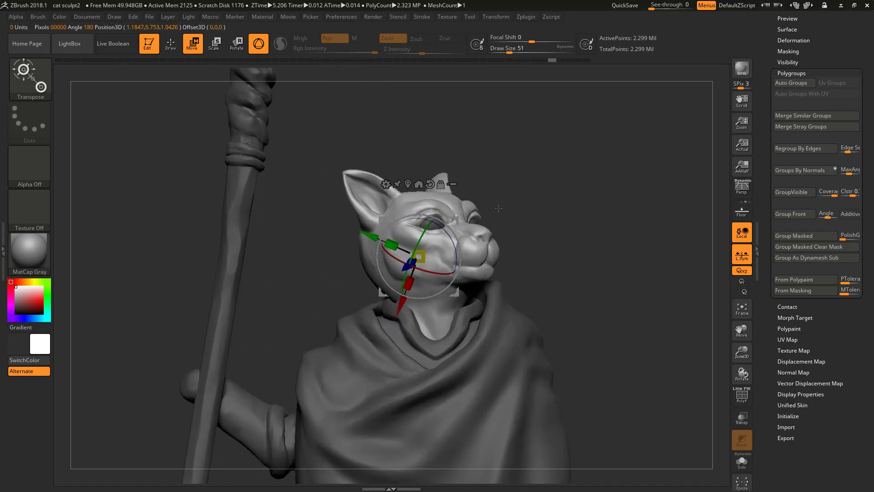
mouse_move(593, 280)
left_mouse_down("alt")
mouse_move(552, 269)
mouse_move(580, 288)
mouse_move(562, 288)
mouse_move(571, 197)
left_mouse_up("alt")
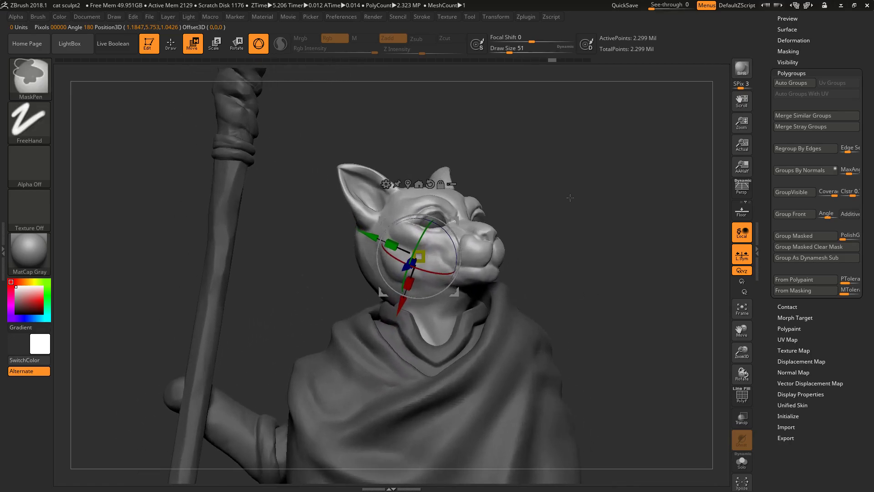
mouse_move(582, 146)
left_mouse_down("ctrl")
mouse_move(373, 233)
mouse_move(356, 278)
mouse_move(289, 278)
left_mouse_up("ctrl")
left_click_drag(419, 257, 442, 230)
mouse_move(617, 296)
left_mouse_down("alt")
mouse_move(548, 358)
mouse_move(525, 342)
mouse_move(566, 350)
mouse_move(555, 330)
left_mouse_up("alt")
key("q")
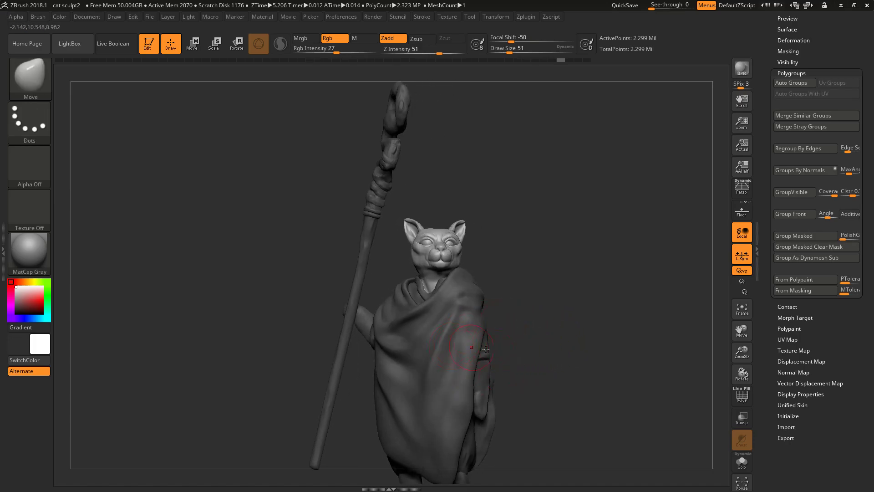
- Clear the mask and bring the free arm inside the cloak opening into view
left_click_drag(476, 348, 467, 364)
mouse_move(538, 353)
left_mouse_down()
mouse_move(543, 314)
mouse_move(508, 293)
left_mouse_up()
key("ctrl+shift")
mouse_move(565, 291)
left_mouse_down()
mouse_move(560, 273)
mouse_move(554, 314)
left_mouse_up()
left_click_drag(598, 336, 592, 297, "alt")
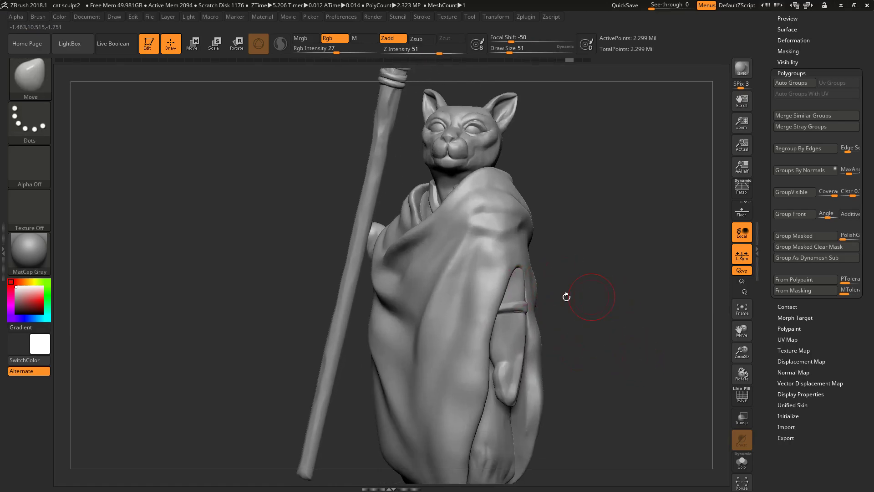
- Try to hide the arm polygroup inside the cloak opening, undo it, and show the whole mesh
left_click(521, 314, "ctrl+shift")
left_click(515, 297, "ctrl+shift")
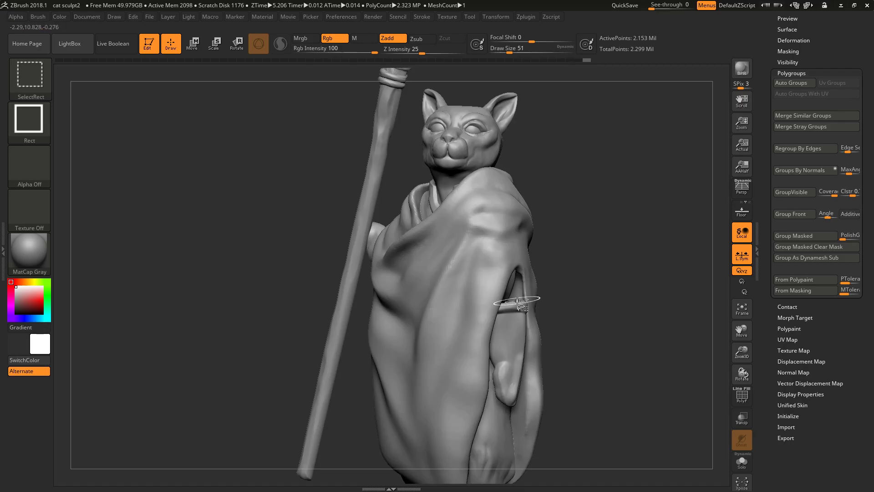
key("ctrl+z")
mouse_move(568, 302)
left_mouse_down()
mouse_move(598, 301)
mouse_move(606, 288)
mouse_move(569, 321)
left_mouse_up()
left_click(635, 282, "ctrl+shift")
- Hide the free arm's polygroup together with the sleeve and hand polygroup
left_click(513, 295, "ctrl+shift")
left_click(596, 307, "ctrl+shift")
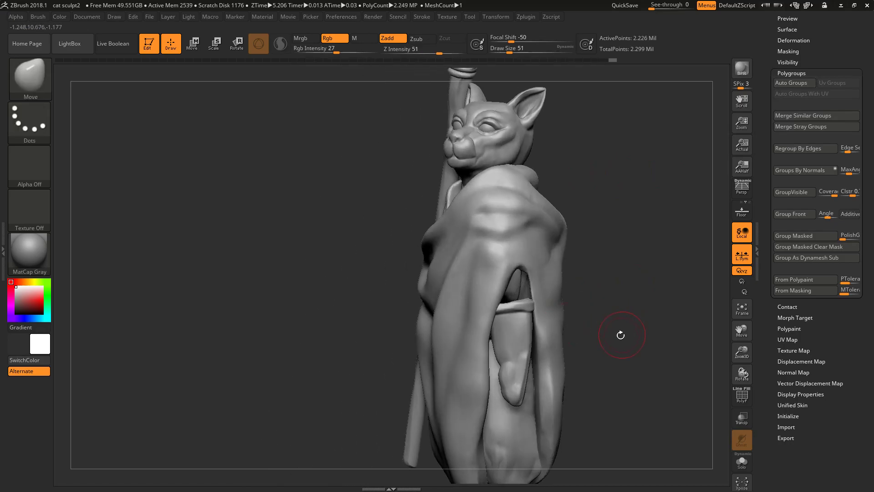
left_click_drag(621, 335, 612, 315)
left_click(513, 298, "ctrl+shift")
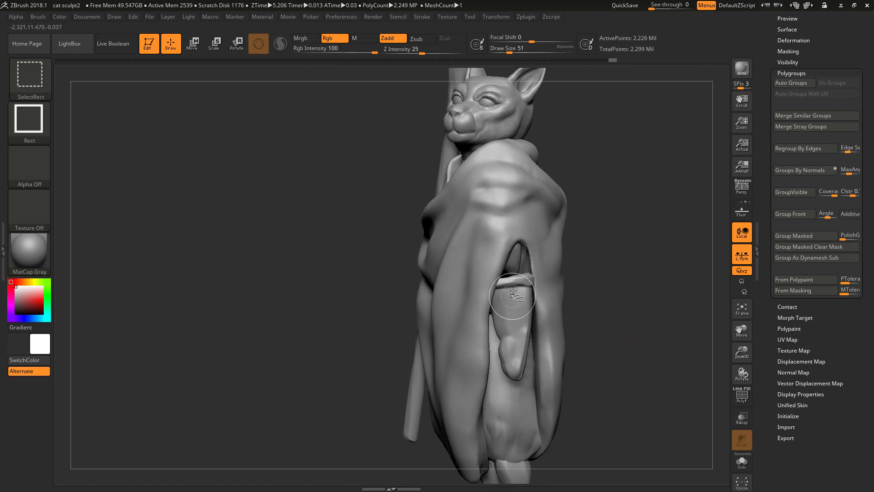
left_click_drag(644, 328, 644, 335)
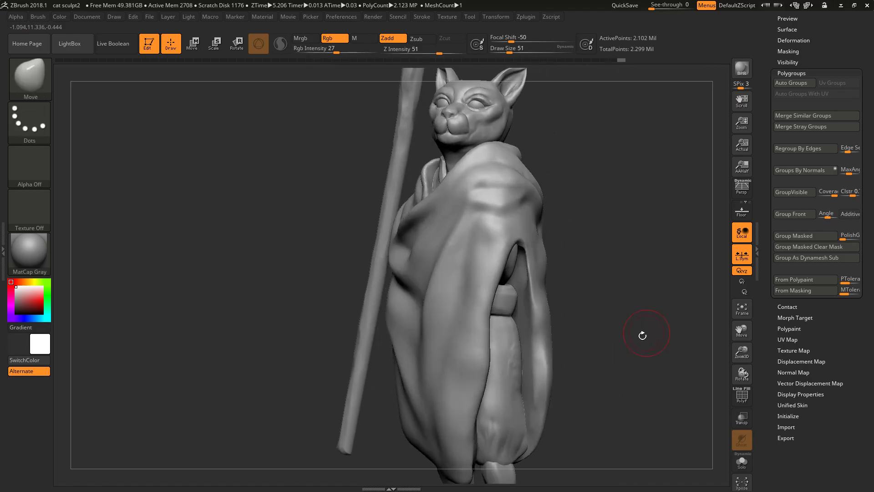
key("f")
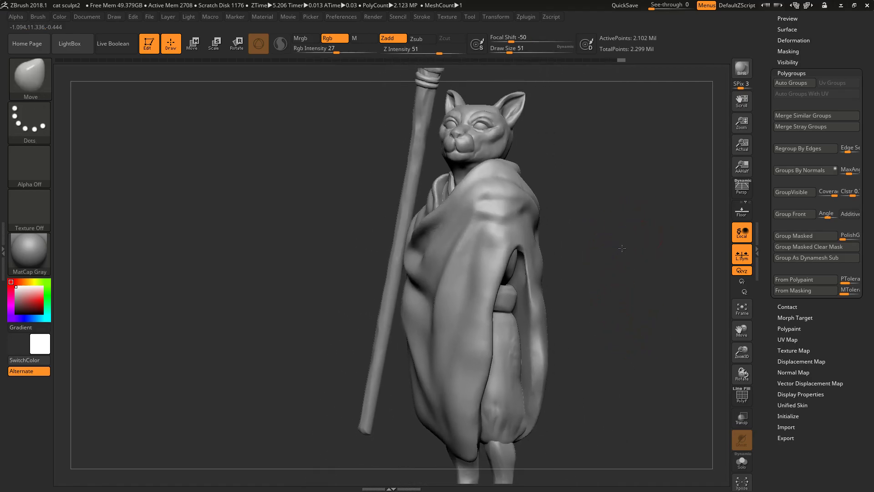
- Mask all the geometry that is still visible
left_click(611, 239, "ctrl")
left_click_drag(617, 250, 697, 291)
mouse_move(612, 302)
left_mouse_down()
mouse_move(619, 307)
mouse_move(633, 275)
left_mouse_up()
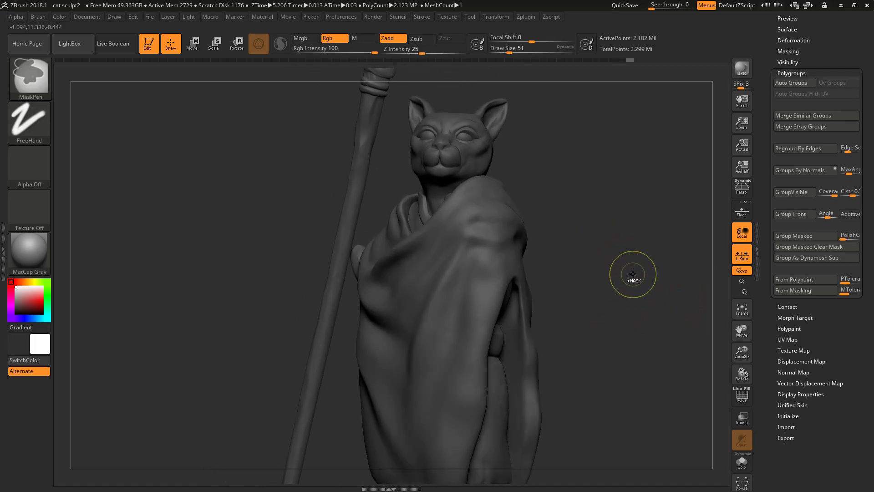
left_click(634, 308, "ctrl")
left_click(636, 296, "ctrl")
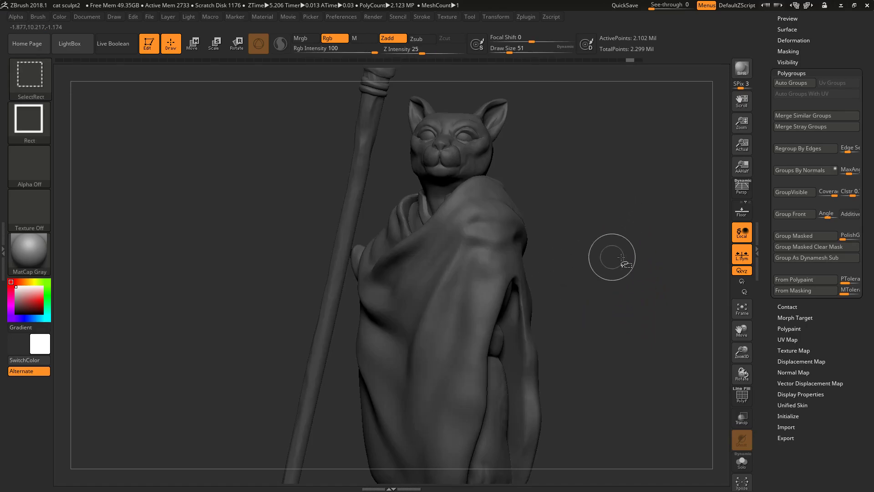
- Show the whole mesh and mask the staff-side hand so only the free arm stays unmasked
left_click(654, 216, "ctrl+shift")
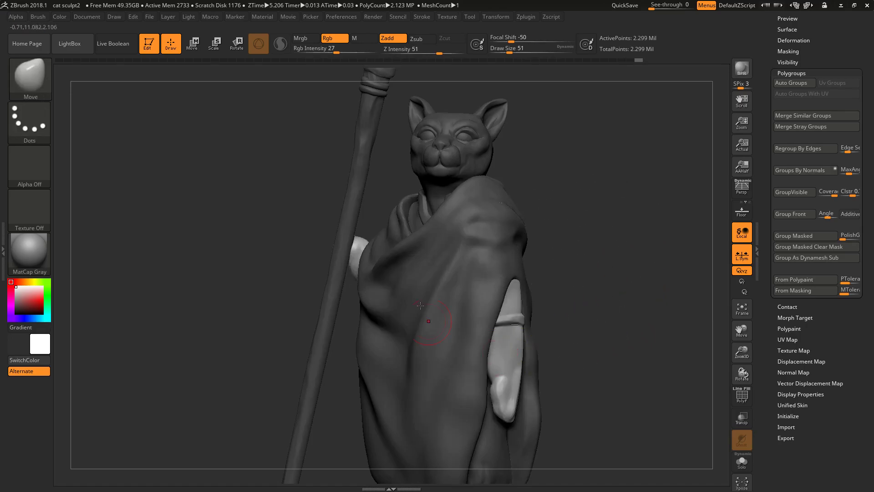
left_click_drag(600, 291, 565, 283)
left_click_drag(275, 184, 416, 369, "ctrl")
mouse_move(641, 315)
left_mouse_down()
mouse_move(608, 320)
mouse_move(574, 308)
left_mouse_up()
- Centre the gizmo on the unmasked free arm and rotate and move the arm outward from the cloak, pivoting near the shoulder
key("e")
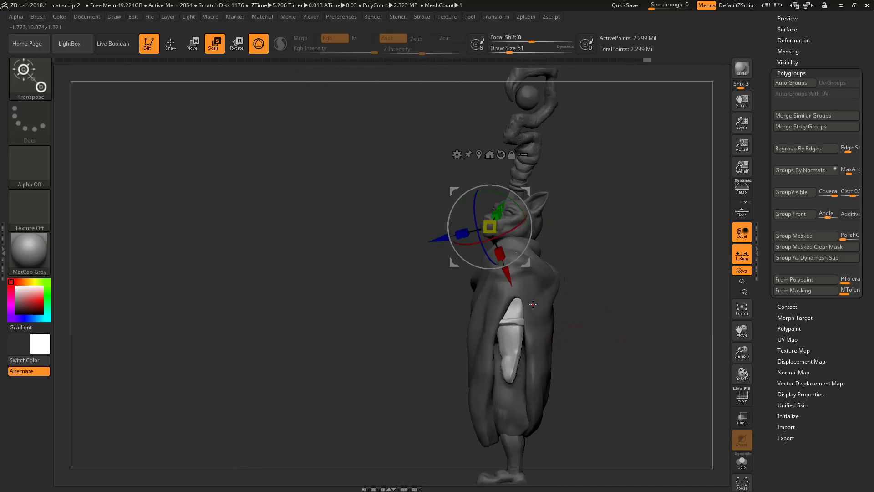
left_click_drag(605, 236, 616, 313)
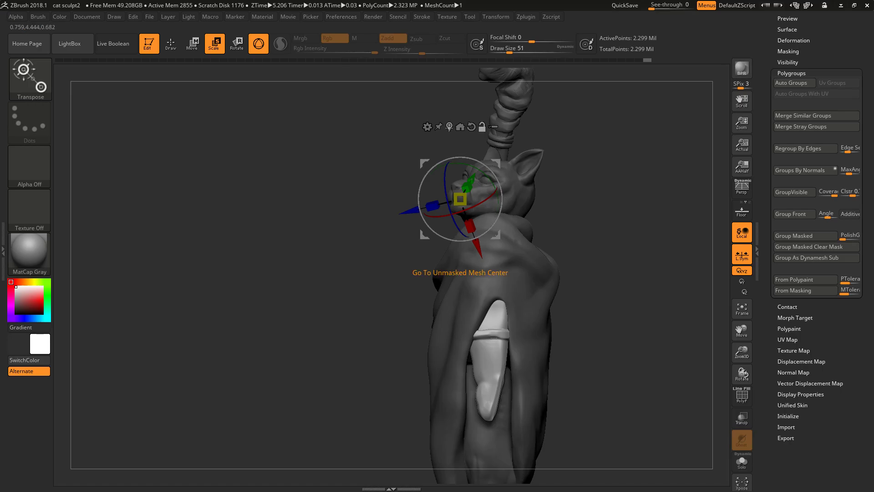
left_click(449, 126)
left_click_drag(567, 207, 635, 294)
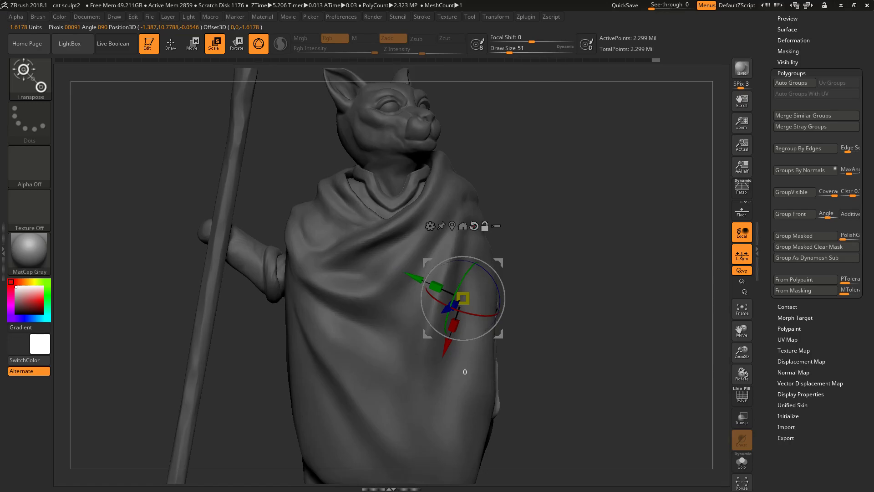
mouse_move(580, 274)
left_mouse_down()
mouse_move(548, 278)
mouse_move(575, 276)
left_mouse_up()
left_click_drag(499, 262, 502, 174)
left_click_drag(570, 211, 546, 222)
left_click_drag(503, 188, 382, 214)
left_click_drag(620, 201, 469, 188, "alt")
left_click_drag(524, 217, 551, 226)
left_click_drag(410, 157, 384, 147)
left_click_drag(531, 206, 568, 214, "alt")
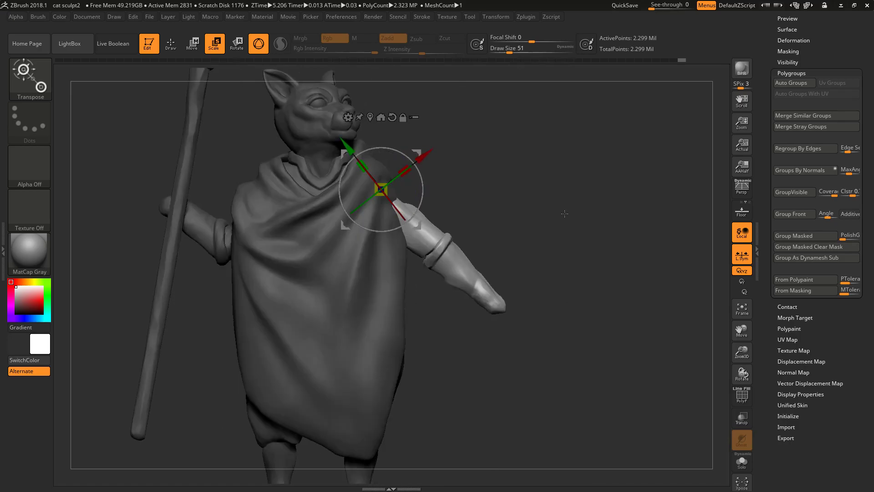
- Mask everything except the free arm's sleeve and hand, masking the staff-side hand and sleeve as well
left_click(436, 238, "ctrl")
key("ctrl+z")
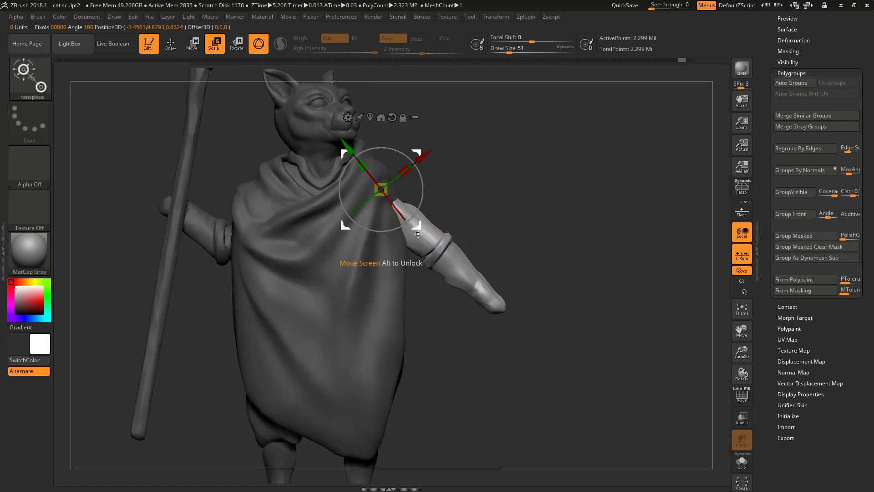
left_click(418, 233, "ctrl")
left_click(468, 277, "ctrl")
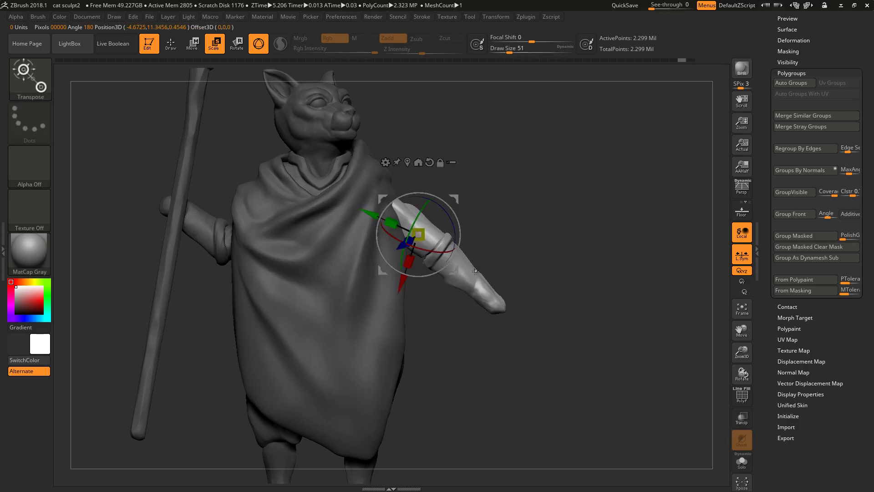
left_click_drag(508, 219, 509, 231, "ctrl")
left_click(479, 279, "ctrl")
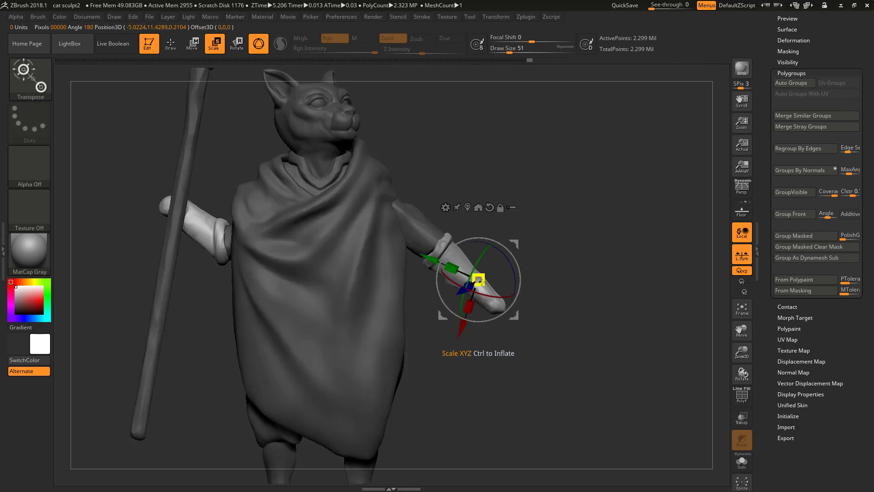
left_click_drag(140, 142, 251, 336, "ctrl")
mouse_move(453, 255)
right_mouse_down("ctrl")
mouse_move(552, 242)
mouse_move(449, 250)
right_mouse_up("ctrl")
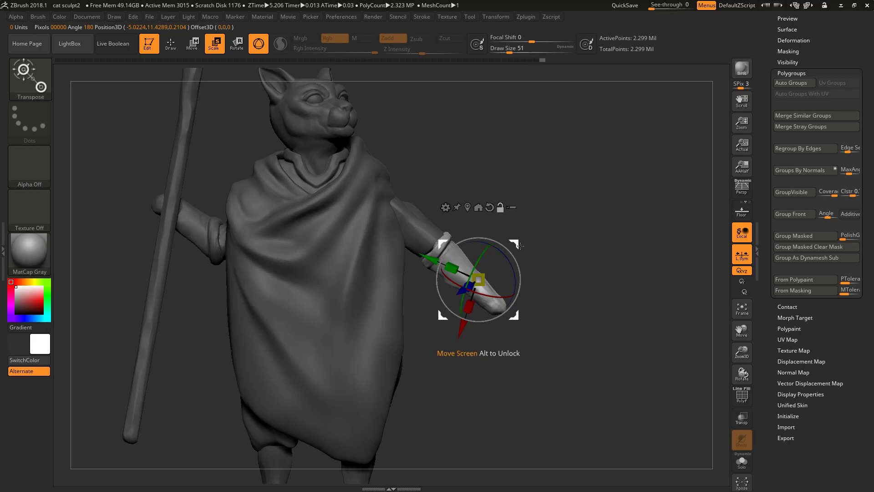
- Move the gizmo pivot to the free arm's elbow, bend the forearm upward and fit it to the upper arm
left_click_drag(515, 244, 391, 197)
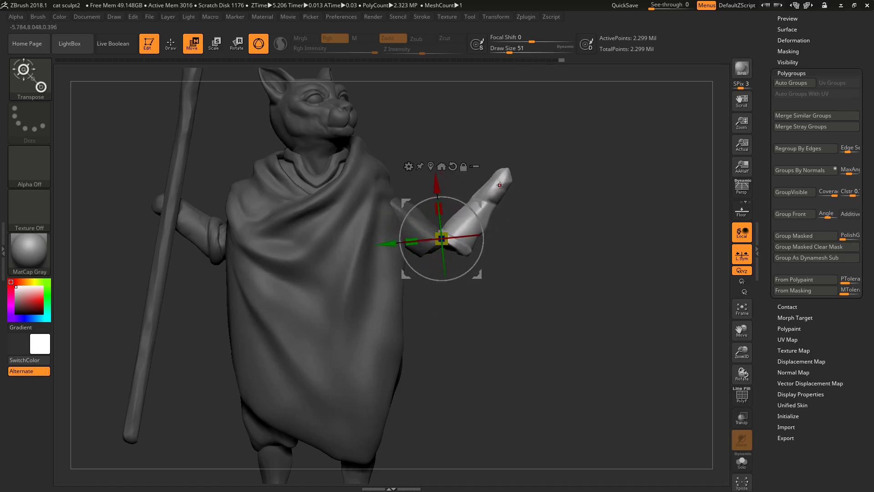
left_click_drag(476, 201, 451, 199)
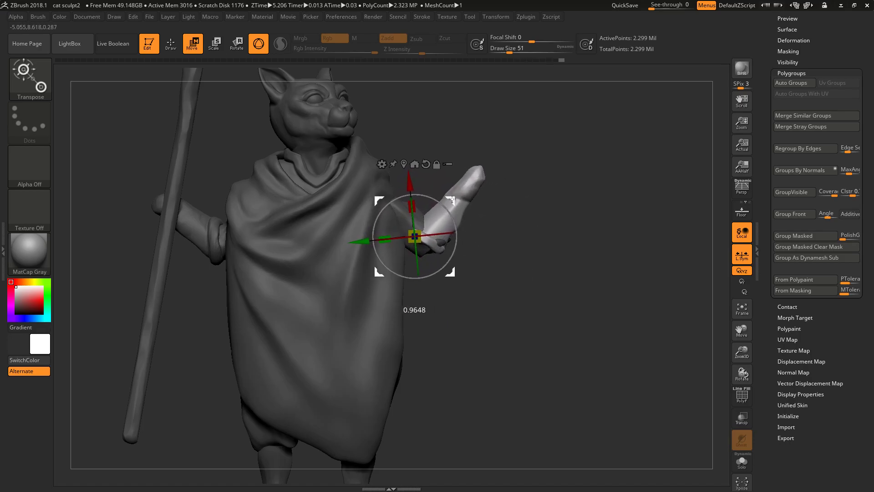
left_click_drag(538, 234, 461, 204)
left_click_drag(515, 214, 460, 328)
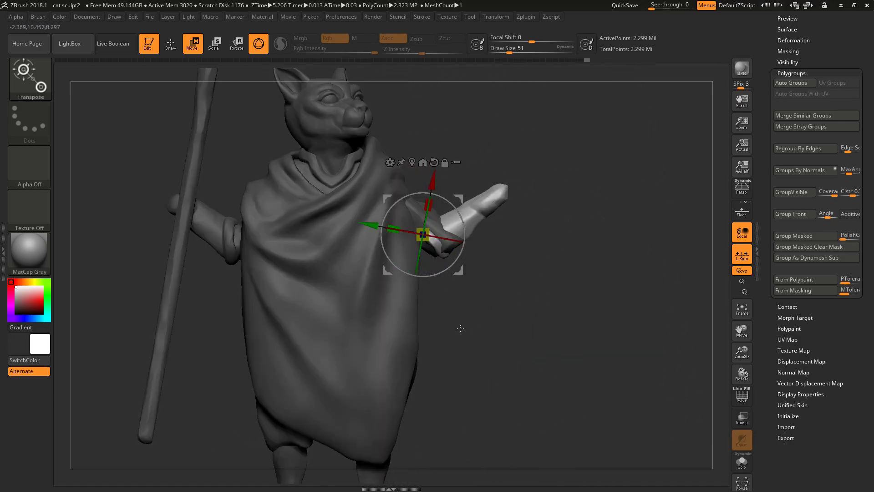
left_click_drag(463, 199, 460, 202)
- Clear the mask and switch to the ClayBuildup brush with the whole figure in view
left_click_drag(547, 215, 551, 271, "alt")
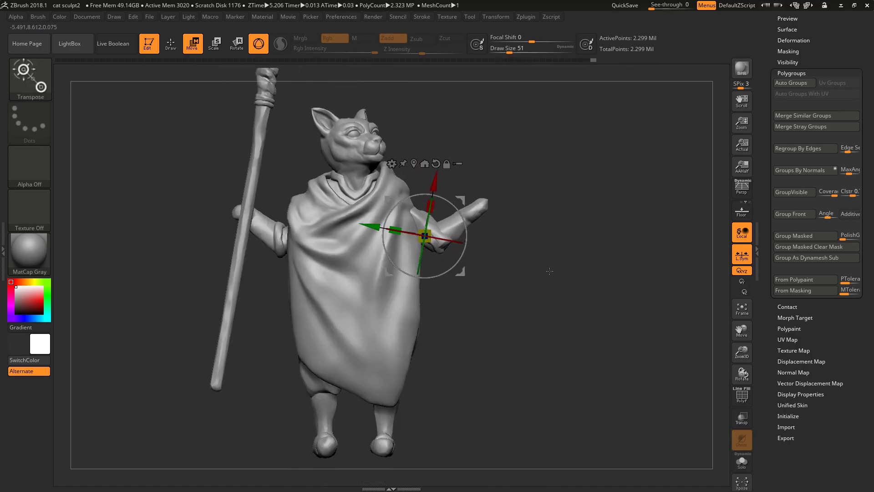
left_click_drag(447, 257, 480, 286, "alt")
left_click_drag(312, 216, 338, 218)
left_click(318, 259, "ctrl")
key("b")
key("c")
key("b")
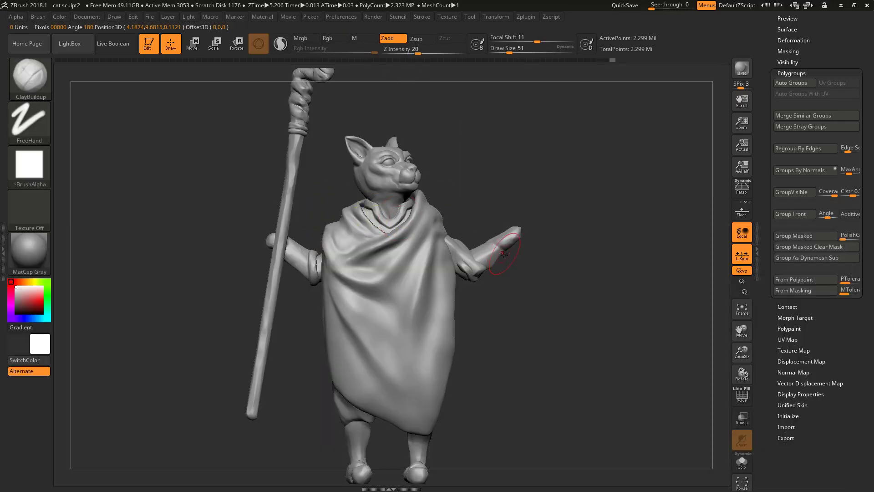
- Isolate the sleeve and hand polygroup, show the whole mesh again and check the polygroup display
left_click(495, 251, "ctrl+shift")
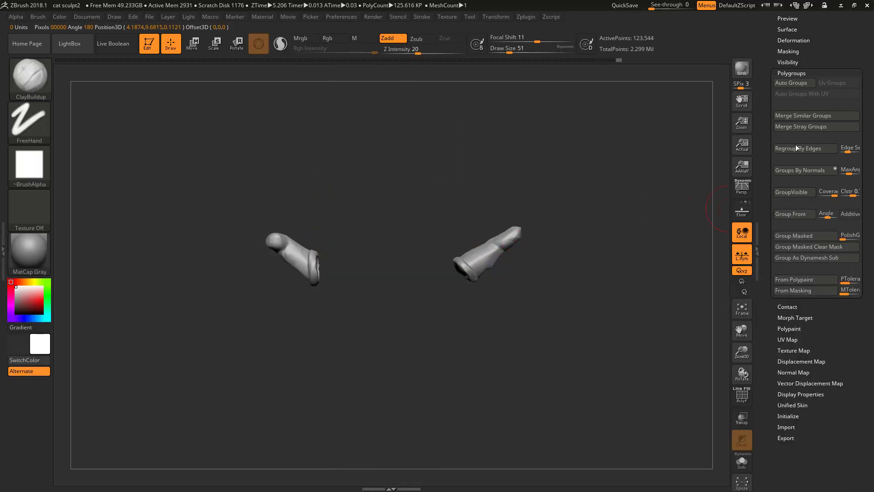
left_click(632, 172, "ctrl+shift")
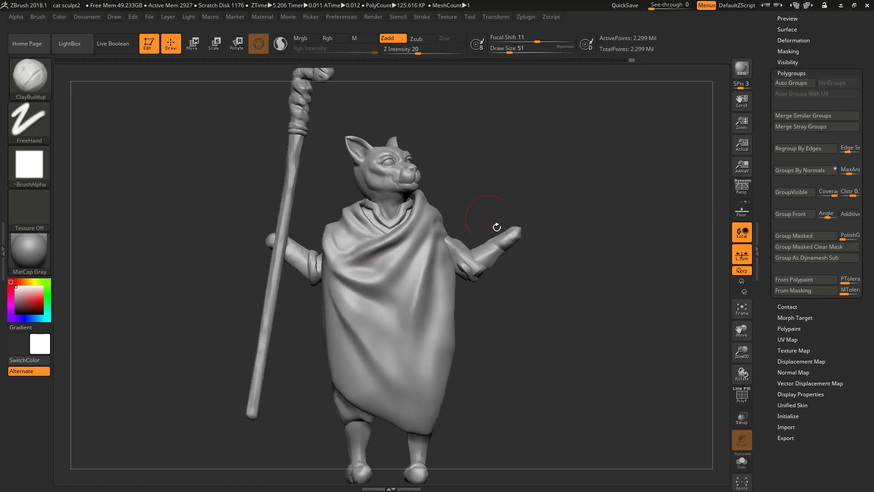
key("shift+f")
key("shift+f")
left_click_drag(533, 208, 576, 228, "alt")
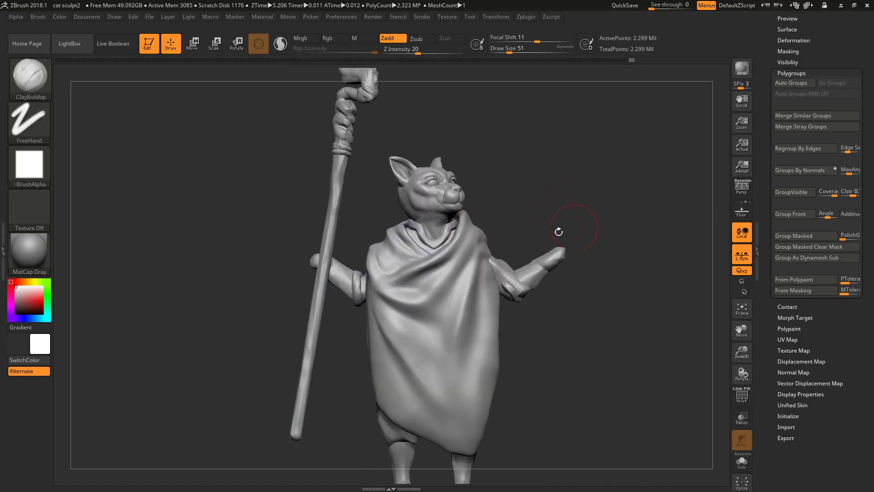
- Mask everything except the staff and the arm holding it by hiding their polygroups, masking the rest and showing the whole mesh
left_click(363, 280, "ctrl+shift")
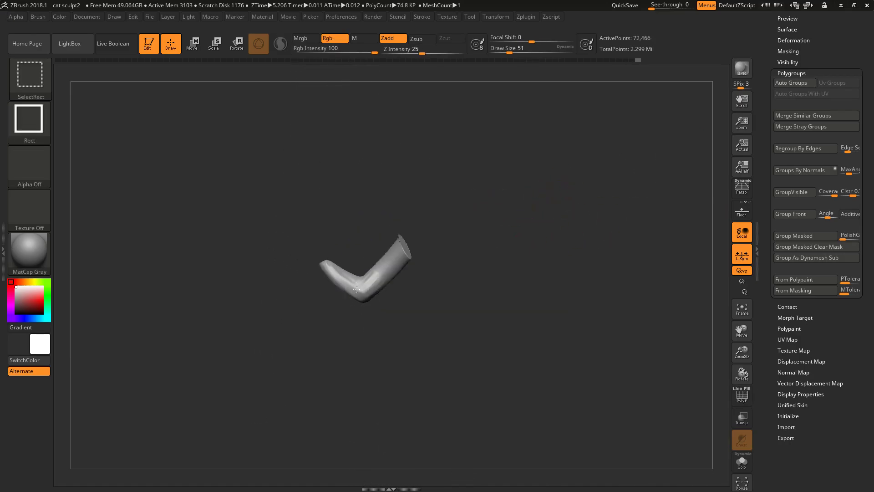
left_click(356, 290, "ctrl+shift")
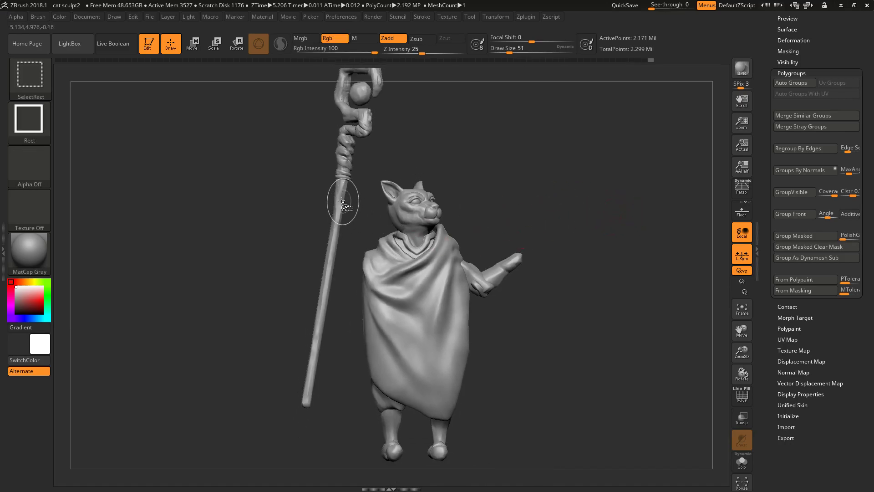
left_click(343, 201, "ctrl+shift")
mouse_move(579, 200)
right_mouse_down("ctrl")
mouse_move(603, 209)
mouse_move(594, 149)
right_mouse_up("ctrl")
left_click(596, 210, "ctrl")
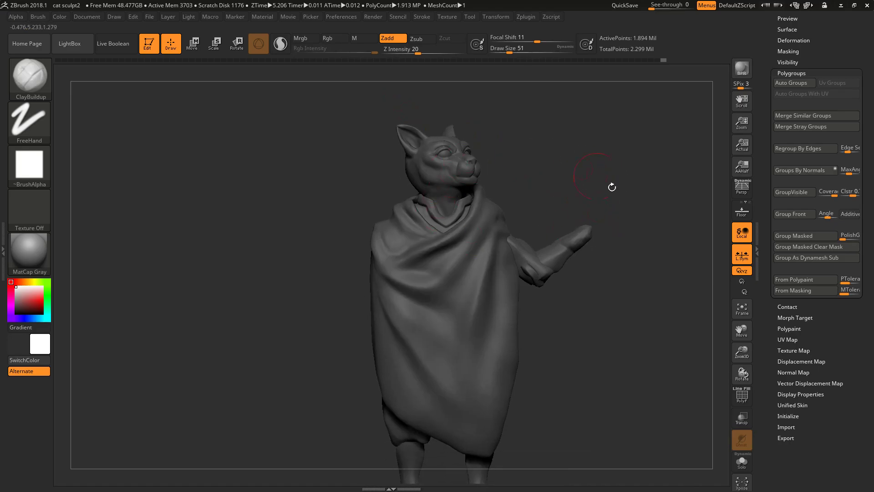
right_click_drag(607, 186, 597, 210, "alt")
left_click(603, 189, "ctrl+shift")
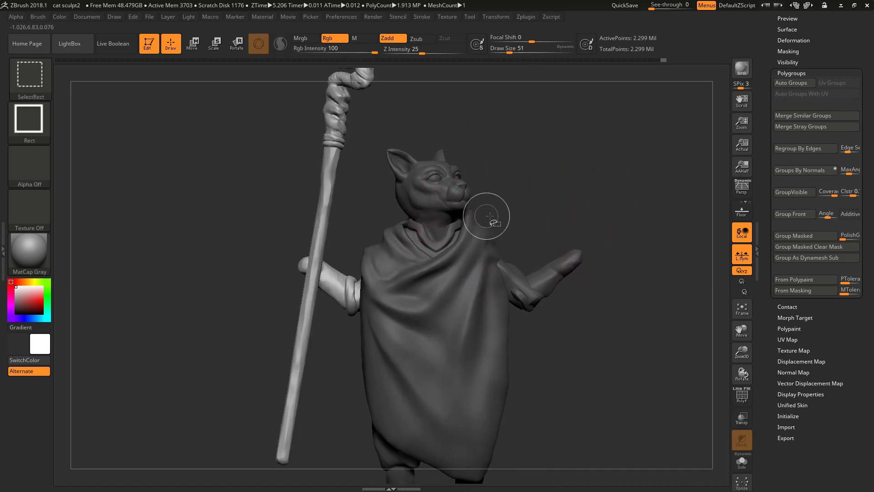
- Rotate the staff and the arm holding it about the shoulder, tilting the staff's top toward the head
key("e")
left_click_drag(394, 254, 403, 202, "alt")
left_click_drag(548, 159, 542, 176)
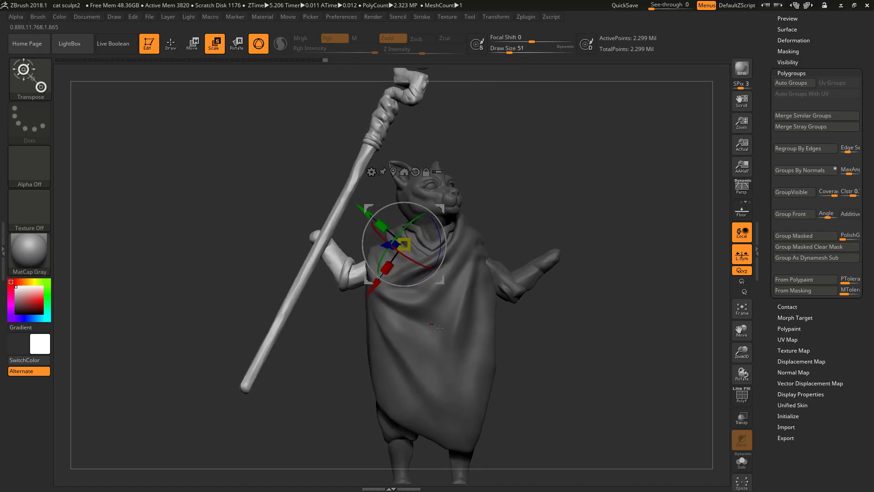
- Redo the masking so that only the staff and the sleeve and hand holding it remain unmasked
left_click_drag(575, 344, 598, 361, "ctrl")
left_click(343, 265, "ctrl")
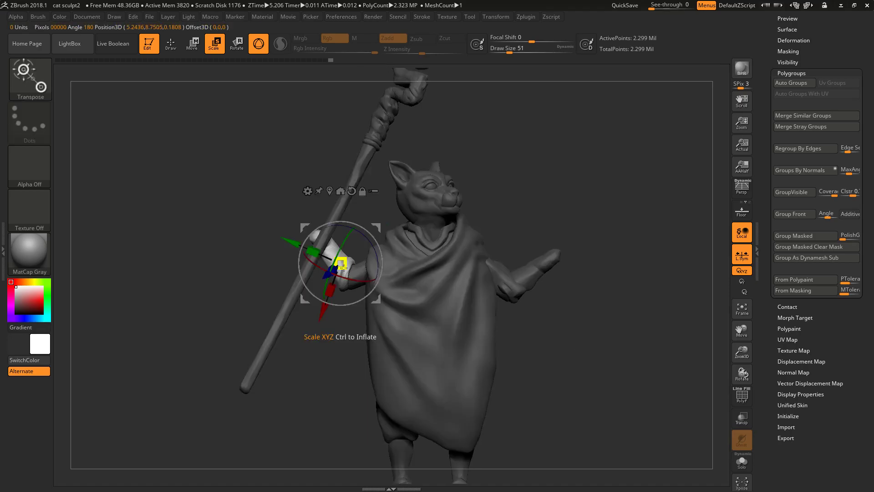
key("q")
left_click(336, 263, "ctrl+shift")
left_click(337, 210, "ctrl+shift")
left_click(343, 222, "ctrl+shift")
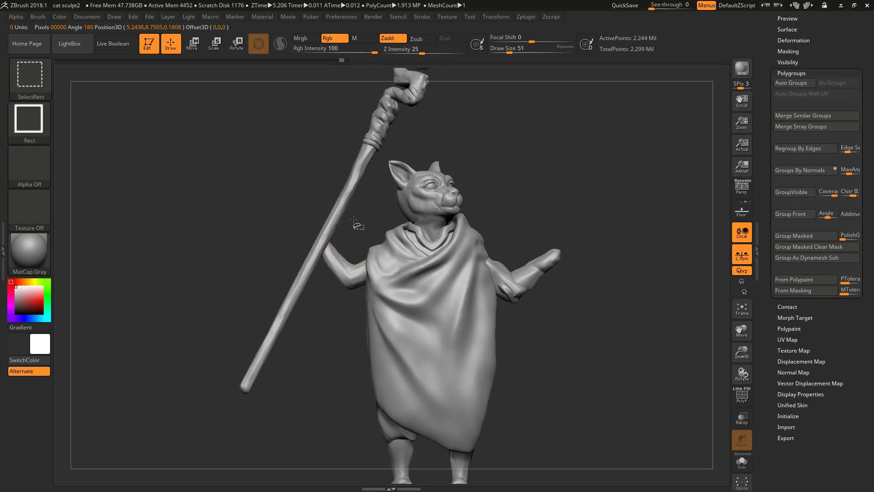
left_click(353, 219, "ctrl+alt+shift")
left_click(577, 179, "ctrl+shift")
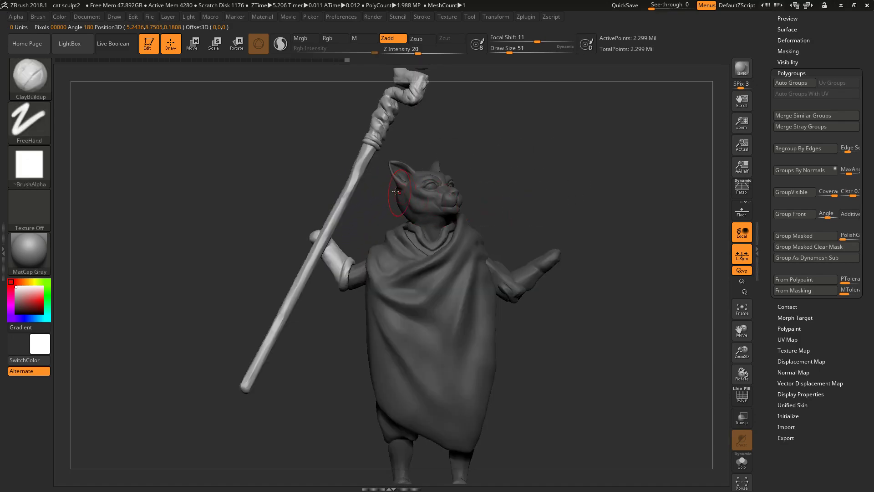
- Rotate and reposition the staff with its hand and sleeve about the elbow, and clear the mask
key("e")
left_click_drag(376, 222, 355, 218)
left_click_drag(506, 196, 581, 192)
left_click_drag(388, 233, 373, 221)
left_click_drag(500, 201, 527, 216)
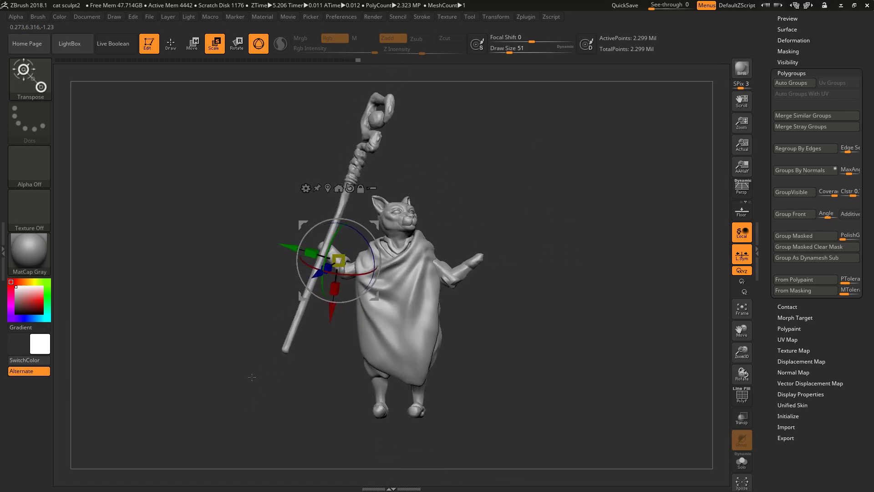
- Mask everything except the staff and bring back the transform gizmo
key("q")
left_click(368, 154, "ctrl+shift")
left_click(458, 170, "ctrl+shift")
key("e")
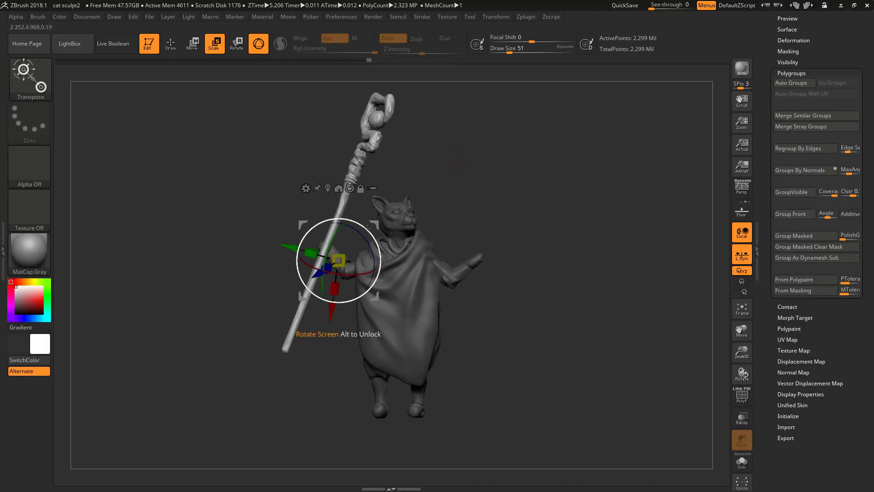
- Try rotating the staff past vertical in the hand, and undo the rotation
mouse_move(368, 229)
left_mouse_down()
mouse_move(356, 222)
mouse_move(385, 219)
mouse_move(367, 217)
left_mouse_up()
key("w")
key("e")
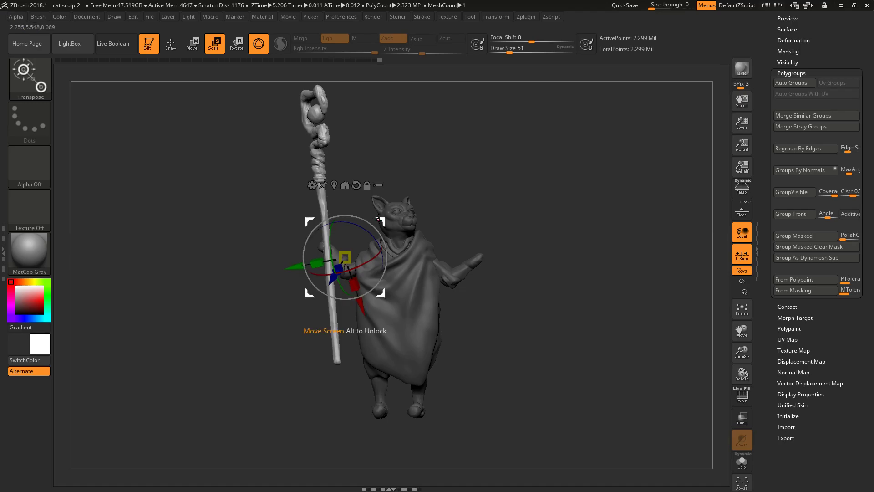
key("ctrl+z")
key("ctrl+z")
key("ctrl+z")
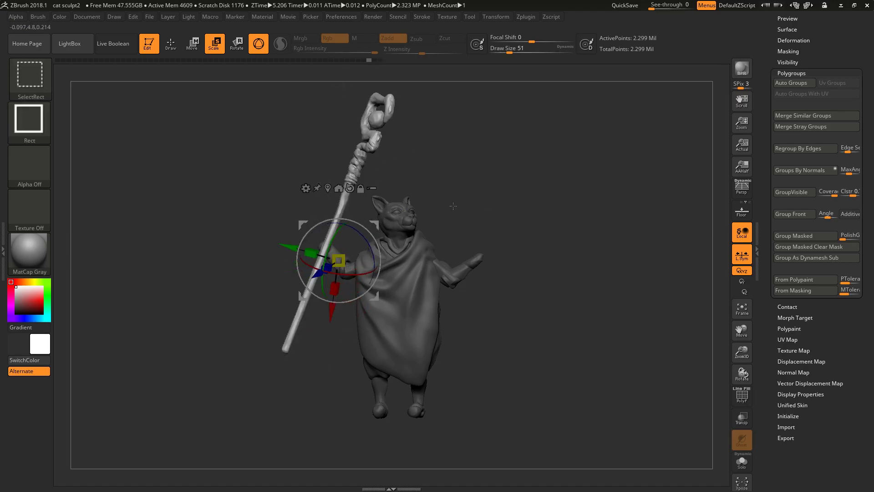
- Redo the staff rotation, try small position and angle adjustments, and undo them
key("ctrl+shift+z")
key("ctrl+shift+z")
key("ctrl+shift+z")
left_click_drag(371, 223, 368, 221)
left_click_drag(456, 196, 516, 198)
left_click_drag(382, 223, 379, 222)
left_click_drag(485, 198, 416, 208)
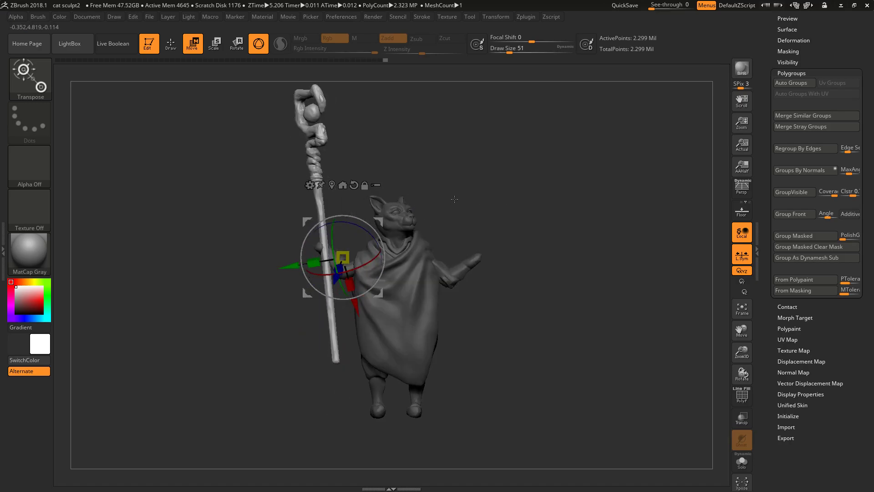
key("ctrl+z")
key("ctrl+z")
- Rotate the staff to a slight tilt in the hand and clear the mask
left_click_drag(371, 224, 376, 229)
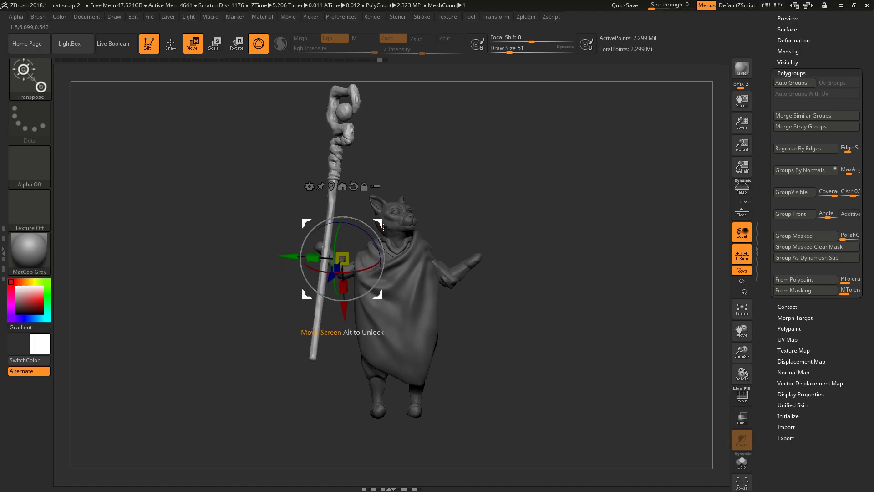
mouse_move(464, 181)
left_mouse_down()
mouse_move(511, 170)
mouse_move(464, 182)
left_mouse_up()
mouse_move(539, 177)
left_mouse_down("ctrl")
mouse_move(552, 199)
mouse_move(535, 218)
left_mouse_up("ctrl")
left_click_drag(535, 213, 380, 223)
mouse_move(480, 196)
left_mouse_down("ctrl")
mouse_move(580, 221)
mouse_move(558, 271)
mouse_move(580, 262)
left_mouse_up("ctrl")
left_click_drag(524, 260, 565, 224)
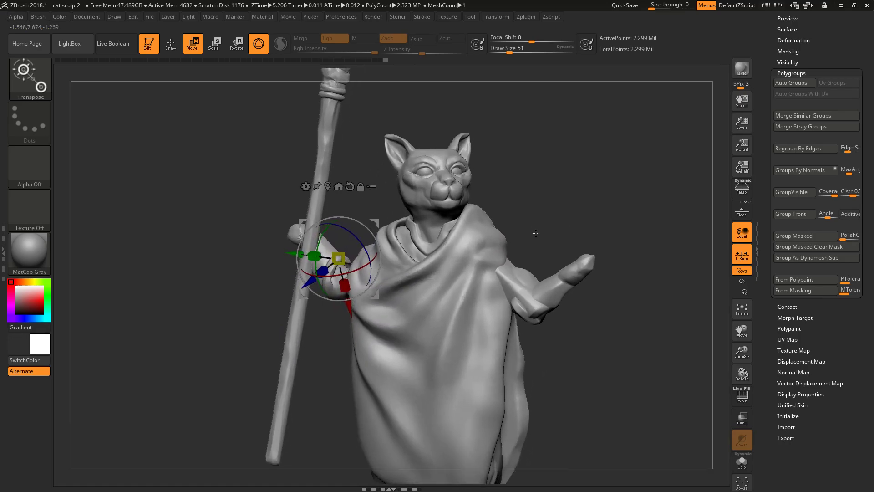
- Isolate the cloak polygroup and select the Move brush with a draw size of 154
key("q")
left_click(503, 241, "ctrl+shift")
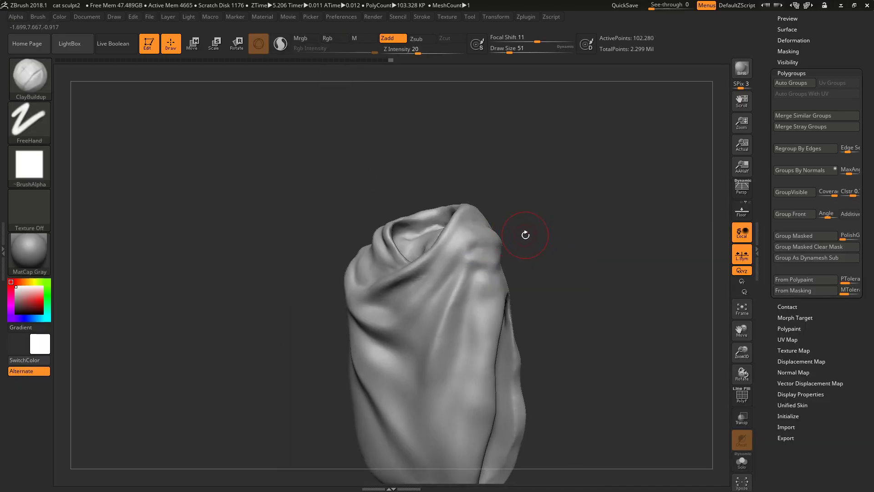
key("b")
key("m")
key("v")
key("space")
left_click_drag(505, 248, 512, 249)
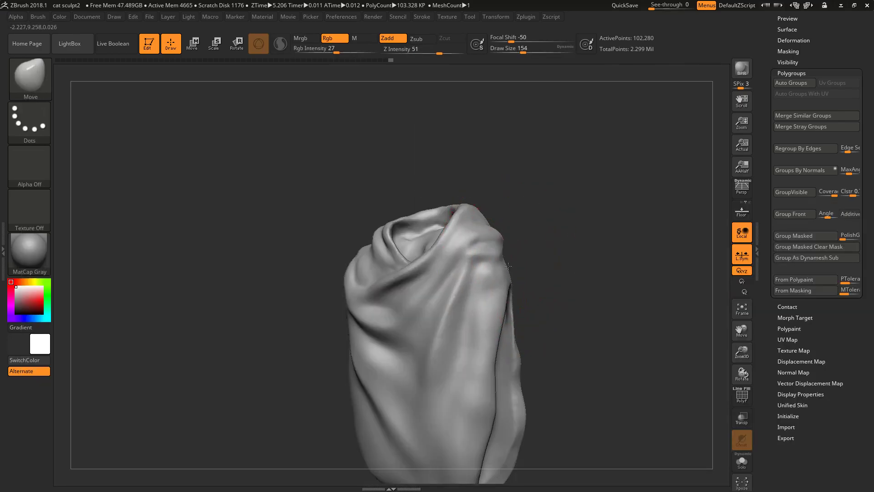
- Show the whole mesh with the cloak unmasked and set the Move brush's draw size to 132
left_click(604, 204, "ctrl+shift")
mouse_move(603, 204)
left_mouse_down()
mouse_move(519, 280)
mouse_move(506, 265)
mouse_move(455, 262)
left_mouse_up()
key("space")
left_click_drag(500, 255, 506, 255)
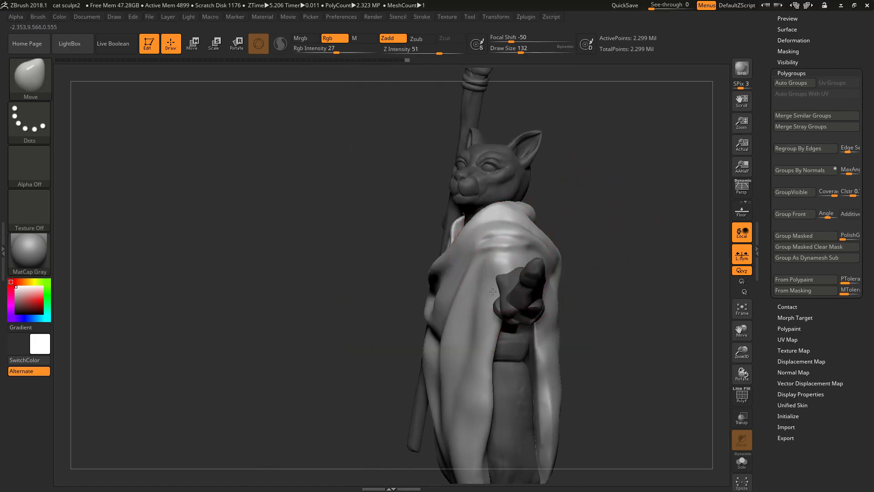
- Reshape the cloak around the free arm with the Move brush at draw size 145 and focal shift 0
left_click_drag(624, 237, 538, 236)
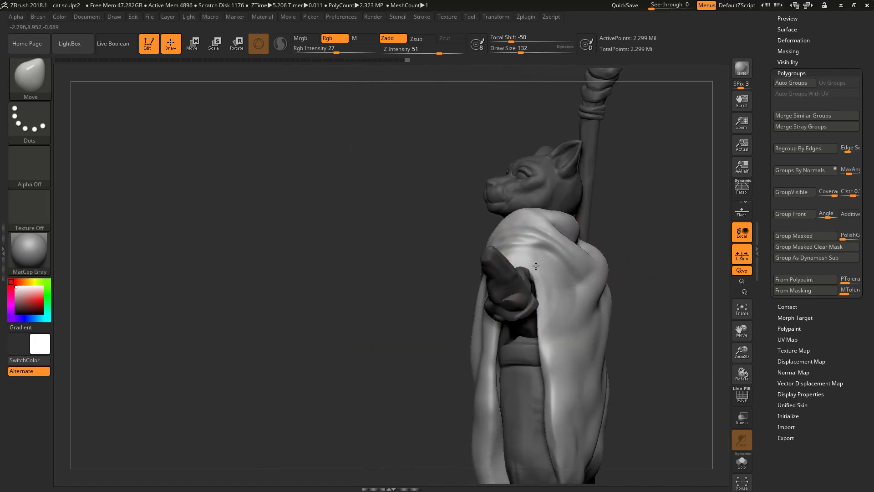
left_click_drag(430, 249, 537, 263)
key("space")
mouse_move(500, 227)
left_mouse_down()
mouse_move(534, 273)
mouse_move(564, 244)
left_mouse_up()
mouse_move(424, 216)
left_mouse_down()
mouse_move(572, 230)
mouse_move(552, 266)
left_mouse_up()
key("space")
left_click(557, 258)
left_click_drag(604, 255, 564, 260)
key("space")
mouse_move(553, 269)
left_mouse_down()
mouse_move(567, 285)
mouse_move(551, 291)
left_mouse_up()
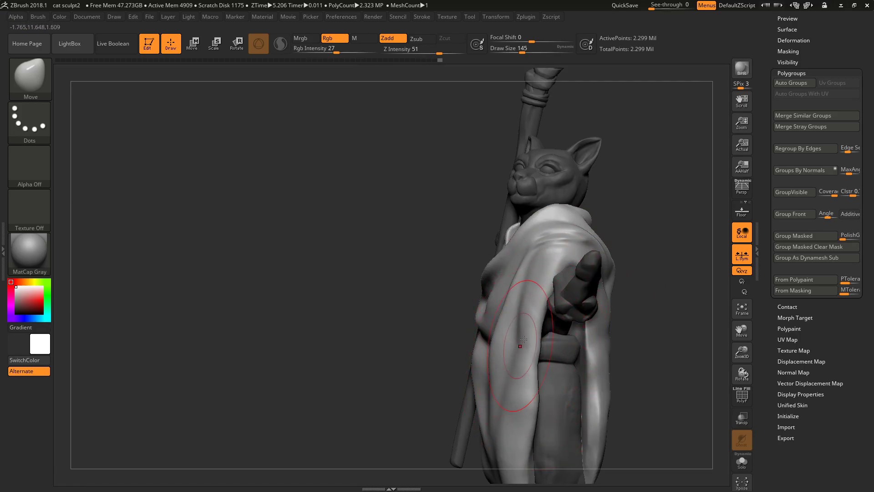
left_click_drag(627, 235, 649, 240)
key("space")
mouse_move(523, 256)
left_mouse_down()
mouse_move(510, 254)
mouse_move(520, 253)
left_mouse_up()
- Select the ClayBuildup brush, undo a trial stroke on the cloak, and set the draw size to 37
key("b")
key("c")
key("b")
key("space")
key("space")
right_click_drag(528, 238, 519, 234, "ctrl")
left_click_drag(507, 281, 498, 309)
key("ctrl+z")
key("space")
left_click_drag(522, 249, 518, 250)
- Smooth the cloak folds below the free arm's shoulder and clear the mask
right_click_drag(553, 219, 569, 236, "ctrl")
left_click_drag(523, 248, 532, 240, "shift")
right_click_drag(568, 235, 563, 213, "ctrl")
left_click_drag(501, 296, 489, 332, "shift")
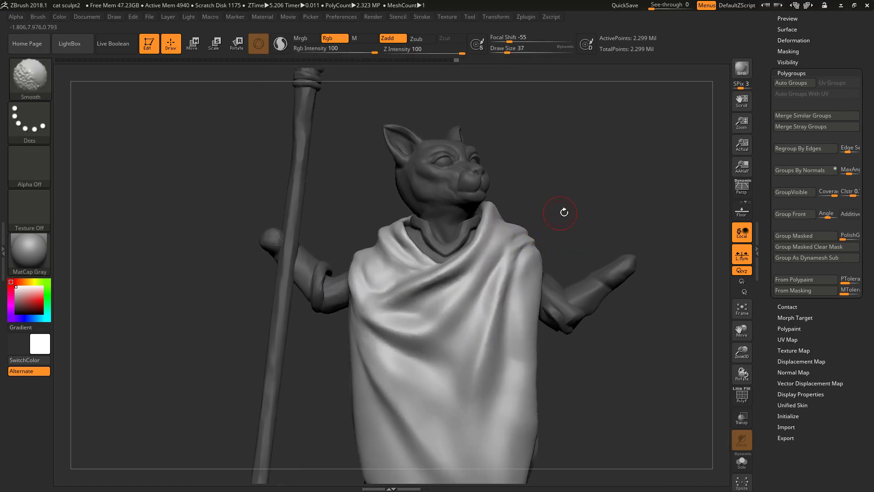
right_click_drag(563, 213, 562, 198, "ctrl")
left_click_drag(512, 324, 505, 355, "shift")
mouse_move(580, 234)
right_mouse_down("ctrl")
mouse_move(579, 213)
mouse_move(592, 226)
right_mouse_up("ctrl")
left_click_drag(609, 233, 637, 243, "ctrl")
- Mask the upper body and the staff-side leg by hiding the leg polygroups, leaving only the free-arm-side leg unmasked
mouse_move(637, 228)
right_mouse_down()
mouse_move(650, 219)
mouse_move(603, 211)
mouse_move(583, 215)
mouse_move(568, 236)
right_mouse_up()
right_click_drag(617, 351, 641, 331)
right_click_drag(589, 318, 612, 364)
left_click(537, 366, "ctrl+shift")
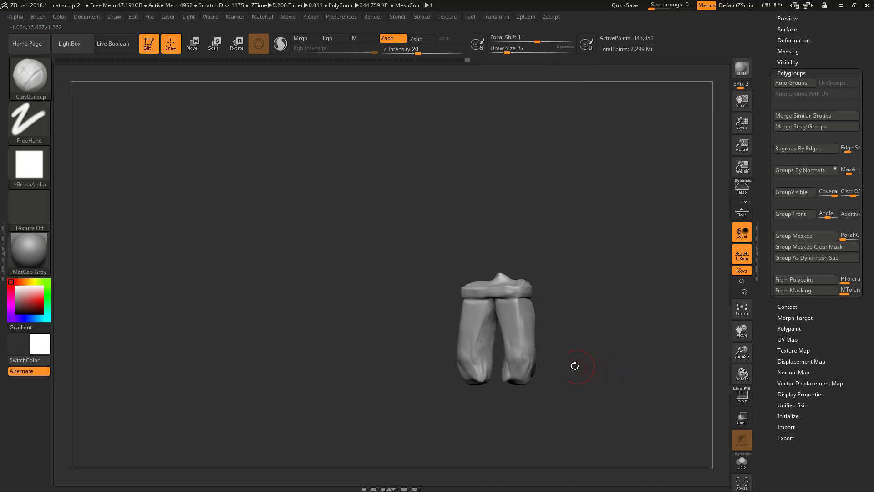
left_click(571, 392, "ctrl+shift")
right_click_drag(572, 392, 543, 397)
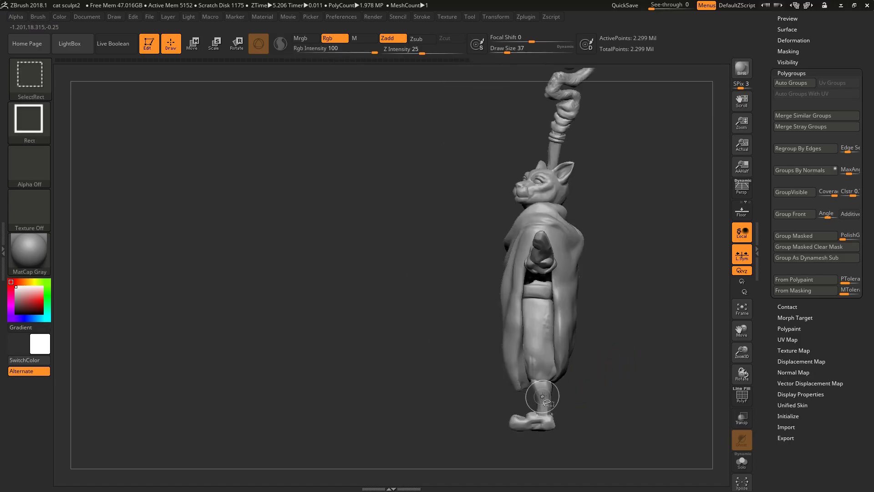
left_click(543, 396, "ctrl+shift")
left_click_drag(572, 387, 623, 358)
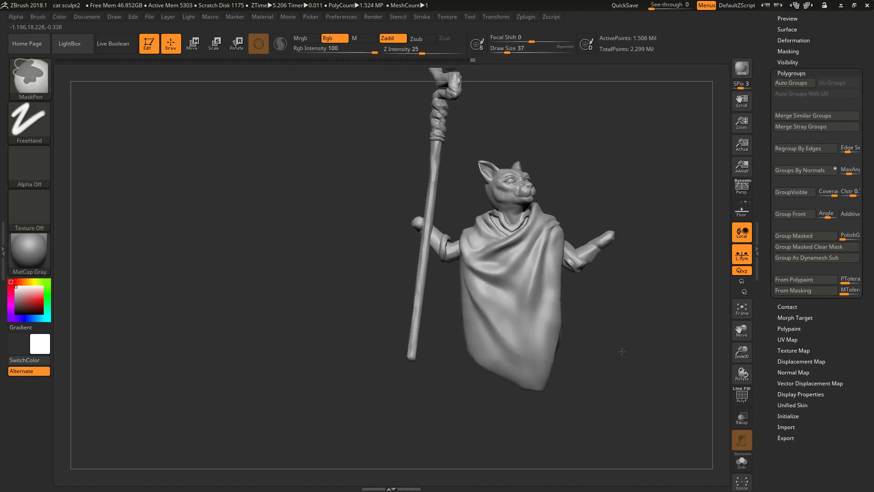
right_click_drag(627, 358, 611, 347)
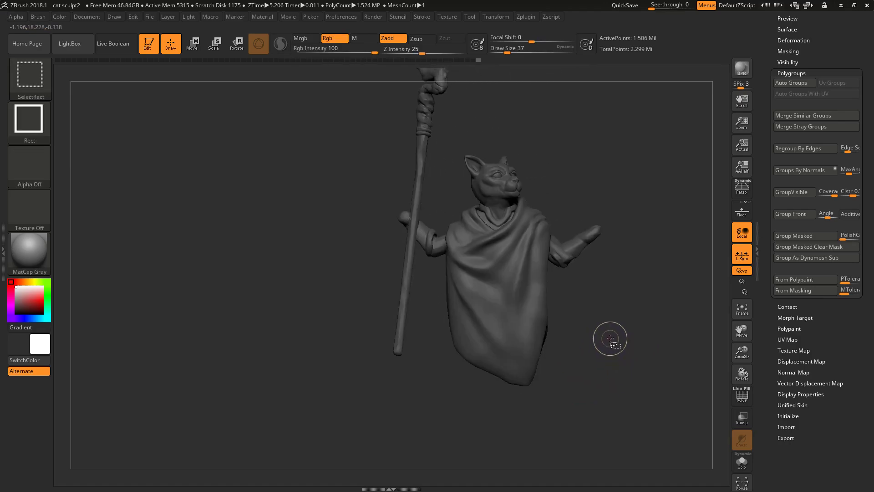
left_click(618, 357, "ctrl+shift")
mouse_move(333, 154)
left_mouse_down("ctrl")
mouse_move(475, 434)
mouse_move(498, 453)
left_mouse_up("ctrl")
left_click_drag(613, 413, 561, 407)
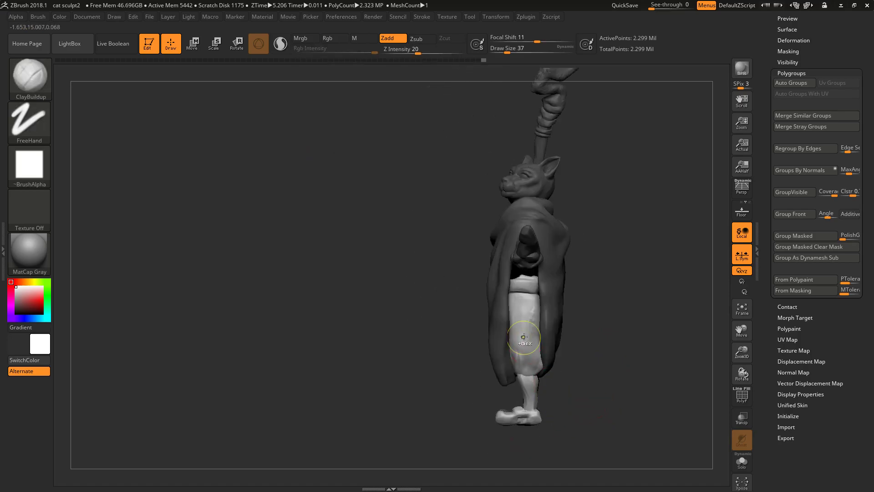
- Place the gizmo at the hip and rotate the free-arm-side leg slightly backward, undoing the extra rotation made with the mask inverted
key("ctrl")
key("e")
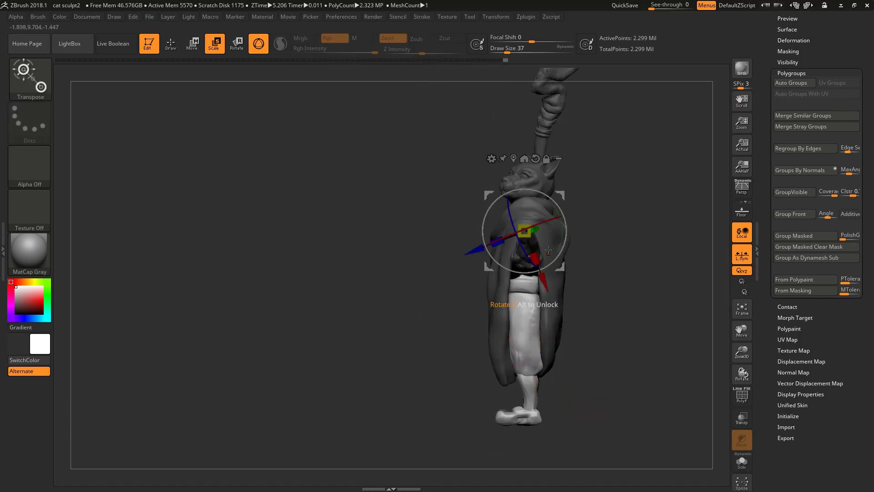
left_click_drag(561, 197, 542, 252, "alt")
left_click(534, 219, "alt")
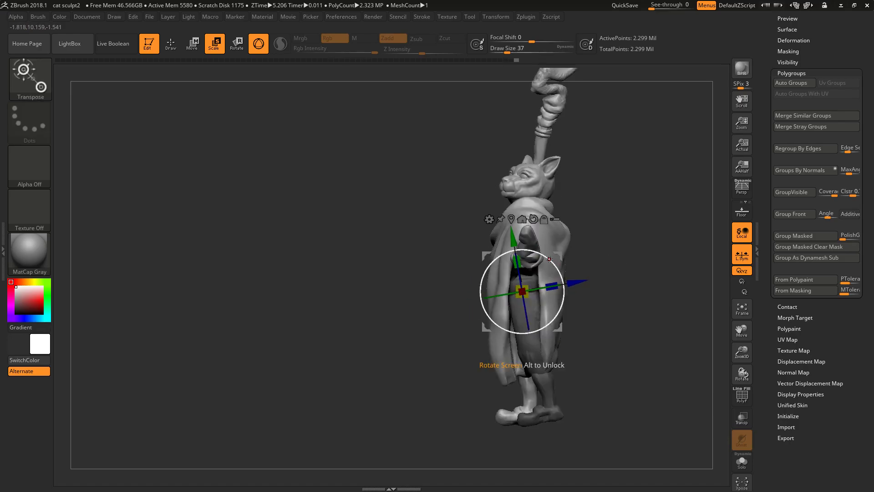
left_click_drag(550, 259, 552, 262)
key("ctrl+z")
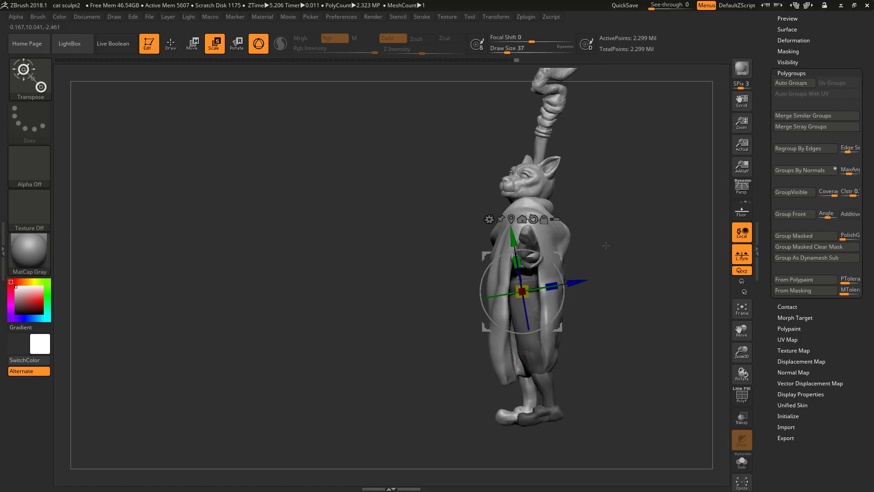
left_click(625, 267, "ctrl")
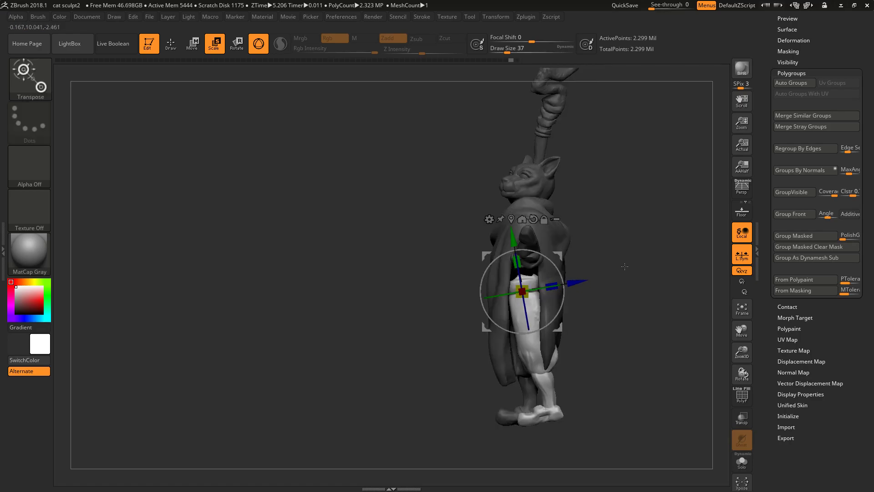
- Switch back to the ClayBuildup brush, clear the mask and show the whole mesh
left_click(549, 388)
key("b")
key("c")
key("b")
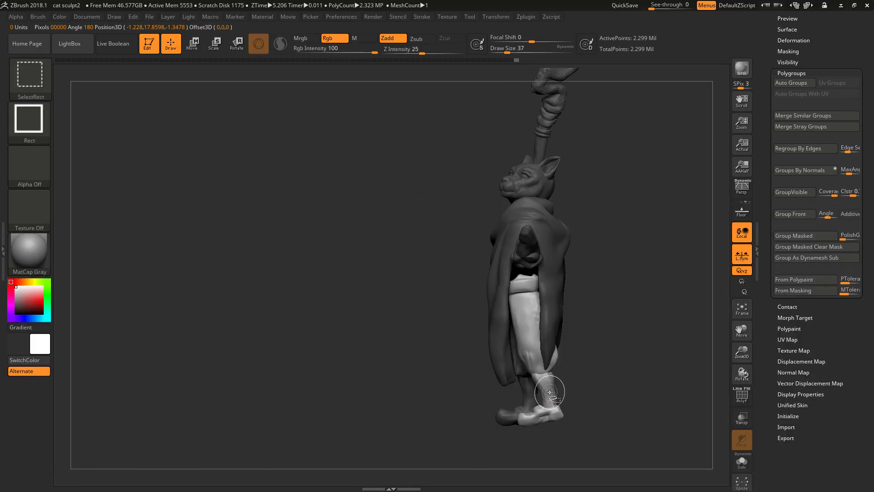
left_click(549, 392, "ctrl+shift")
left_click_drag(581, 371, 608, 340)
left_click(555, 353, "ctrl+shift")
left_click_drag(608, 346, 588, 347)
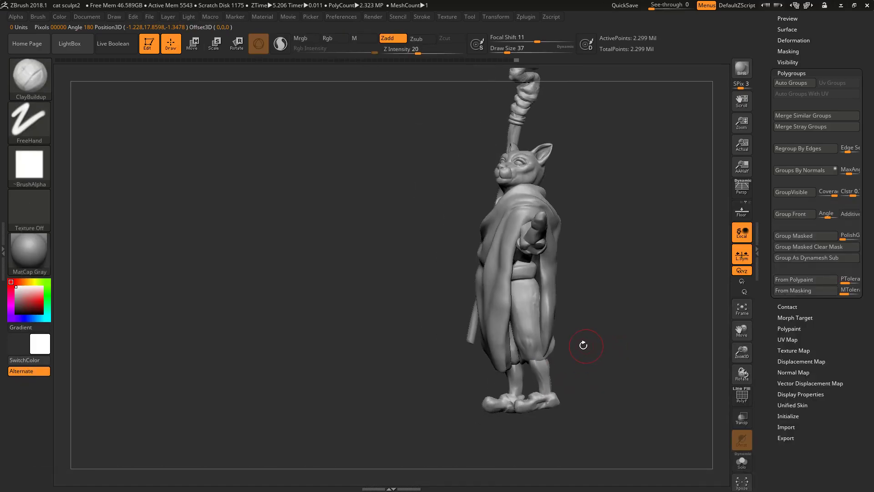
- Mask everything except the staff-side leg by isolating polygroups and masking the free-arm side of the mesh
left_click(524, 329, "ctrl+shift")
left_click(537, 363, "ctrl+shift")
left_click(541, 378, "ctrl+shift")
left_click(610, 321, "ctrl")
left_click(611, 322, "ctrl+shift")
left_click_drag(609, 324, 636, 324)
left_click_drag(641, 184, 505, 462, "ctrl")
left_click_drag(557, 378, 595, 326)
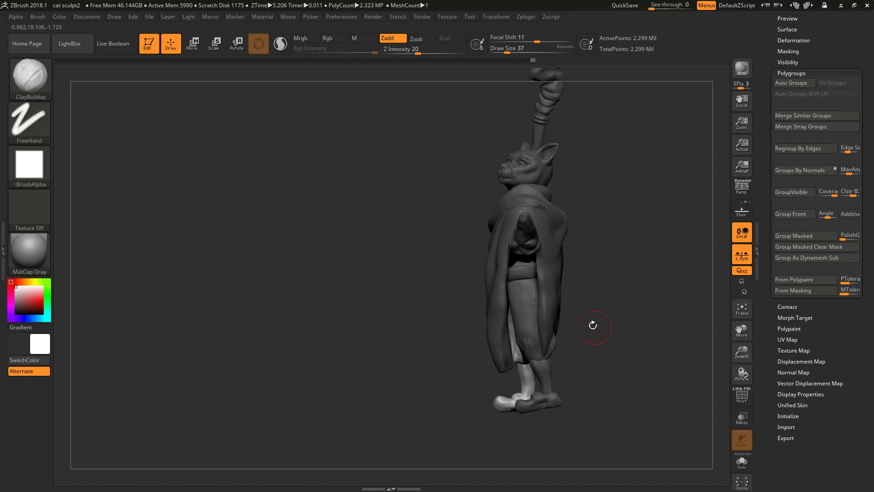
- Rotate the staff-side leg slightly forward from the hip and clear the mask
key("e")
left_click_drag(558, 253, 562, 255)
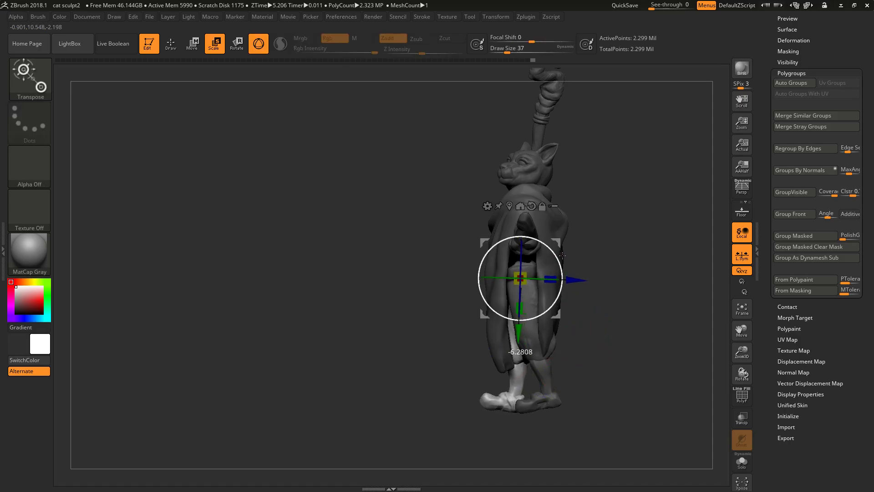
left_click_drag(563, 254, 564, 255)
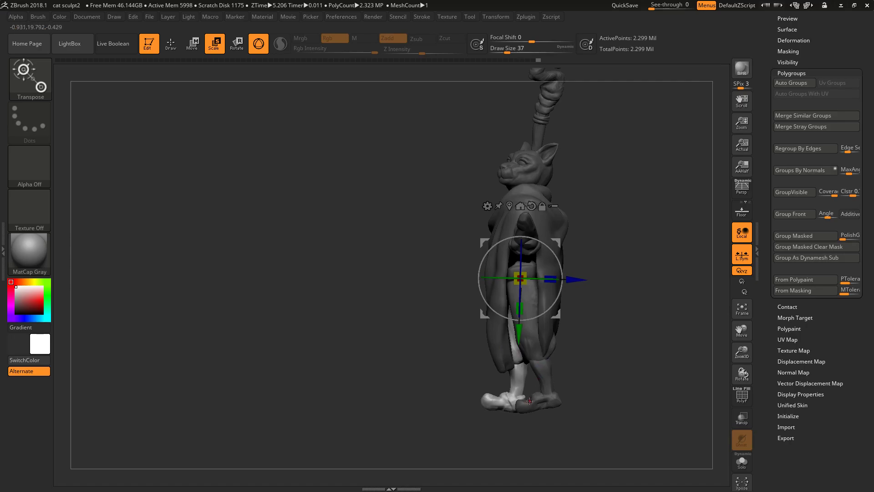
key("b")
key("m")
key("c")
left_click(624, 332, "ctrl")
- Select the Move brush and adjust the shape of the feet at draw size 77
key("b")
key("m")
key("v")
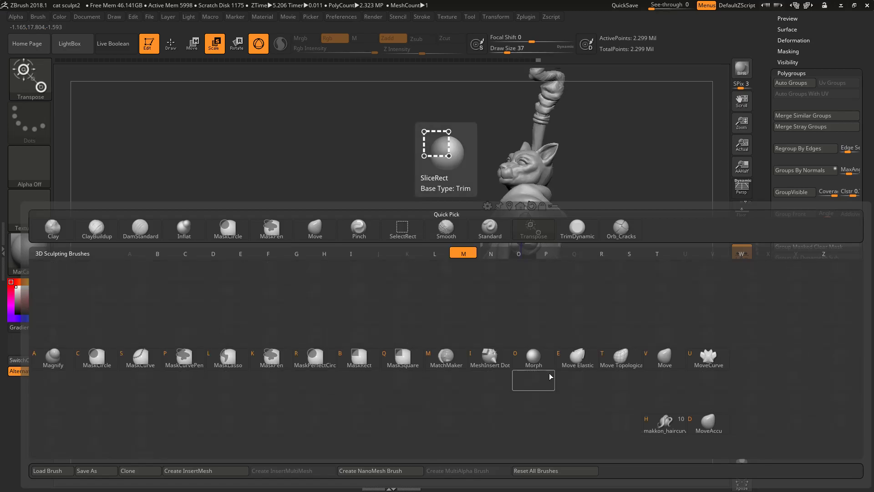
key("space")
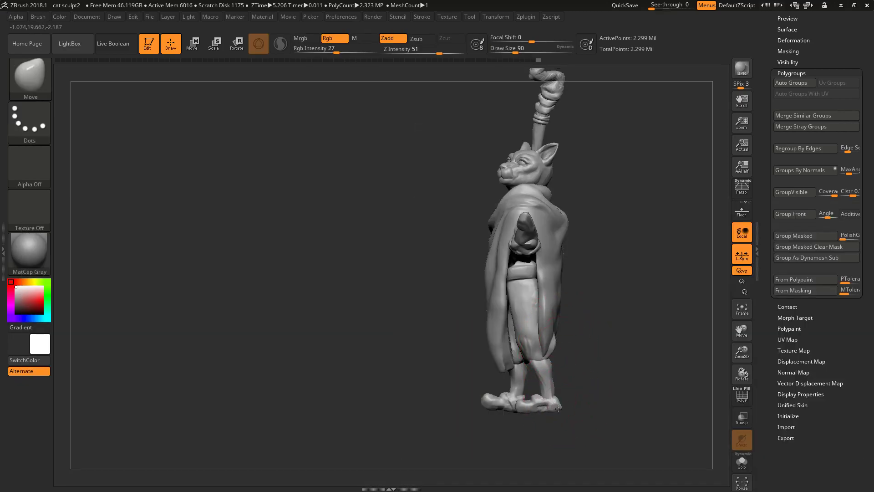
left_click_drag(479, 438, 560, 427)
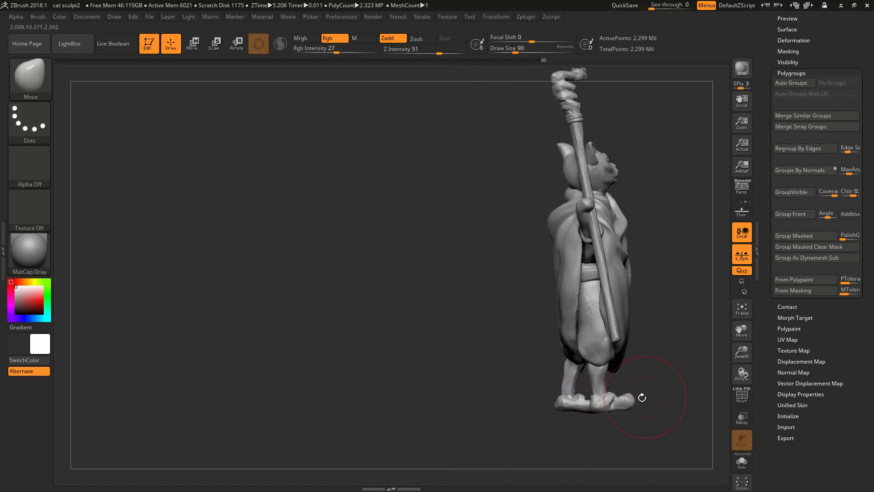
key("space")
left_click_drag(635, 335, 630, 333)
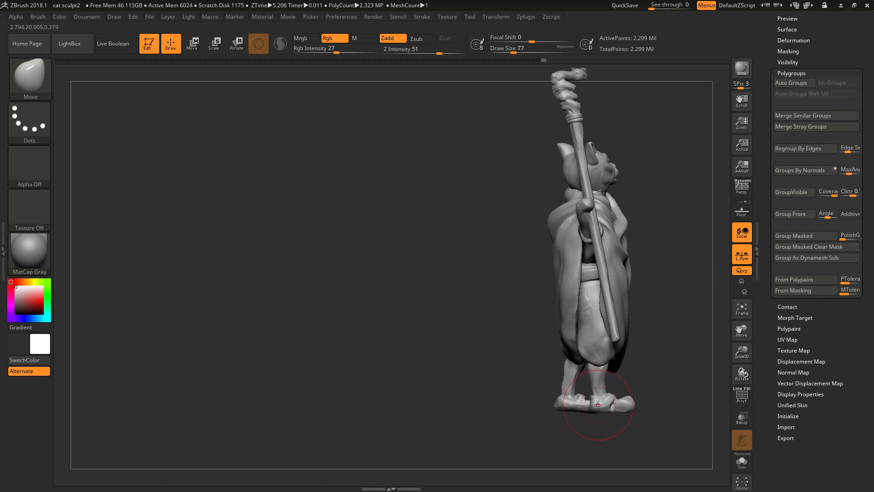
left_click_drag(646, 370, 627, 360, "alt")
- Set the Move brush to focal shift 42 and draw size 108, and adjust the trousers with their polygroup isolated
key("space")
left_click(612, 341)
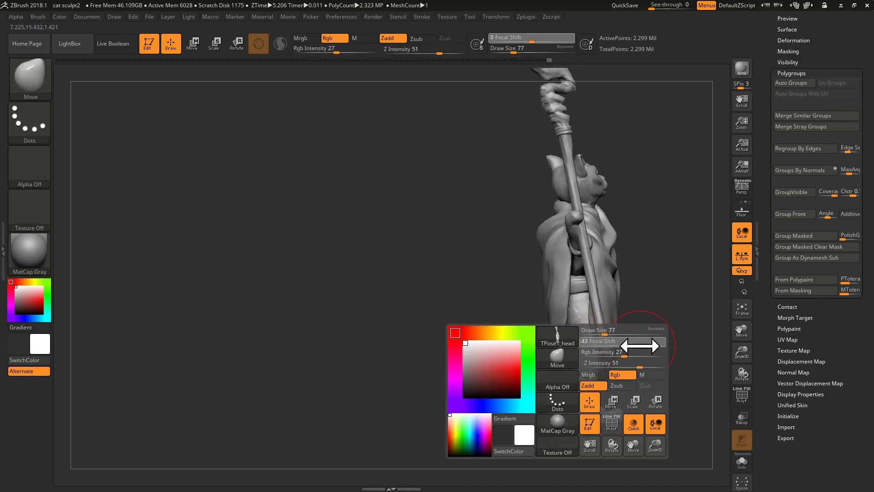
left_click_drag(612, 331, 589, 330)
key("space")
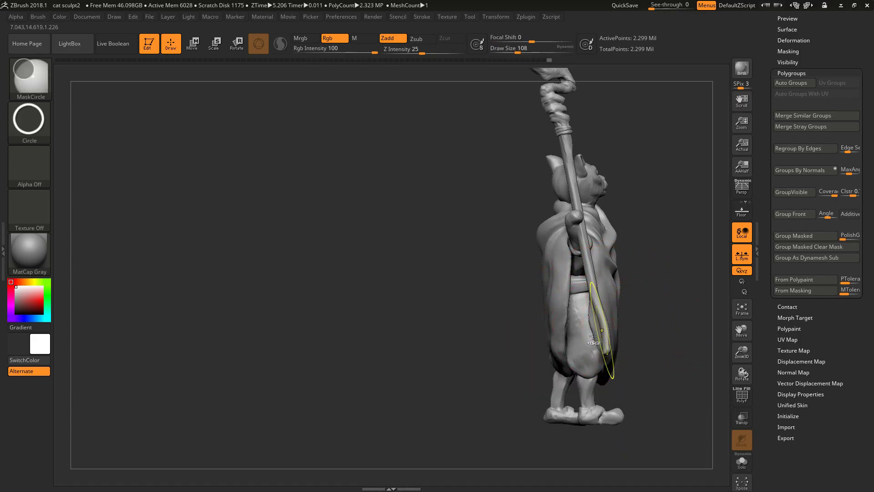
left_click(599, 339, "ctrl+shift")
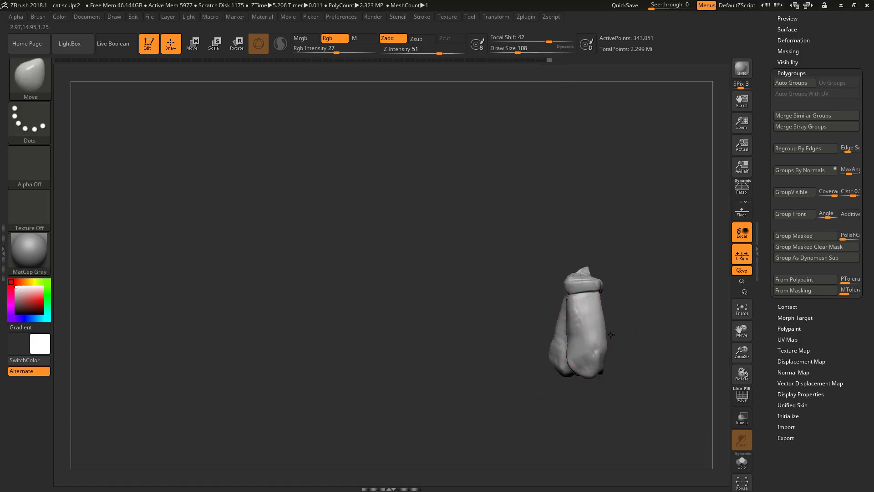
left_click(664, 304, "ctrl+shift")
left_click_drag(664, 305, 567, 370)
mouse_move(582, 342)
left_mouse_down()
mouse_move(551, 355)
mouse_move(545, 334)
mouse_move(572, 222)
mouse_move(591, 339)
left_mouse_up()
left_click_drag(581, 300, 587, 259)
- Set the draw size to 124, isolate the cloak to adjust its shoulder area, and show the whole mesh again
key("s")
left_click_drag(521, 224, 523, 226)
left_click(527, 233, "ctrl+shift")
left_click(582, 223, "ctrl+shift")
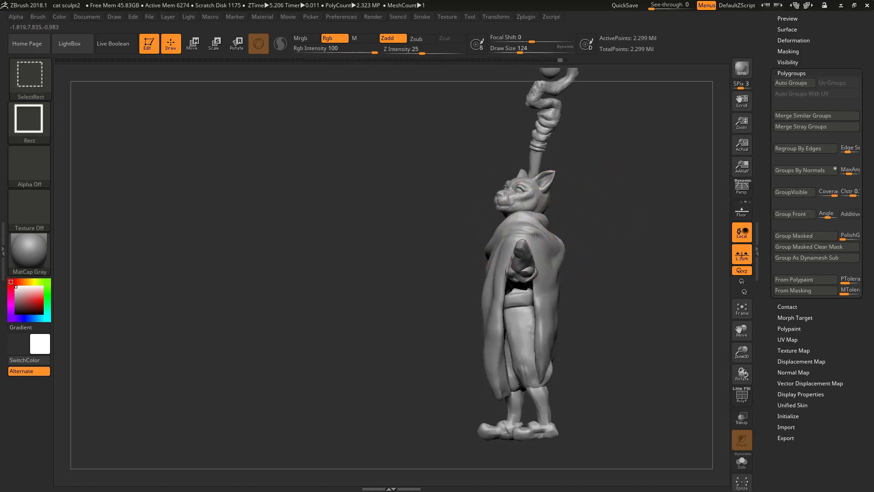
left_click(522, 242, "ctrl+shift")
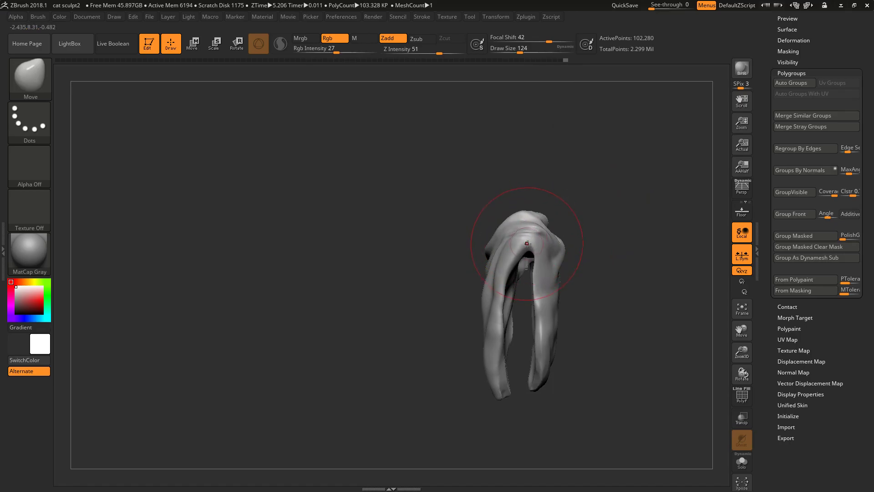
left_click_drag(587, 226, 578, 282)
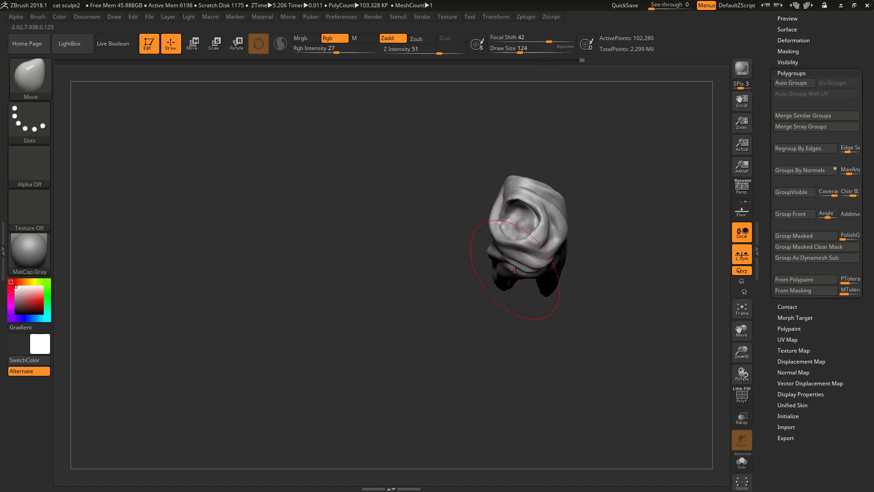
left_click(610, 255, "ctrl+shift")
left_click_drag(644, 269, 635, 196)
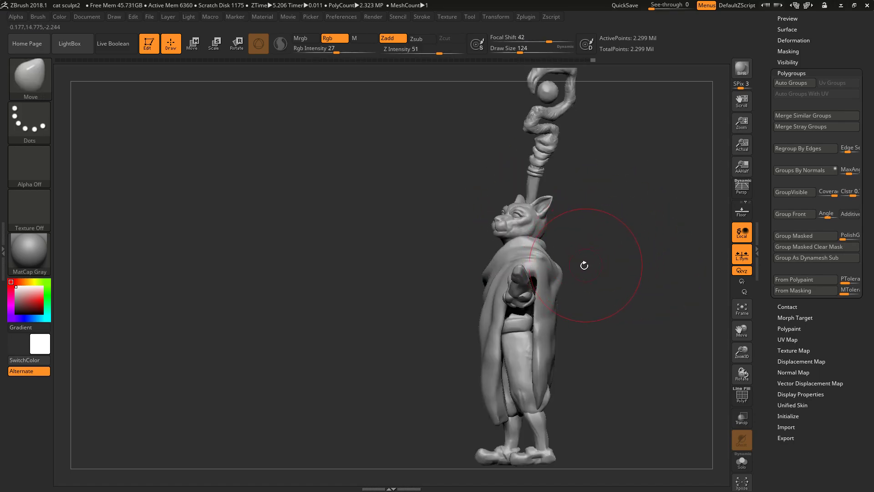
- Mask the whole character except the free arm by isolating the arm's polygroups
left_click(524, 288, "ctrl+shift")
left_click_drag(553, 287, 574, 285)
left_click(508, 296, "ctrl+shift")
left_click(508, 297, "ctrl+shift")
left_click(619, 266, "ctrl+shift")
key("ctrl+z")
left_click(618, 267, "ctrl")
left_click(618, 267, "ctrl+shift")
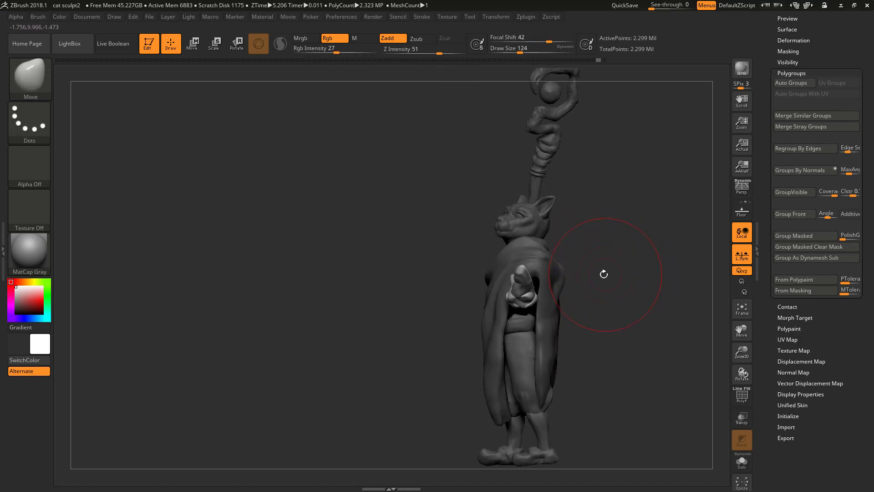
- Rotate the free arm backward with the gizmo and fine-tune its position against the cloak
key("w")
key("e")
left_click_drag(532, 328, 536, 328)
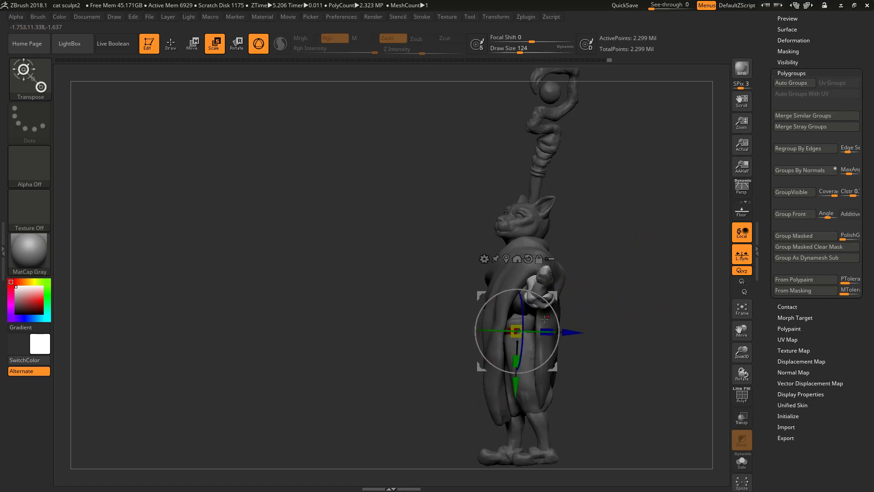
key("w")
left_click_drag(554, 295, 543, 292)
- Switch the masking brush to MaskPen at draw size 59 and paint a mask over the free hand
mouse_move(604, 272)
left_mouse_down()
mouse_move(645, 275)
mouse_move(647, 246)
mouse_move(624, 232)
mouse_move(628, 244)
mouse_move(589, 250)
mouse_move(638, 221)
left_mouse_up()
key("b")
key("c")
key("b")
key("space")
key("ctrl")
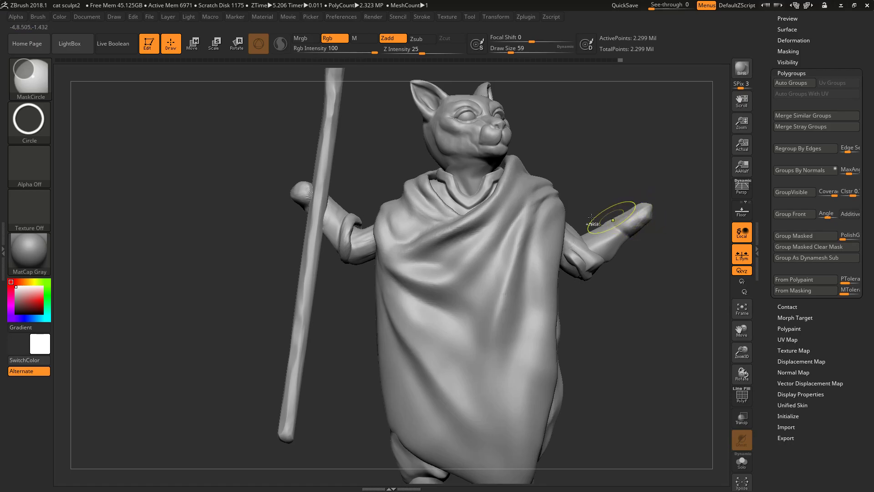
left_click(20, 79)
left_click(84, 86)
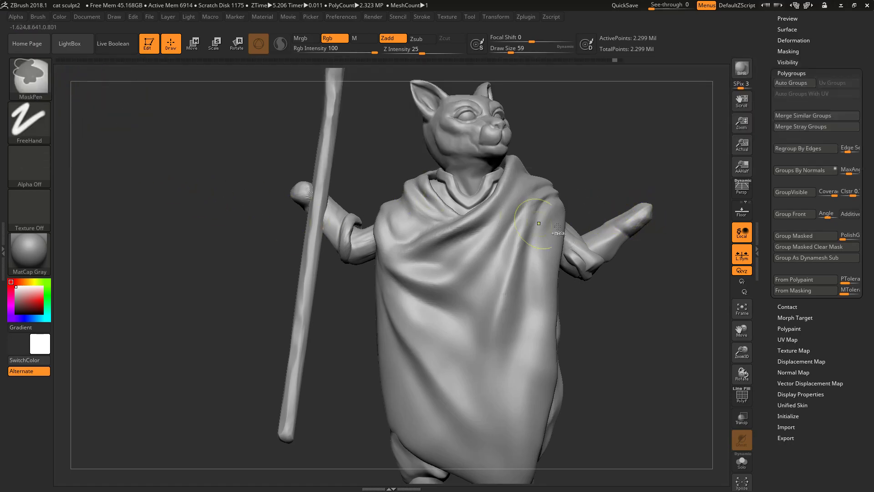
left_click_drag(613, 192, 663, 223)
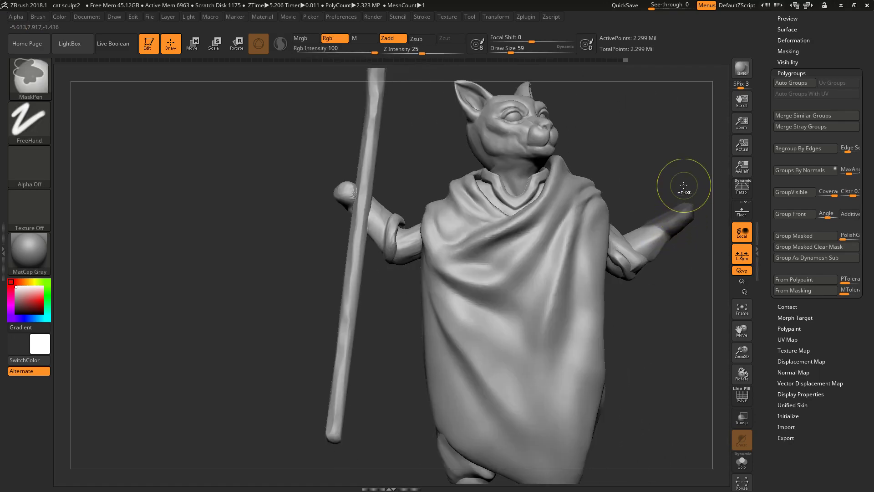
- Invert the mask so only the free hand stays editable, and centre the transform gizmo on its wrist
left_click(684, 186, "ctrl")
key("e")
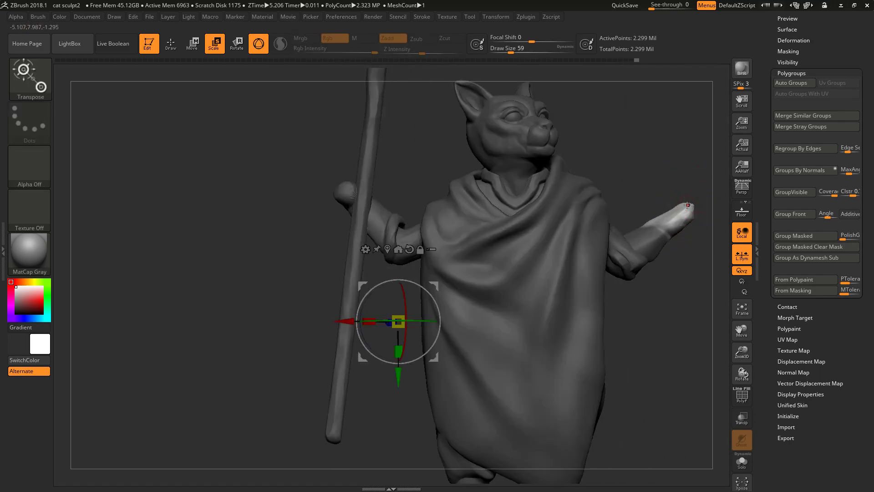
left_click(388, 249)
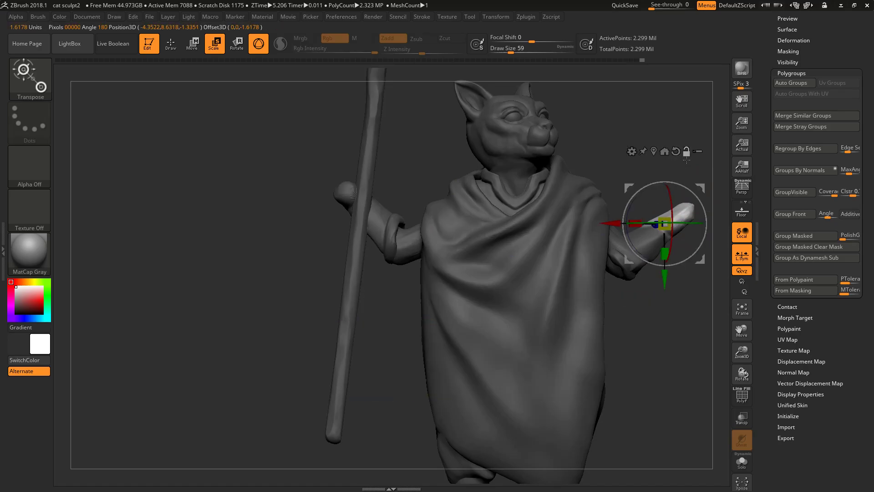
- Rotate the free hand about the wrist with the gizmo and fine-tune its angle against the forearm
left_click_drag(665, 183, 690, 229)
left_click_drag(673, 154, 650, 165, "alt")
key("ctrl+z")
left_click_drag(705, 200, 678, 204)
left_click_drag(626, 224, 663, 199)
left_click_drag(626, 223, 607, 214)
left_click_drag(681, 211, 655, 208, "alt")
right_click_drag(620, 206, 565, 218)
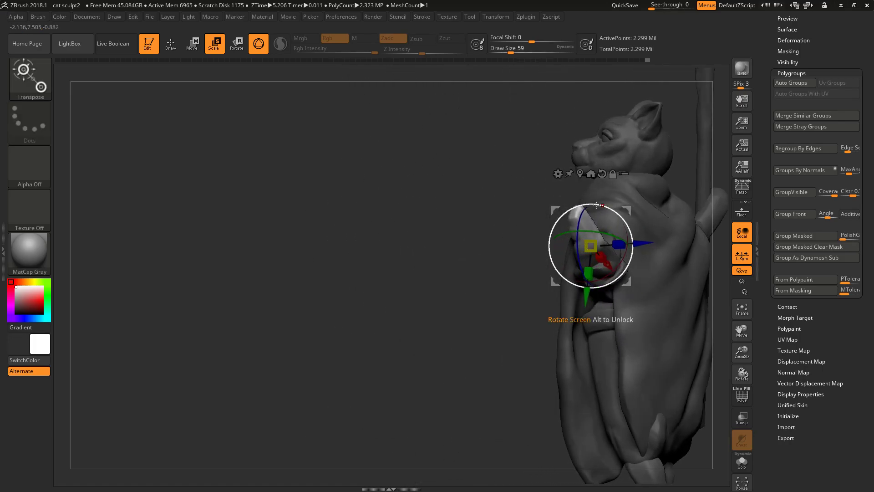
- Return to Draw mode and clear the mask from the posed character
key("q")
left_click(480, 266, "ctrl")
mouse_move(450, 263)
right_mouse_down()
mouse_move(650, 203)
mouse_move(642, 182)
mouse_move(633, 185)
mouse_move(692, 198)
right_mouse_up()
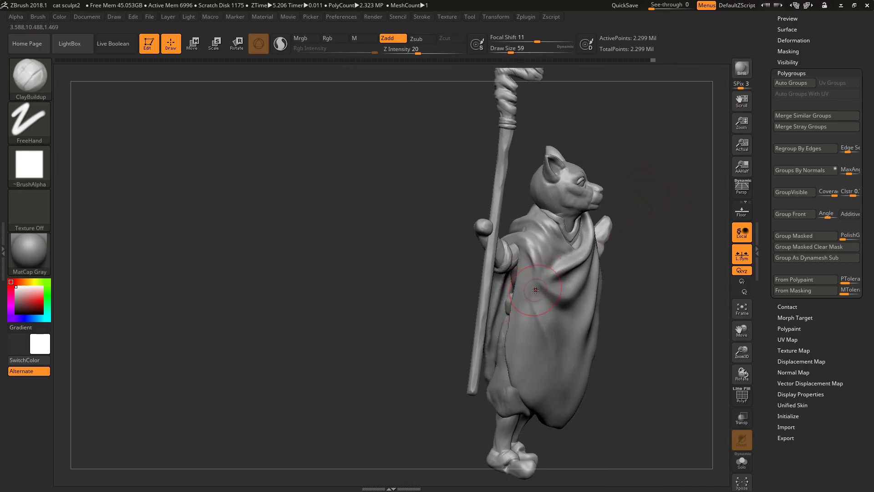
right_click_drag(639, 172, 565, 91, "alt")
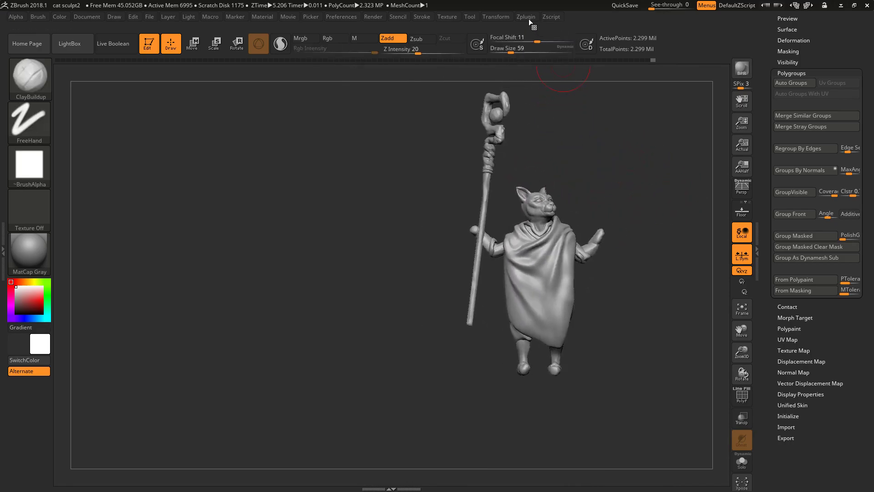
- Transfer the finished pose from the merged TPose mesh back to the original subtools with Transpose Master's TPose|SubT
left_click_drag(855, 42, 807, 153)
key("shift")
left_click(788, 74)
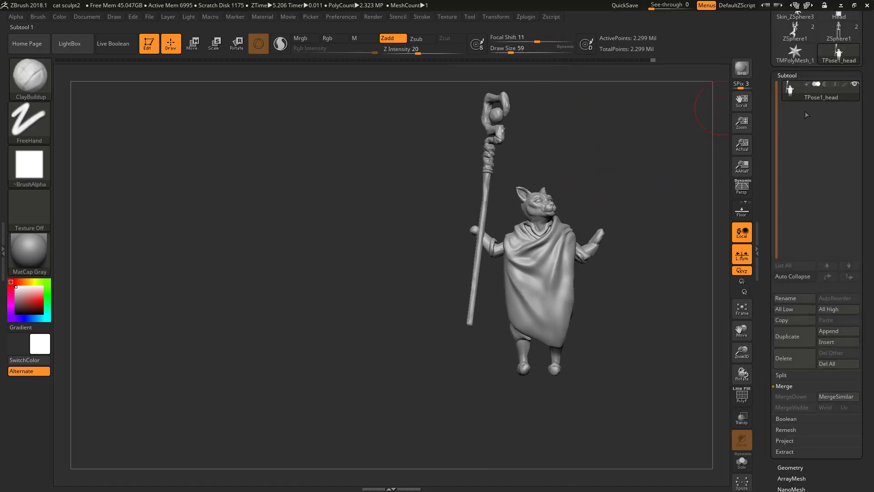
left_click_drag(866, 111, 826, 187)
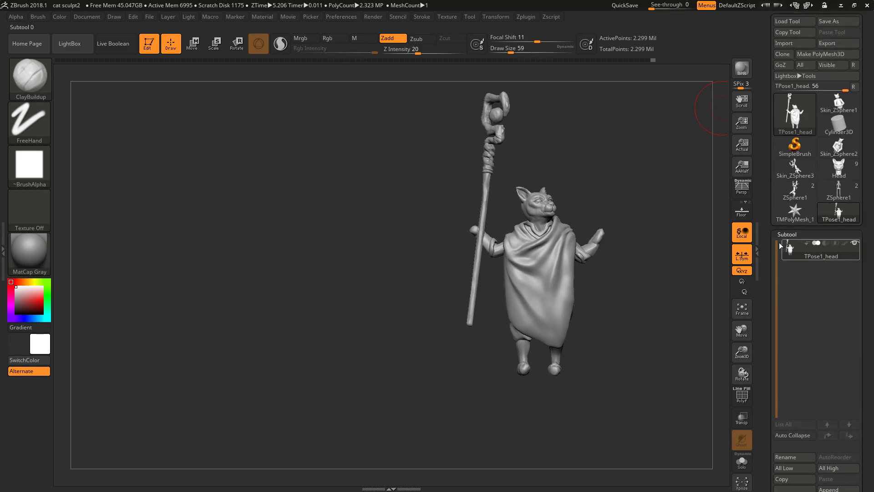
left_click_drag(634, 154, 563, 173, "alt")
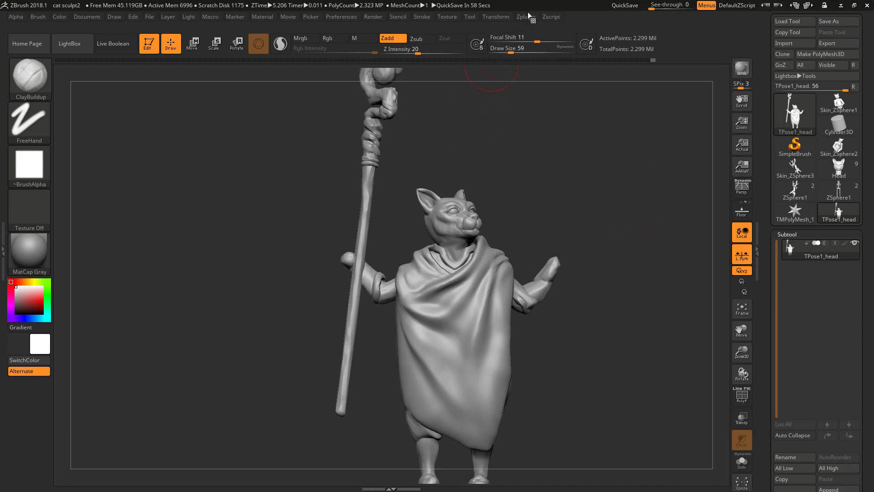
left_click(527, 18)
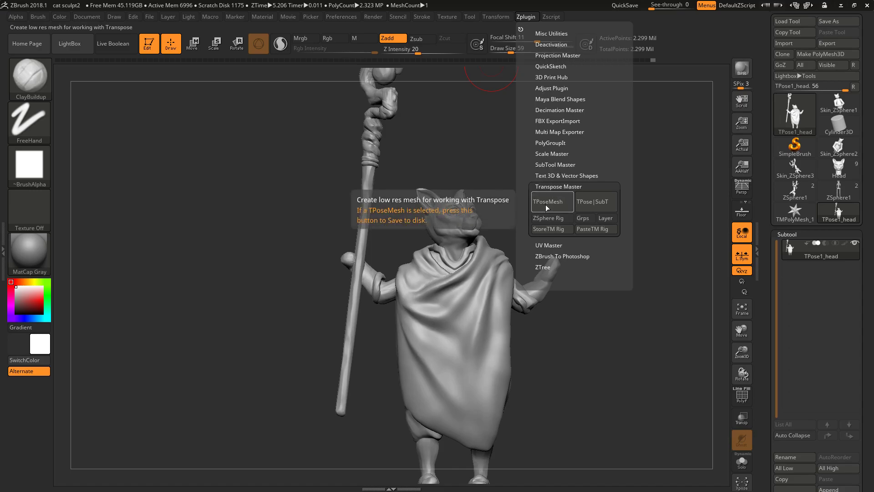
left_click(599, 204)
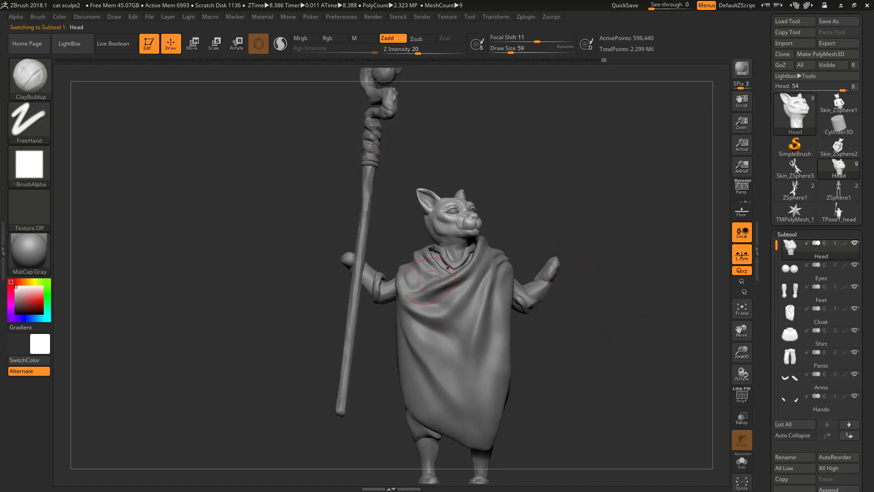
- Select the Cloak subtool and choose the Move brush with a draw size of 251
left_click_drag(399, 226, 426, 260, "alt")
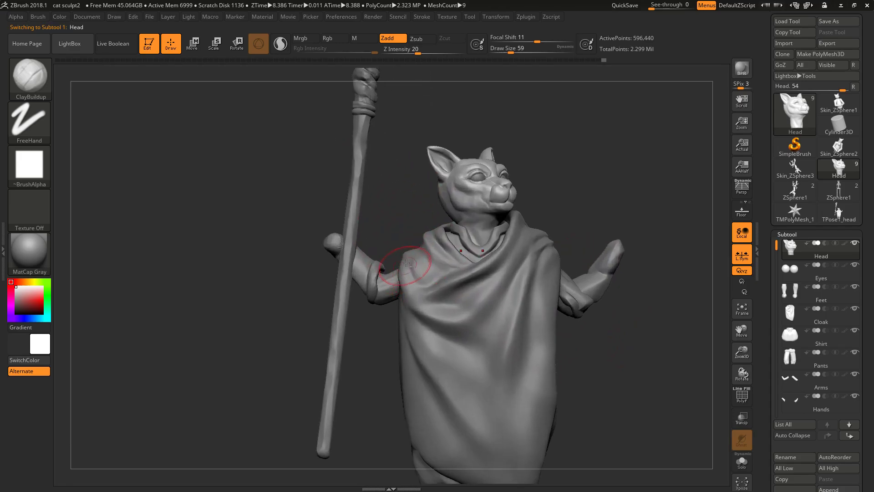
left_click(406, 264, "alt")
left_click_drag(393, 228, 446, 274)
key("b")
key("m")
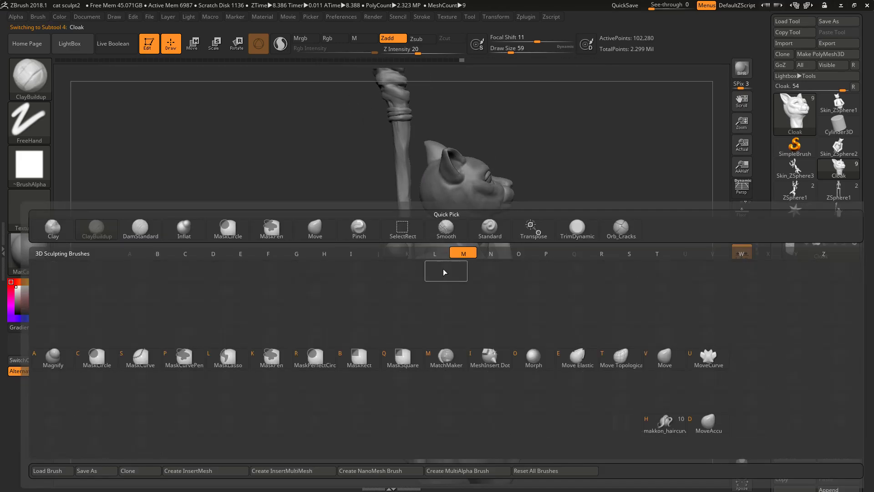
left_click(445, 273)
left_click(429, 288)
key("b")
key("m")
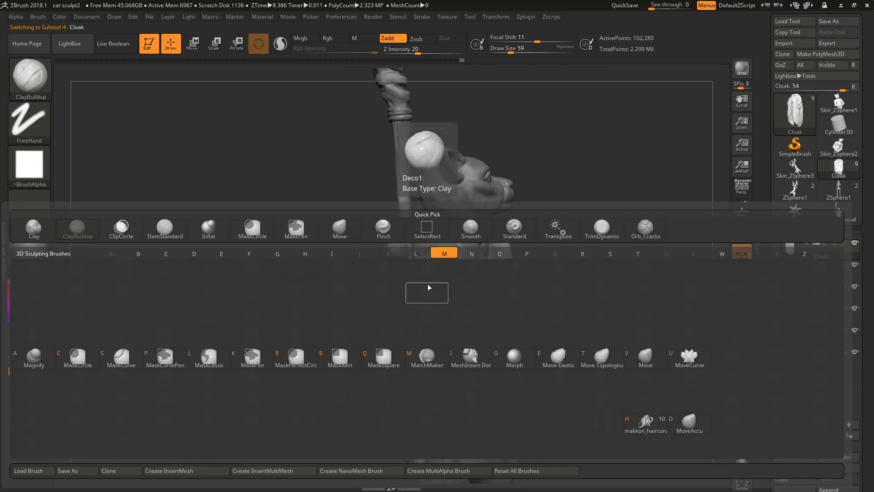
key("v")
key("space")
left_click_drag(439, 276, 451, 275)
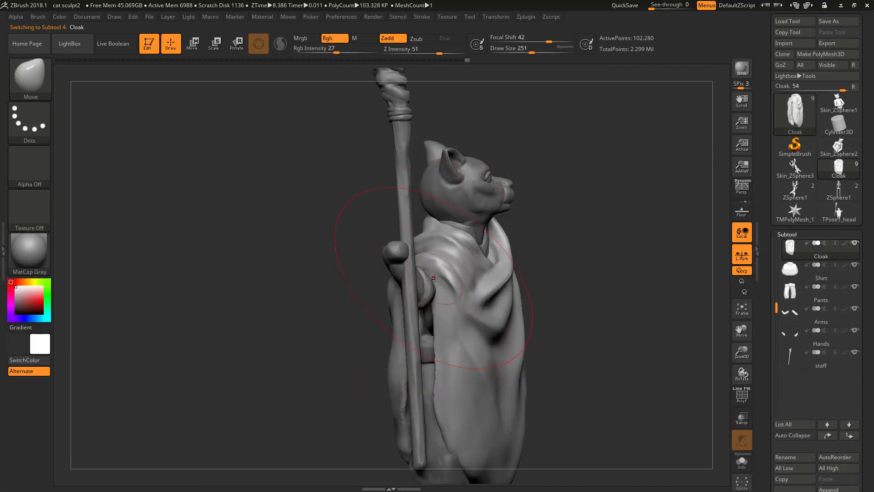
- Reduce the Move brush to draw size 116 and adjust the cloak beneath the staff arm
right_click(440, 321)
right_click_drag(496, 298, 469, 307)
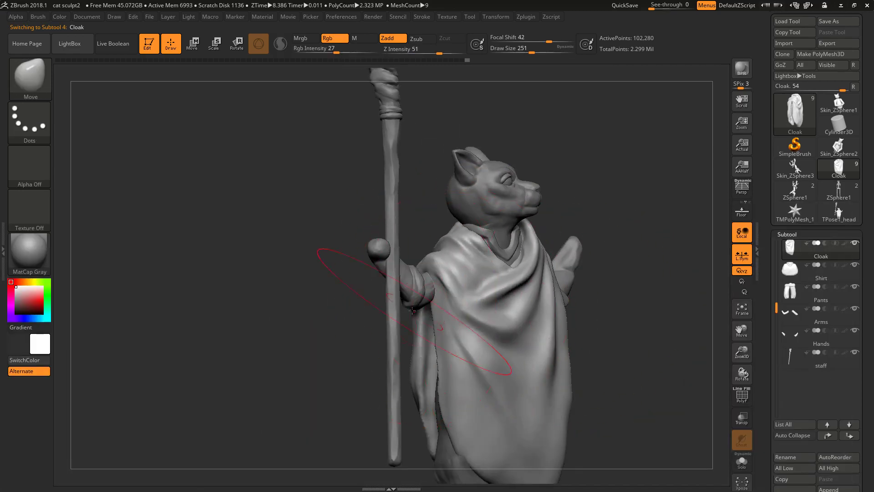
right_click_drag(401, 325, 412, 341)
key("space")
left_click_drag(470, 302, 458, 303)
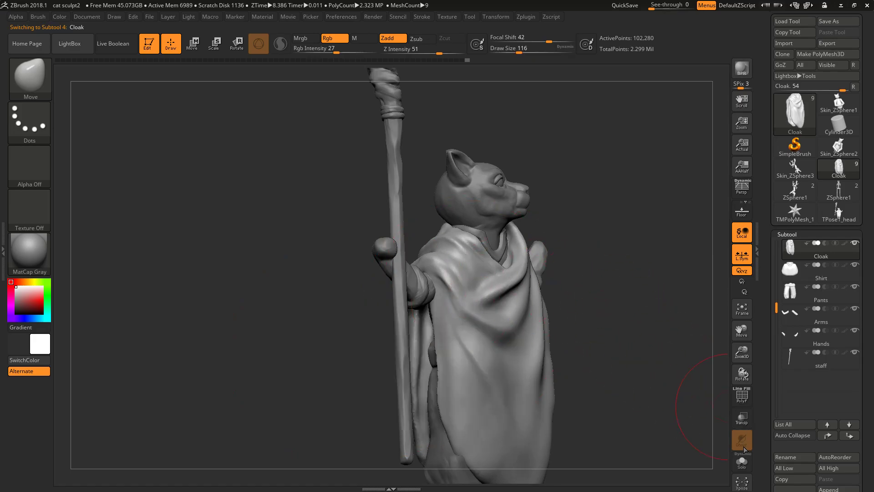
- Isolate the cloak, build up and smooth its arm-opening edges with ClayBuildup at draw size 44, and show all subtools again
left_click(742, 461)
right_click_drag(674, 412, 545, 346)
key("b")
key("c")
key("b")
key("space")
left_click_drag(445, 291, 430, 293)
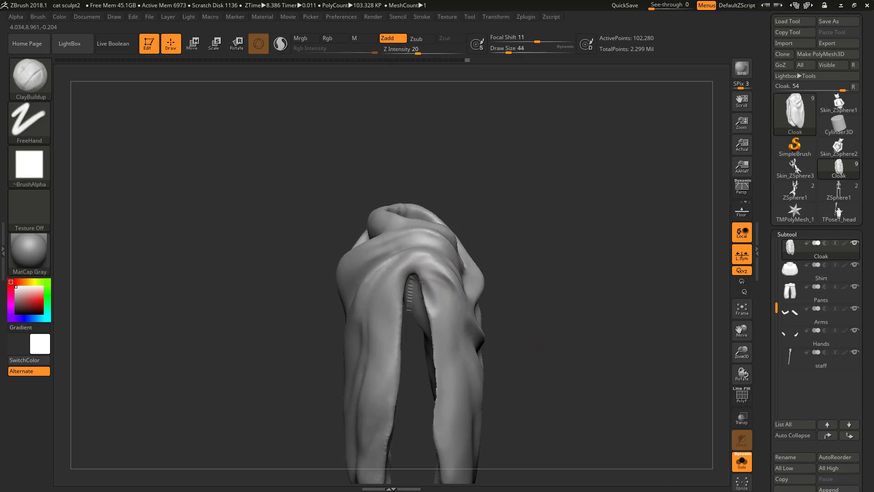
right_click_drag(476, 330, 466, 319)
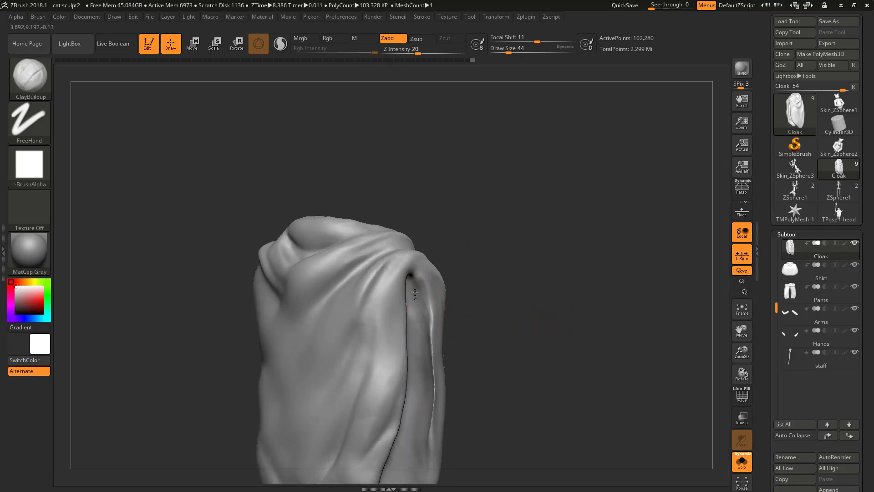
mouse_move(431, 376)
left_mouse_down()
mouse_move(429, 323)
mouse_move(428, 448)
left_mouse_up()
right_click_drag(524, 363, 474, 355)
left_click_drag(434, 351, 434, 376, "shift")
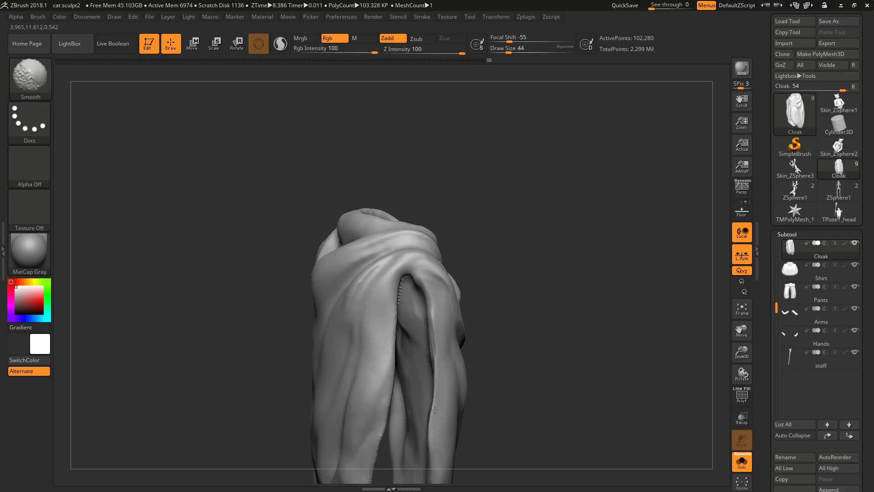
left_click(742, 462)
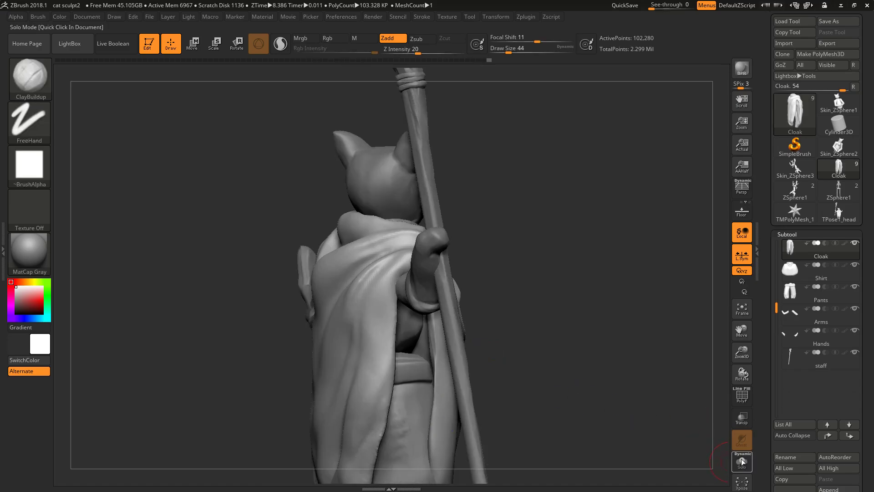
right_click_drag(661, 374, 615, 354)
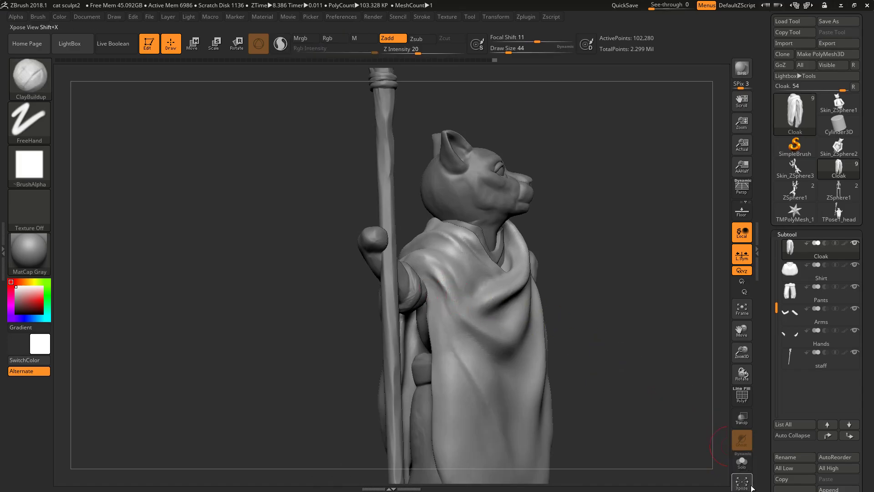
- Isolate the cloak again and reshape the top of its arm opening with the Move brush at draw size 77
left_click(742, 462)
key("b")
key("m")
key("v")
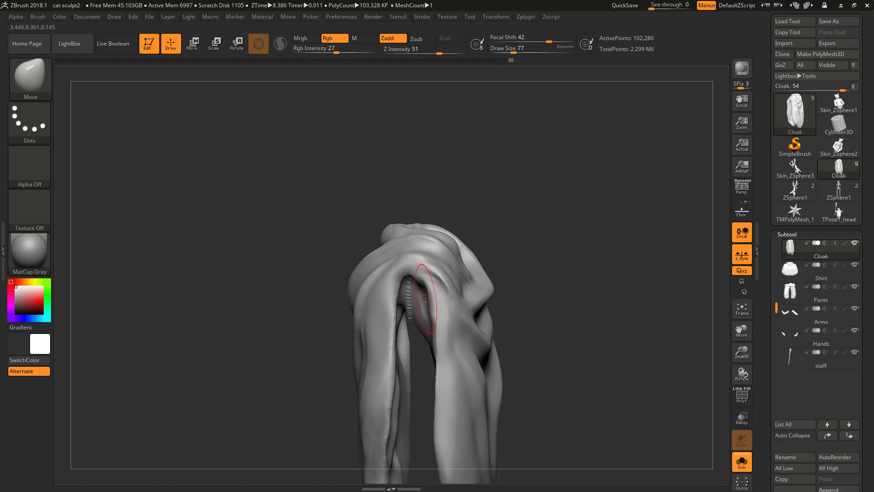
- Fill and smooth the rough surface inside the cloak's arm opening with ClayBuildup at draw size 56, and unhide the other subtools
key("b")
key("c")
key("b")
key("s")
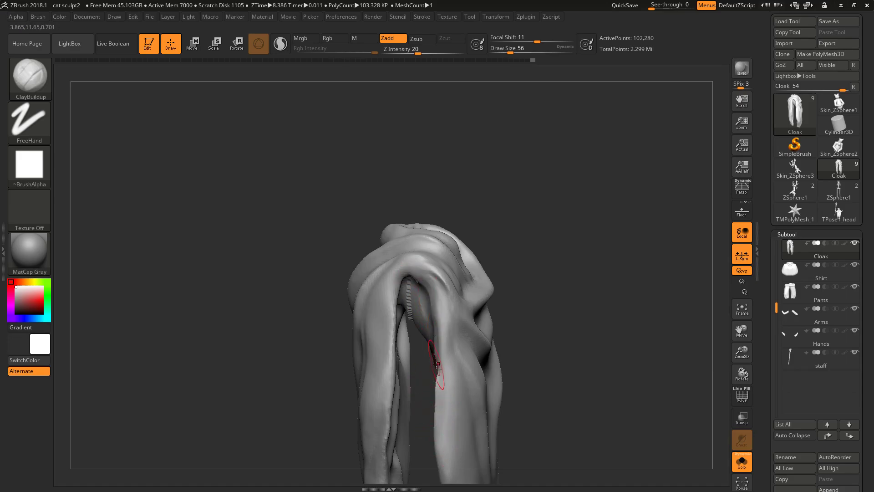
key("shift")
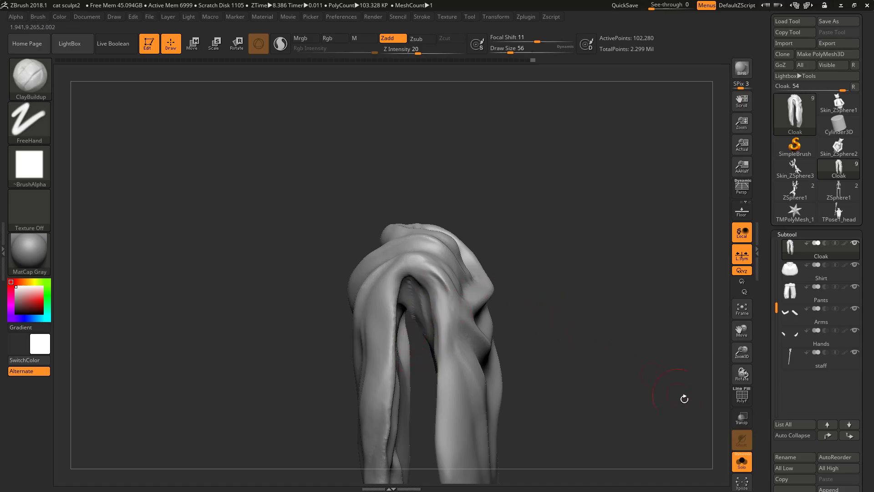
left_click(743, 462)
- Reshape the cloak around the shoulder and neckline with the Move brush at draw size 116
mouse_move(618, 357)
left_mouse_down()
mouse_move(665, 381)
mouse_move(631, 360)
left_mouse_up()
key("b")
key("m")
key("v")
key("space")
mouse_move(416, 288)
left_mouse_down()
mouse_move(425, 287)
mouse_move(415, 279)
left_mouse_up()
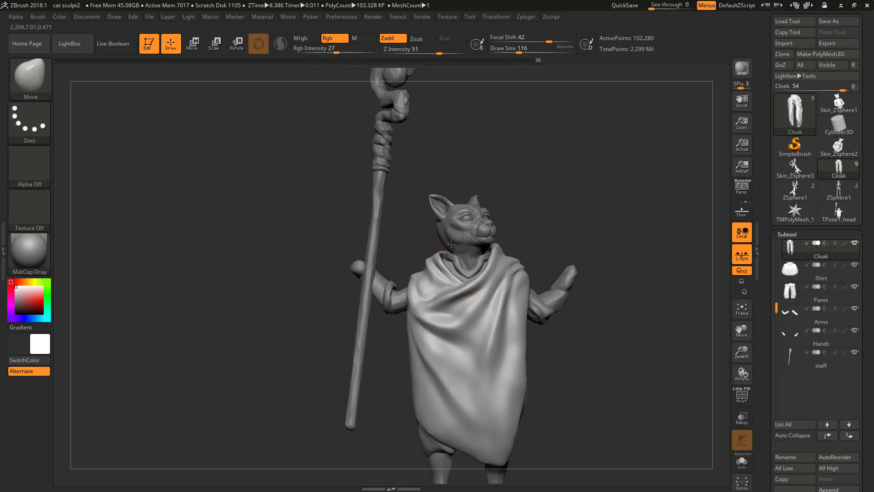
left_click_drag(404, 246, 423, 278, "alt")
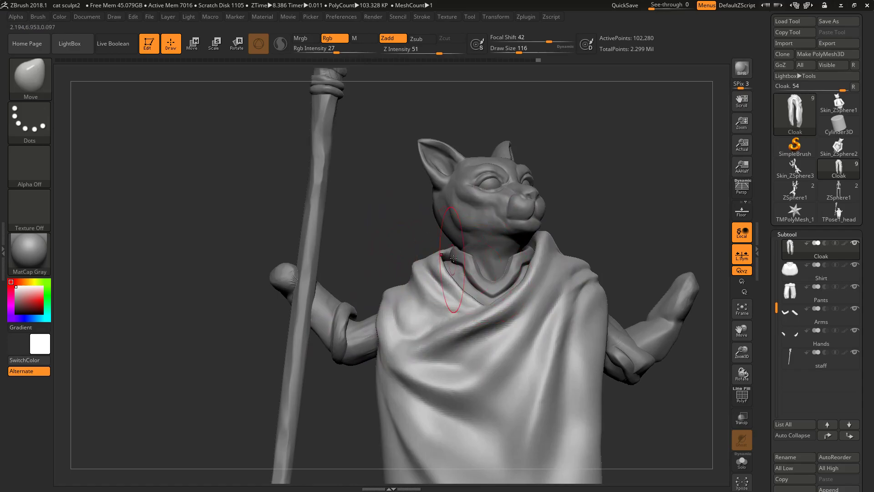
mouse_move(371, 237)
left_mouse_down()
mouse_move(463, 250)
mouse_move(457, 243)
left_mouse_up()
mouse_move(428, 250)
left_mouse_down()
mouse_move(429, 241)
mouse_move(383, 232)
left_mouse_up()
left_click_drag(480, 233, 389, 250)
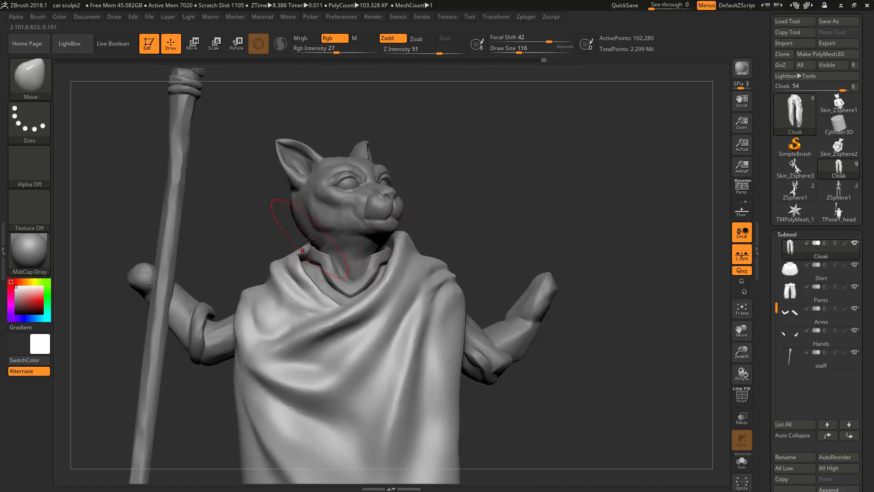
mouse_move(560, 215)
left_mouse_down("alt")
mouse_move(562, 207)
mouse_move(588, 208)
left_mouse_up("alt")
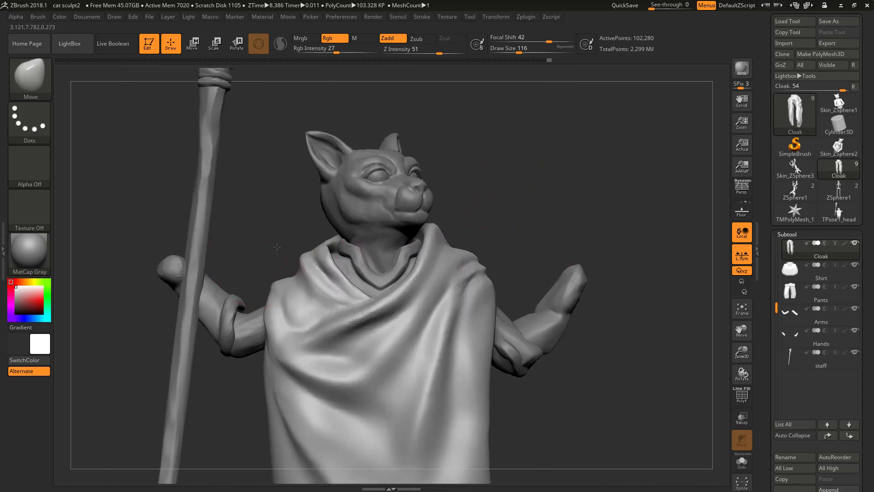
left_click_drag(269, 250, 358, 216, "alt")
- Select the Hands subtool and pull the staff arm's rolled cuff around the elbow with the Move brush at draw size 197
left_click(310, 285, "alt")
left_click_drag(324, 275, 335, 270)
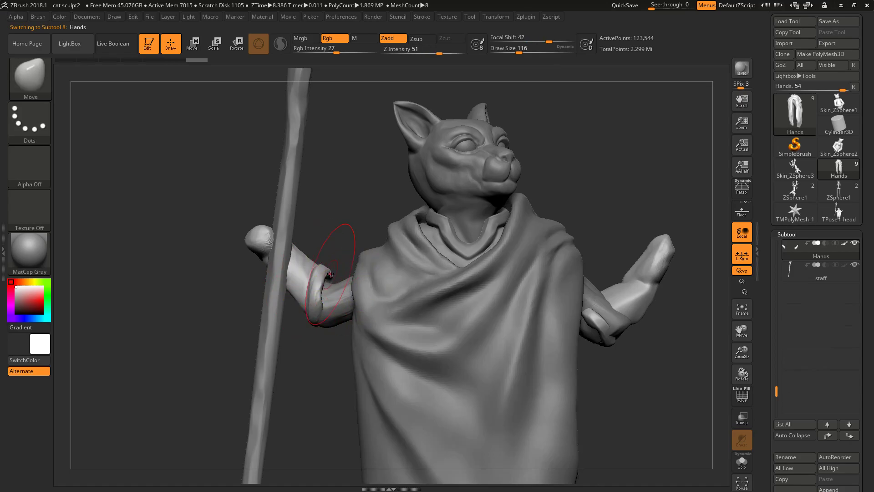
key("space")
left_click(337, 273)
left_click_drag(328, 308, 318, 325)
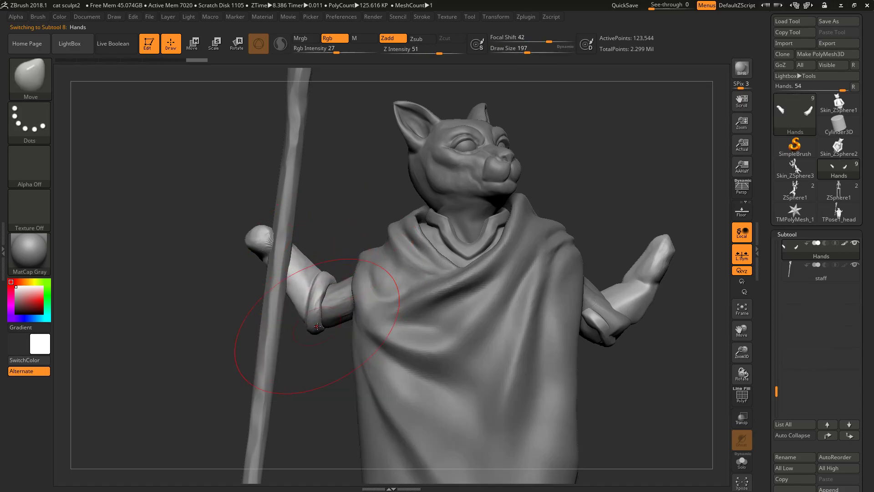
- Switch to the Arms subtool, set the draw size to 104 and refine the staff-side upper arm
left_click(342, 295, "alt")
key("space")
left_click(348, 289)
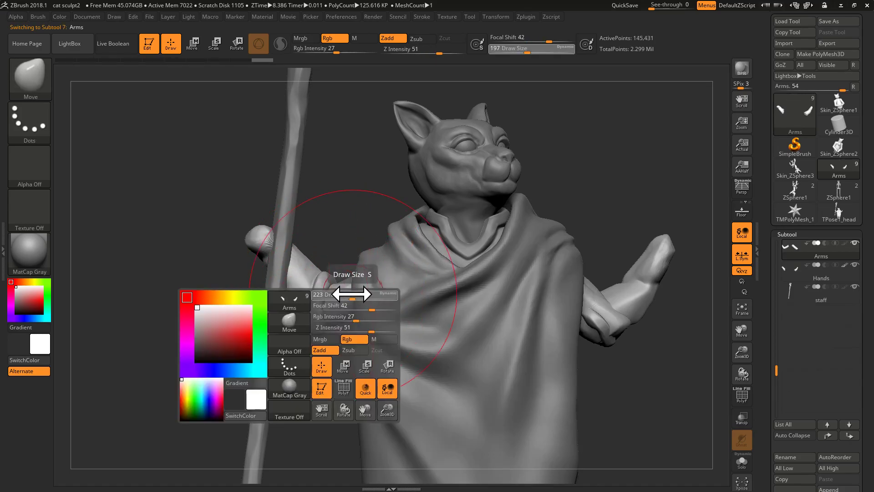
left_click_drag(348, 296, 342, 294, "shift")
left_click_drag(351, 250, 469, 229)
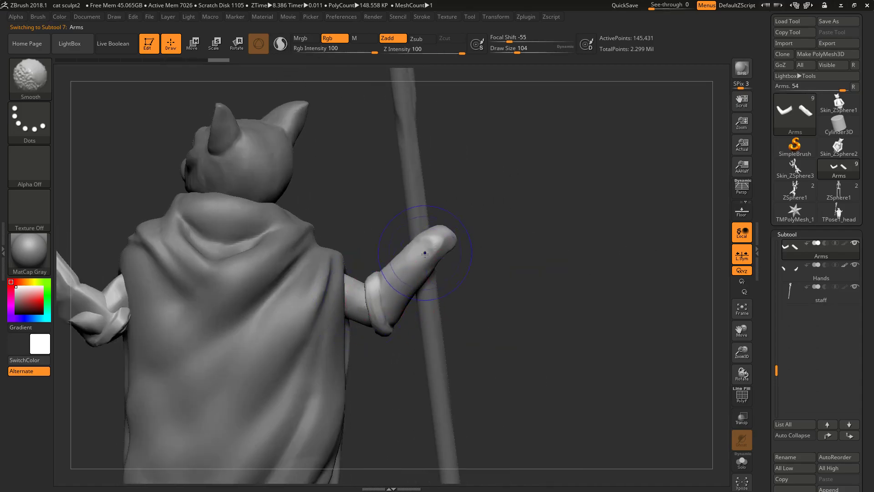
- Select the Hands subtool and smooth the forearms of the staff arm and the free arm
left_click(389, 320, "alt")
left_click_drag(401, 277, 424, 249, "shift")
left_click_drag(351, 204, 580, 195, "alt")
left_click_drag(267, 270, 279, 292, "shift")
left_click_drag(205, 287, 360, 284)
left_click_drag(289, 277, 248, 285, "shift")
mouse_move(340, 242)
left_mouse_down()
mouse_move(353, 290)
mouse_move(370, 289)
mouse_move(361, 291)
left_mouse_up()
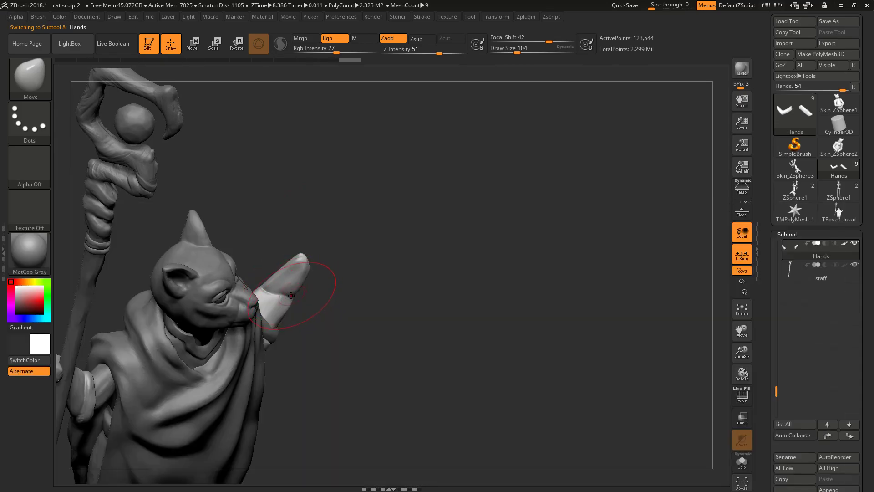
- Reshape the free hand near the wrist with the Move brush at draw size 68
key("space")
left_click_drag(292, 296, 287, 296)
mouse_move(348, 292)
left_mouse_down()
mouse_move(364, 283)
mouse_move(341, 310)
left_mouse_up()
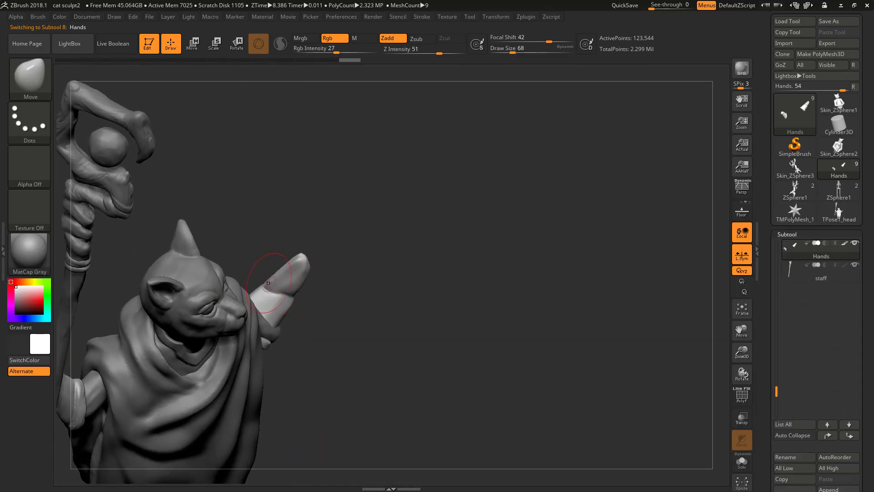
mouse_move(335, 271)
left_mouse_down()
mouse_move(336, 256)
mouse_move(312, 266)
mouse_move(324, 271)
mouse_move(305, 248)
mouse_move(319, 234)
mouse_move(315, 246)
mouse_move(360, 249)
left_mouse_up()
key("ctrl")
key("space")
key("ctrl")
key("space")
- Carve a crease into the free hand with the DamStandard brush and smooth the surface
key("b")
key("d")
key("s")
key("space")
mouse_move(308, 263)
left_mouse_down()
mouse_move(307, 253)
mouse_move(319, 257)
left_mouse_up()
left_click_drag(345, 251, 383, 255)
left_click_drag(306, 259, 304, 276, "shift")
mouse_move(361, 257)
left_mouse_down()
mouse_move(341, 264)
mouse_move(348, 289)
mouse_move(301, 268)
left_mouse_up()
- Pull the free hand's thumb area into shape with the Move brush at draw size 59
key("b")
key("m")
key("v")
key("space")
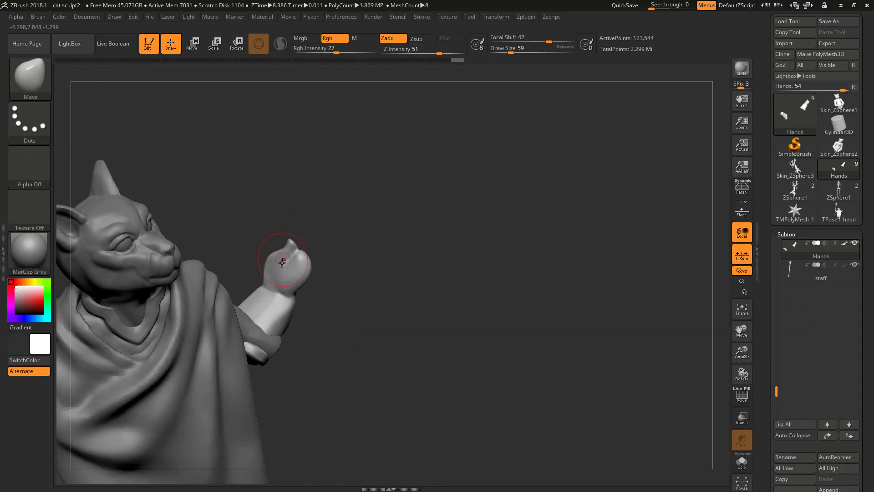
- Select the DamStandard brush and DynaMesh the Hands subtool at resolution 128
key("b")
key("d")
key("s")
mouse_move(300, 209)
left_mouse_down()
mouse_move(337, 267)
mouse_move(279, 255)
mouse_move(267, 236)
mouse_move(303, 159)
mouse_move(336, 231)
mouse_move(363, 224)
left_mouse_up()
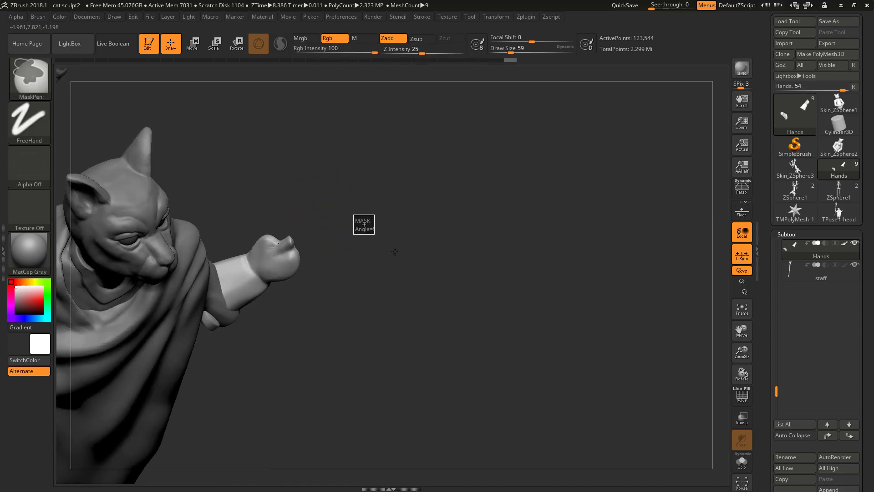
left_click_drag(426, 279, 497, 294, "alt")
left_click_drag(862, 400, 841, 323)
left_click(809, 330)
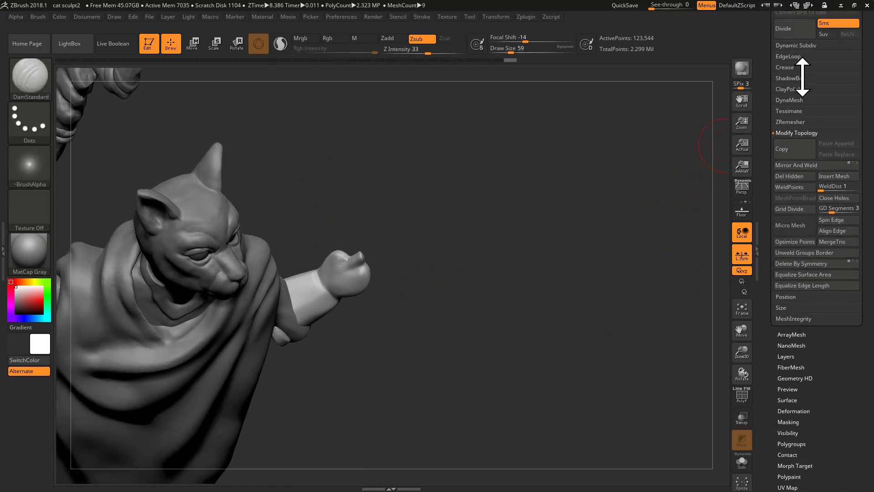
key("shift")
left_click(795, 99)
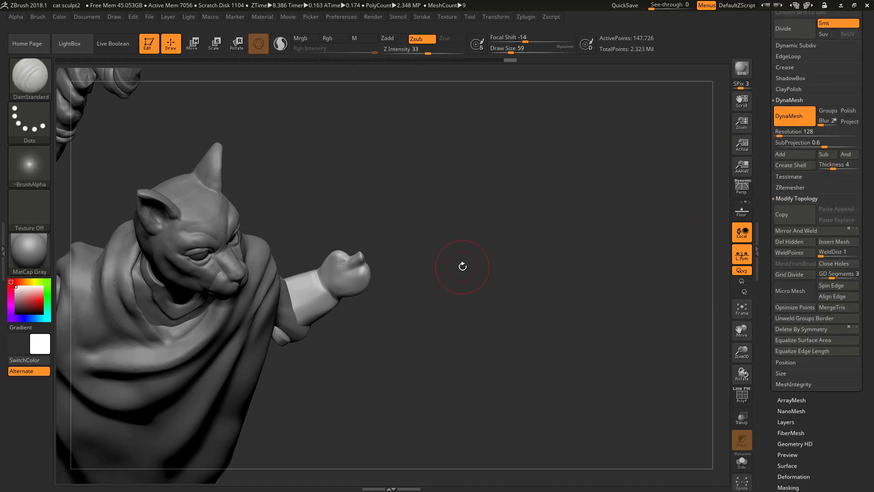
- Carve creases around the thumb and palm of the free hand with the DamStandard brush at draw size 59
left_click_drag(457, 263, 410, 275)
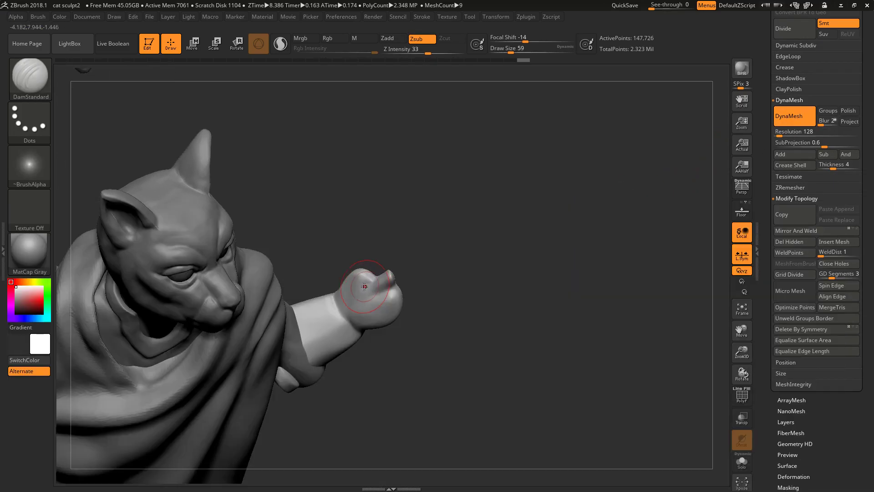
left_click_drag(399, 246, 368, 290)
mouse_move(401, 255)
left_mouse_down()
mouse_move(376, 268)
mouse_move(376, 289)
left_mouse_up()
left_click_drag(359, 259, 360, 278)
mouse_move(417, 287)
left_mouse_down()
mouse_move(428, 228)
mouse_move(439, 199)
mouse_move(444, 205)
left_mouse_up()
- Reshape the free hand and wrist with the Move brush, raising the draw size to 80
key("b")
key("m")
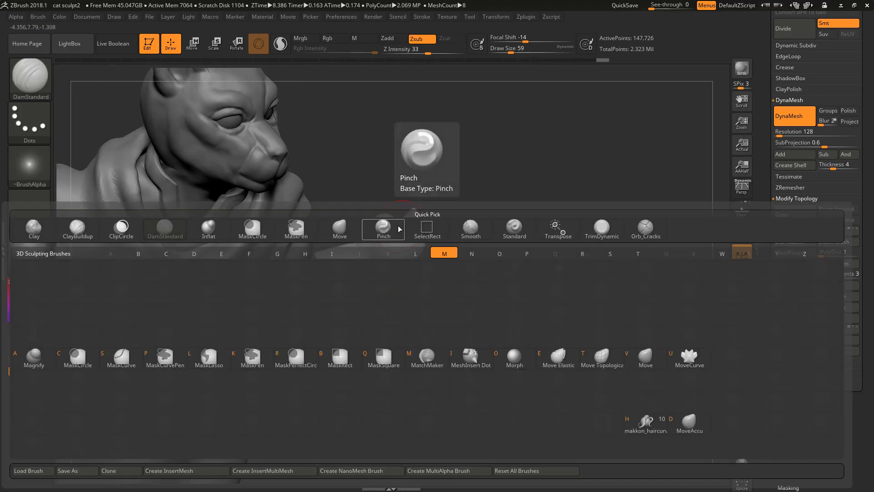
key("v")
left_click_drag(393, 216, 394, 218)
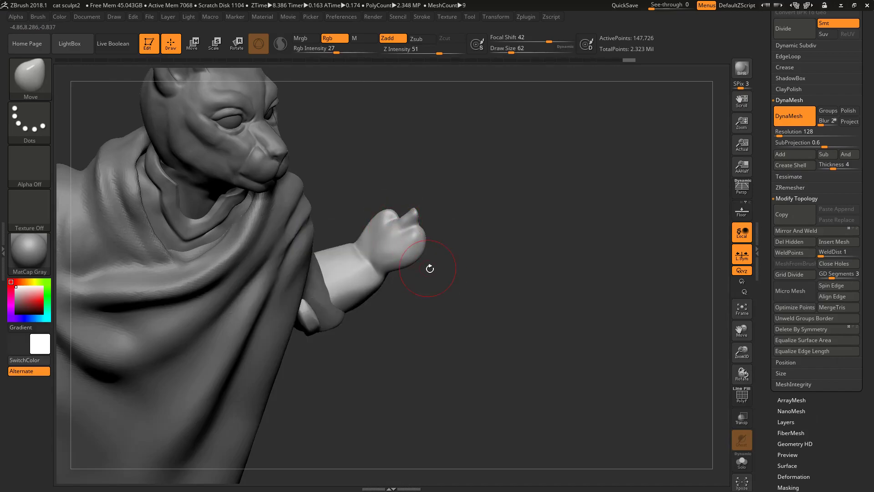
left_click_drag(425, 265, 401, 259)
key("s")
left_click(406, 250)
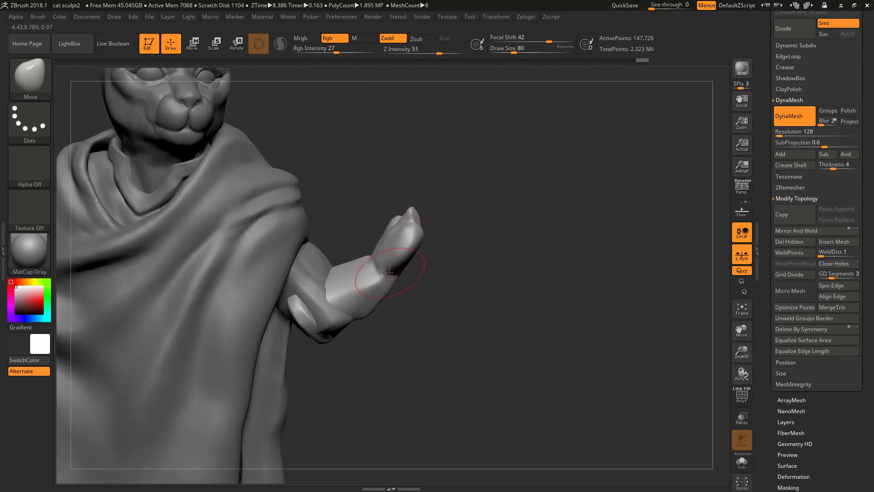
left_click_drag(430, 285, 447, 286)
- Build up the free hand's surface with ClayBuildup at draw size 51, then its finger details at draw size 14
key("b")
key("c")
key("b")
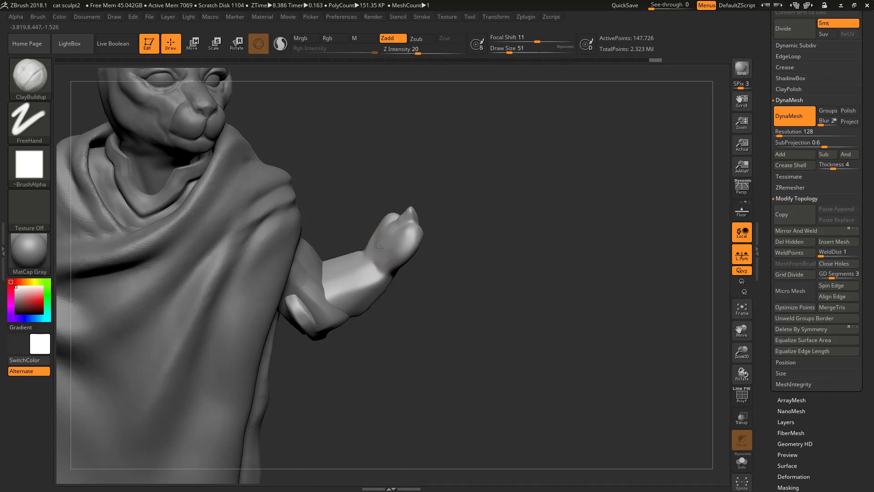
left_click_drag(379, 242, 381, 252)
mouse_move(378, 209)
left_mouse_down()
mouse_move(378, 247)
mouse_move(389, 229)
mouse_move(403, 237)
left_mouse_up()
key("space")
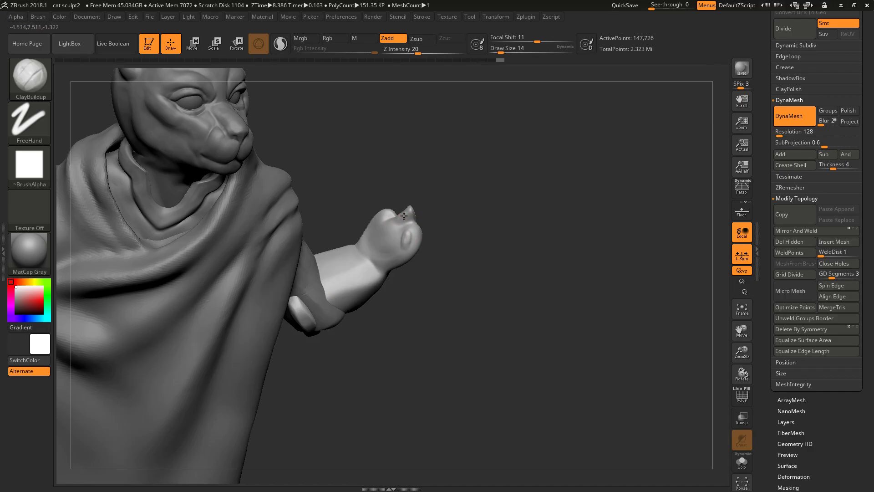
key("space")
mouse_move(402, 236)
left_mouse_down()
mouse_move(414, 249)
mouse_move(414, 241)
left_mouse_up()
- Carve the free arm's wrist crease with DamStandard at draw size 56, redoing a bad stroke and smoothing the area
key("b")
key("d")
key("s")
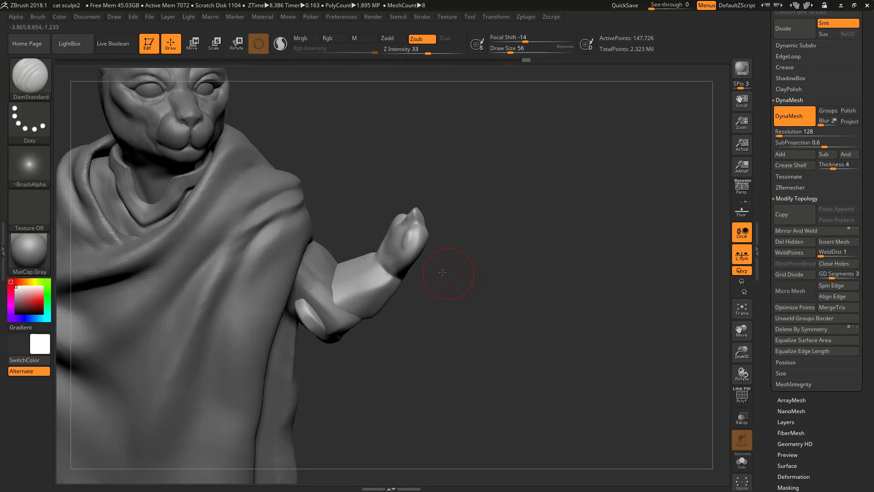
left_click_drag(449, 274, 375, 262)
mouse_move(439, 261)
left_mouse_down()
mouse_move(392, 262)
mouse_move(397, 273)
left_mouse_up()
key("ctrl+z")
mouse_move(343, 284)
left_mouse_down()
mouse_move(331, 300)
mouse_move(449, 292)
left_mouse_up()
left_click_drag(377, 281, 387, 279, "shift")
- Build up the free forearm below the wrist with ClayBuildup at draw size 56
left_click_drag(419, 262, 385, 287)
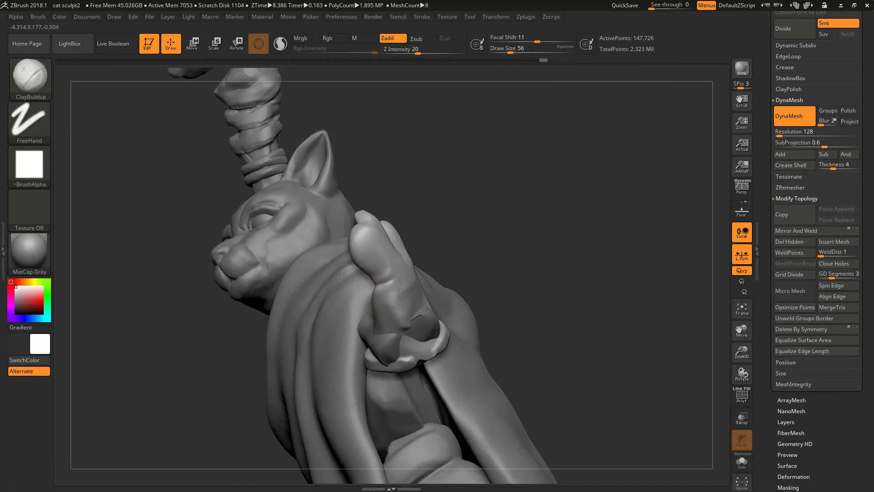
mouse_move(437, 268)
left_mouse_down()
mouse_move(496, 248)
mouse_move(509, 253)
left_mouse_up()
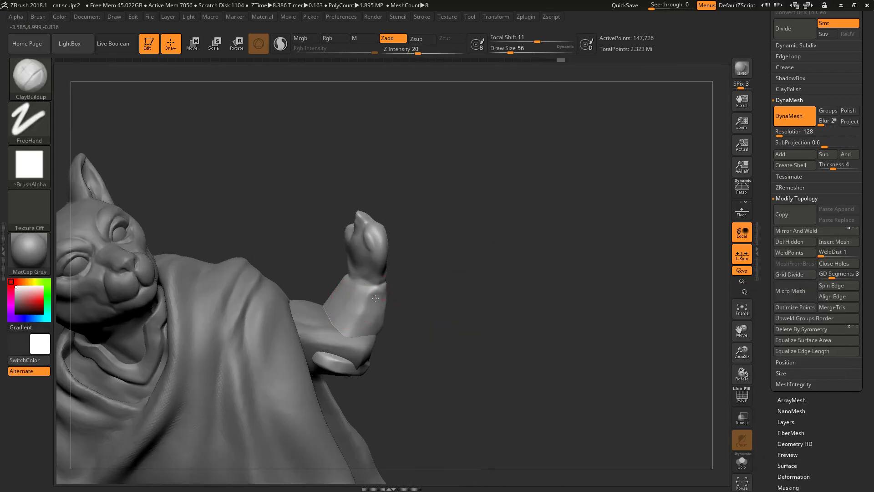
mouse_move(362, 325)
left_mouse_down()
mouse_move(390, 302)
mouse_move(380, 314)
left_mouse_up()
left_click_drag(439, 285, 391, 296)
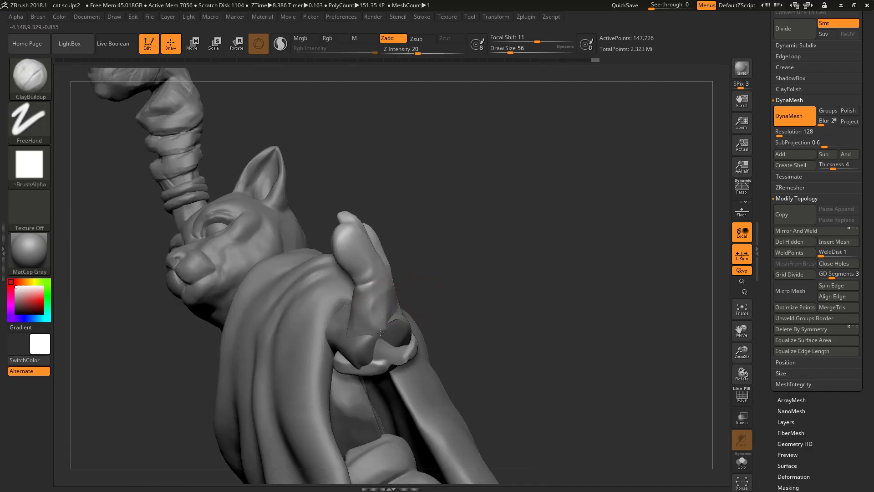
key("shift")
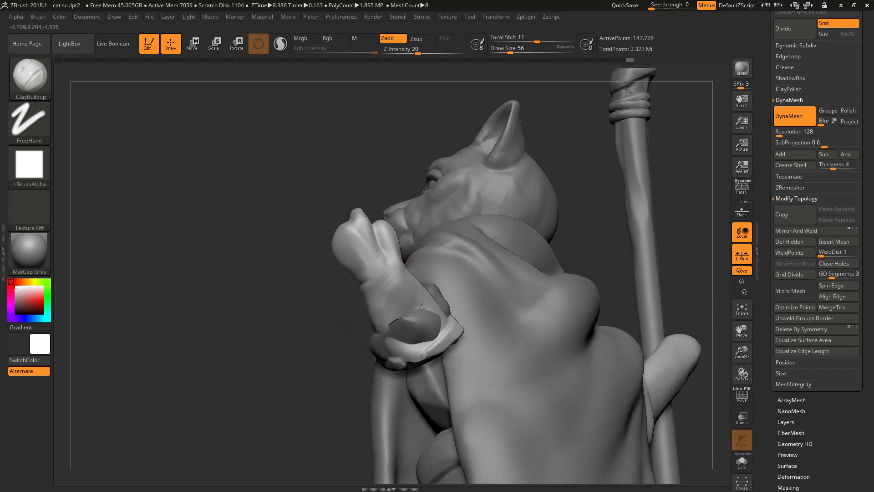
- Refine the back of the free hand and forearm with ClayBuildup and smooth the transition at the wrist
right_click_drag(423, 301, 374, 266)
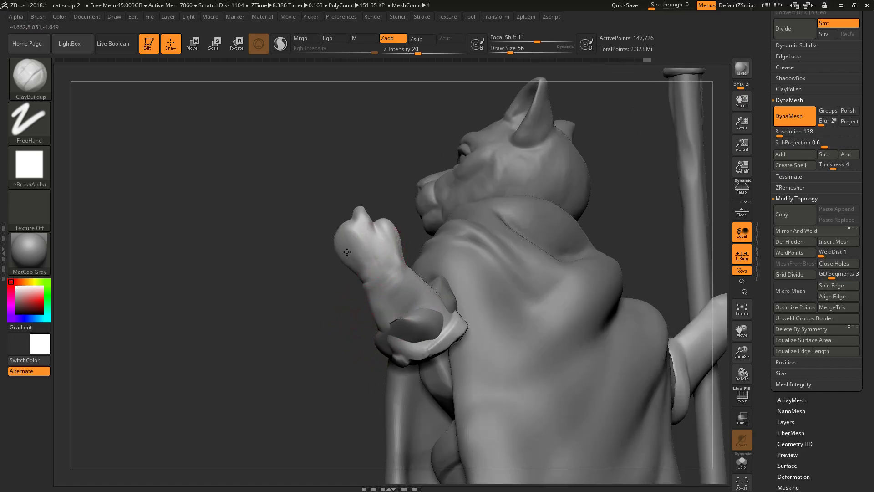
key("shift")
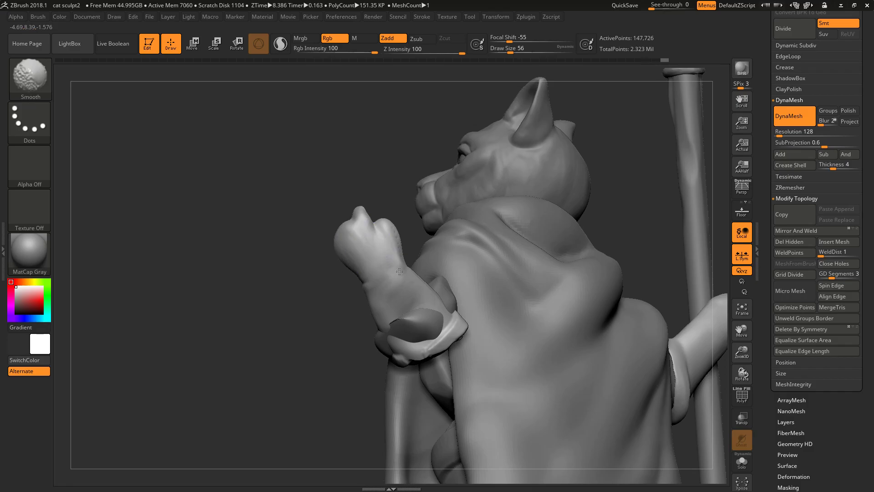
left_click_drag(396, 273, 399, 279, "shift")
left_click_drag(392, 325, 396, 309, "shift")
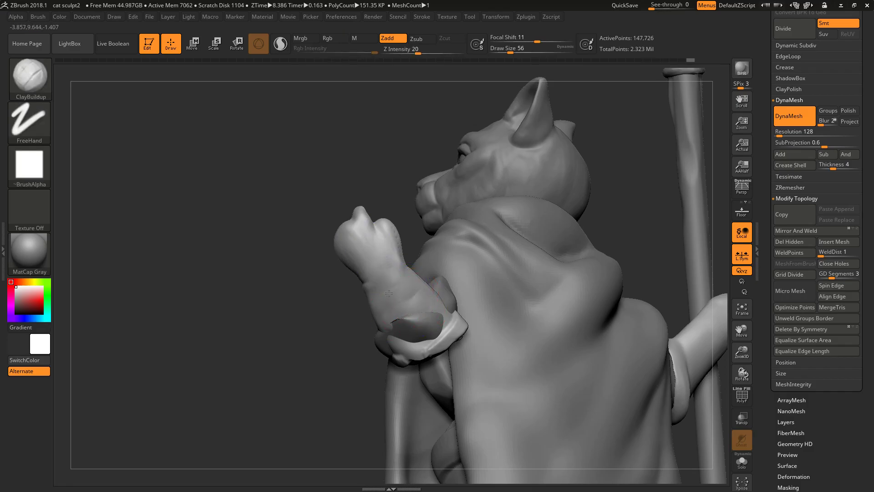
key("shift")
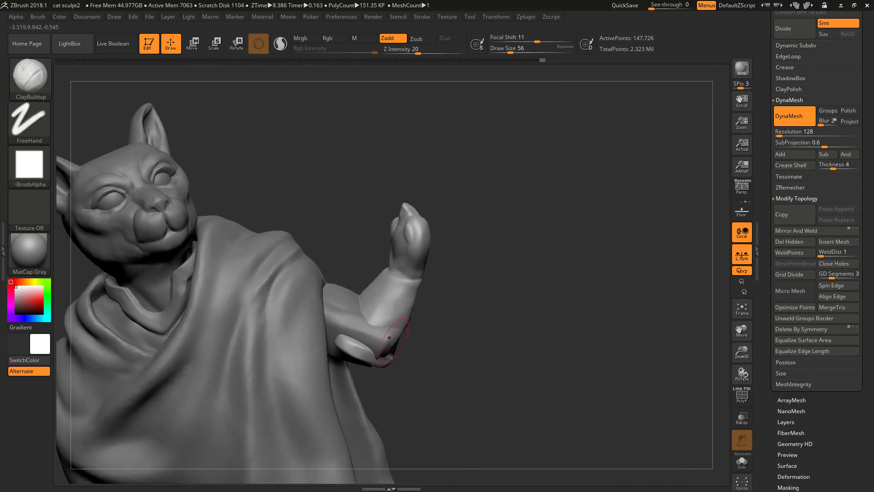
- Switch to the Arms subtool and build up the free arm's elbow near the sleeve cuff with ClayBuildup
left_click(407, 334, "alt")
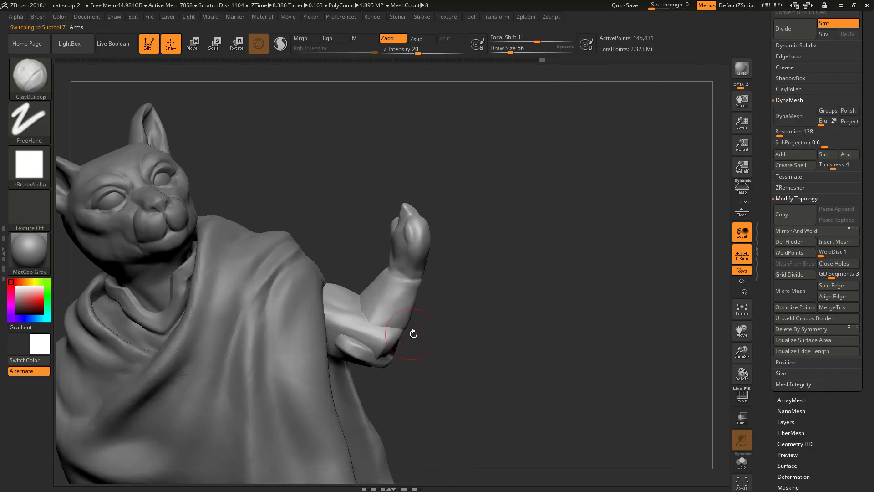
left_click_drag(408, 334, 443, 295, "alt")
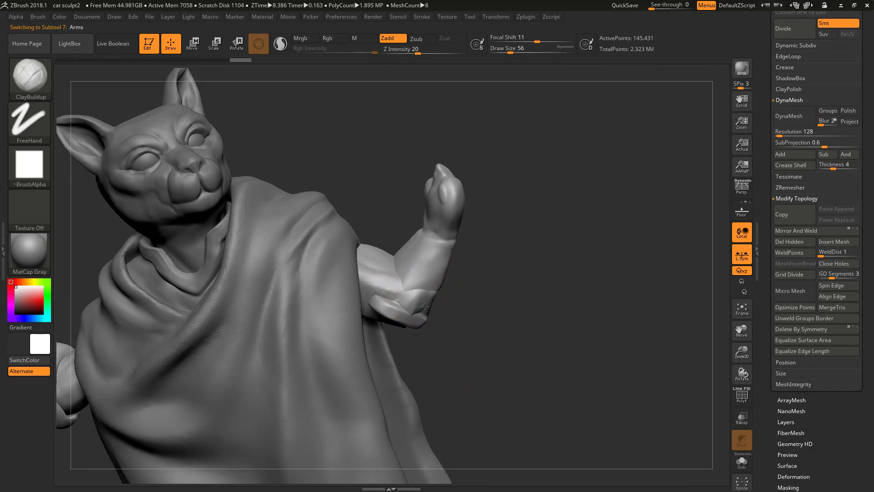
key("space")
mouse_move(430, 298)
left_mouse_down()
mouse_move(413, 296)
mouse_move(398, 326)
mouse_move(410, 320)
left_mouse_up()
- Reshape the free arm's elbow and sleeve cuff with the Move brush at draw size 202
key("b")
key("m")
key("v")
key("space")
mouse_move(592, 319)
left_mouse_down()
mouse_move(417, 327)
mouse_move(427, 340)
left_mouse_up()
left_click_drag(376, 324, 309, 319)
left_click_drag(427, 305, 443, 291)
key("b")
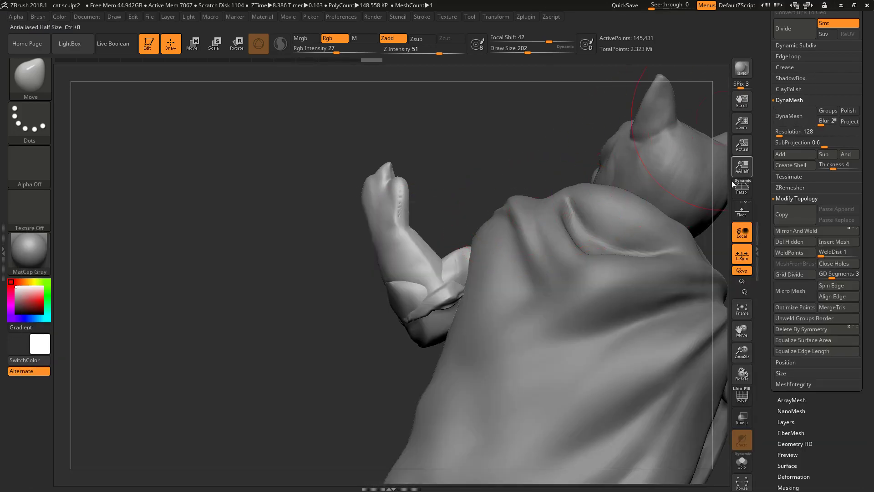
- Select the Cloak subtool, expand the subtool list and frame the figure from the front
left_click(672, 226, "alt")
left_click_drag(862, 105, 795, 232)
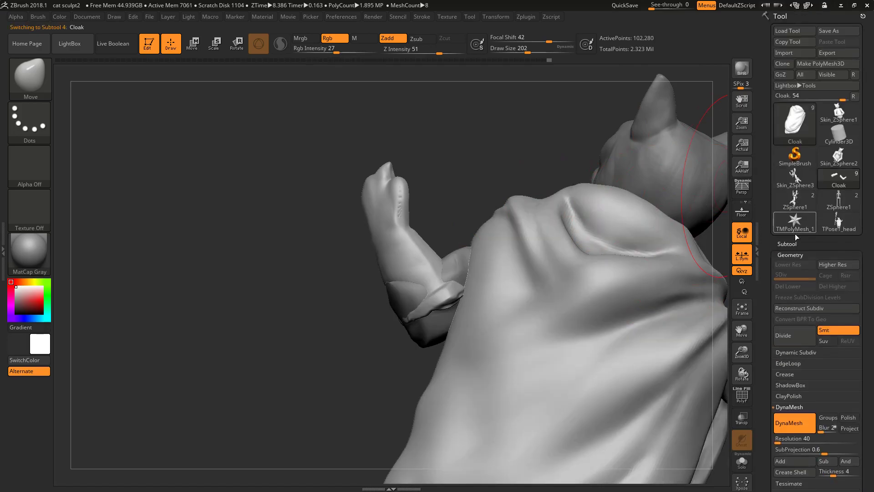
left_click(790, 243)
mouse_move(447, 187)
left_mouse_down()
mouse_move(571, 148)
mouse_move(540, 187)
left_mouse_up()
mouse_move(463, 234)
left_mouse_down()
mouse_move(430, 269)
mouse_move(318, 222)
mouse_move(501, 223)
left_mouse_up()
left_click_drag(685, 163, 586, 164)
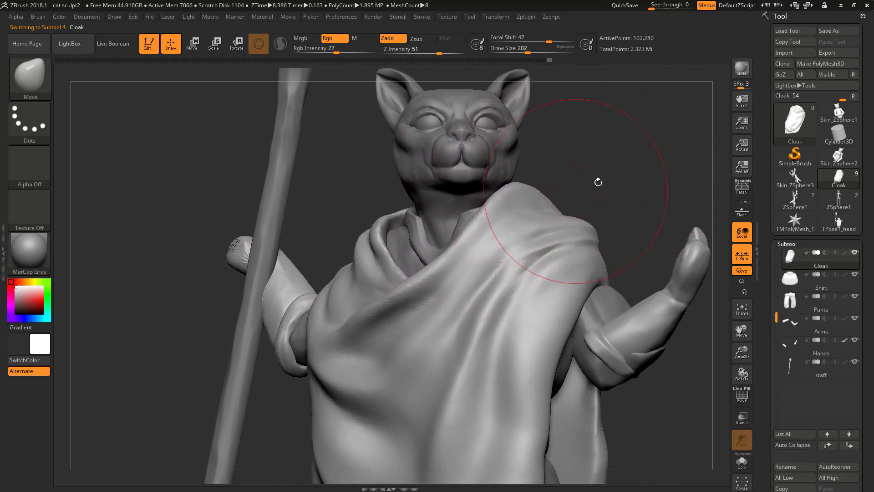
key("f")
left_click_drag(577, 244, 770, 272, "alt")
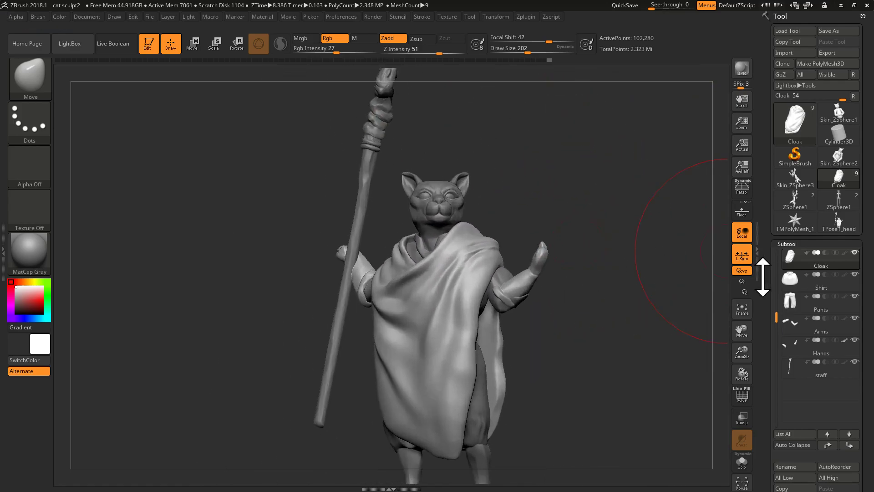
- Add volume to the cloak's front folds with ClayBuildup at draw size 46 and smooth them
key("b")
key("c")
key("b")
key("space")
left_click_drag(483, 300, 464, 304)
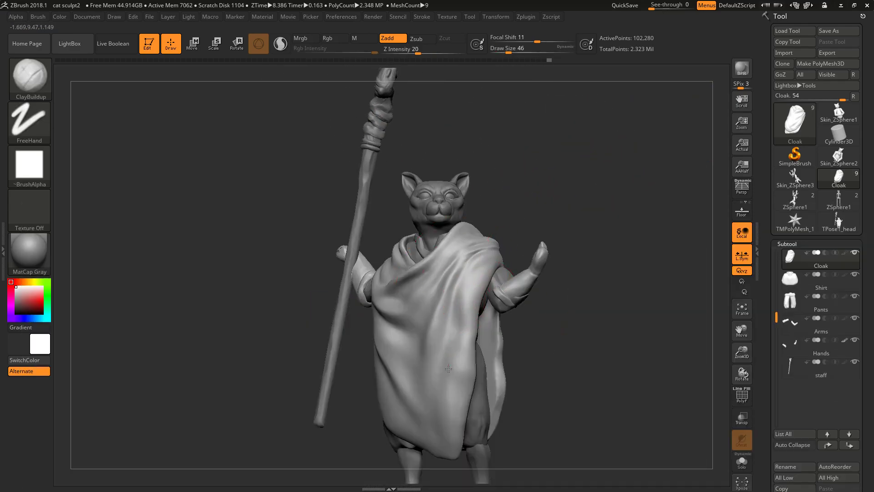
key("shift")
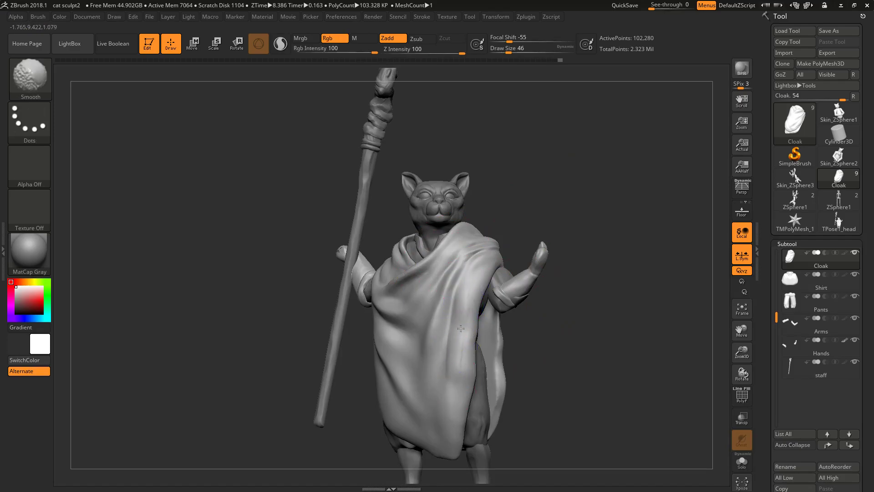
- Hide the cloak and select the Arms subtool
left_click(855, 252)
left_click(519, 284, "alt")
left_click_drag(563, 296, 588, 313)
mouse_move(485, 218)
left_mouse_down()
mouse_move(520, 255)
mouse_move(496, 243)
left_mouse_up()
left_click(479, 264, "alt")
- Reshape the free upper arm and shoulder with the Move brush at draw size 90
key("b")
key("m")
key("v")
key("space")
left_click_drag(558, 223, 493, 234)
mouse_move(561, 255)
left_mouse_down()
mouse_move(459, 210)
mouse_move(511, 216)
mouse_move(503, 245)
mouse_move(497, 235)
left_mouse_up()
key("space")
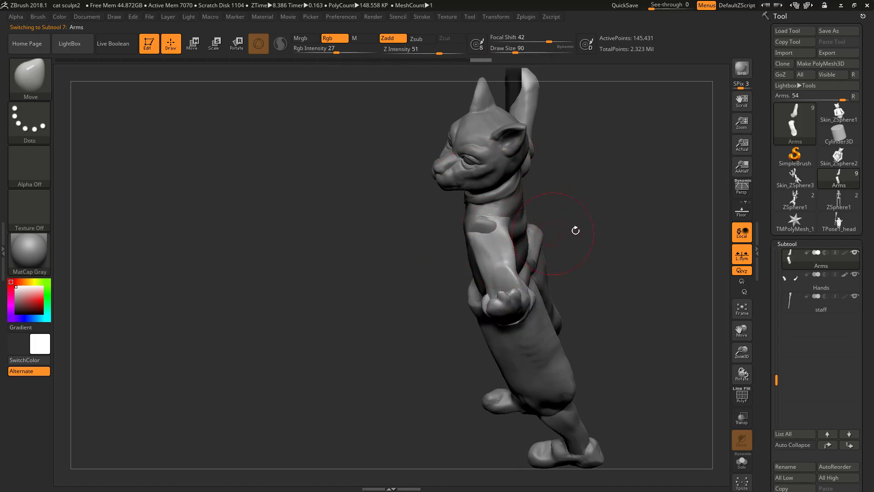
left_click_drag(563, 231, 633, 223)
- Fill out the free upper arm with ClayBuildup and return to the Move brush at draw size 136
key("b")
key("c")
key("b")
mouse_move(521, 253)
left_mouse_down()
mouse_move(547, 266)
mouse_move(526, 278)
left_mouse_up()
key("b")
key("m")
key("v")
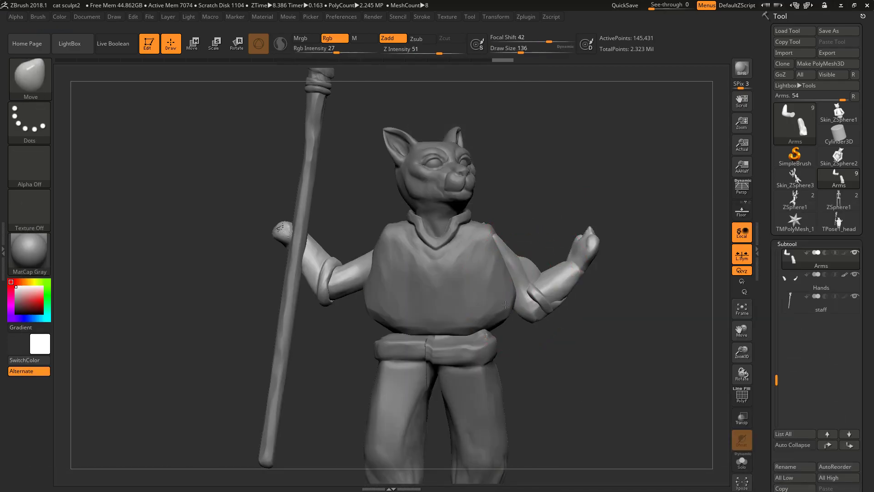
- Switch to the Shirt subtool and pull its sides in toward the waist with the Move brush at draw size 202
left_click(518, 335, "alt")
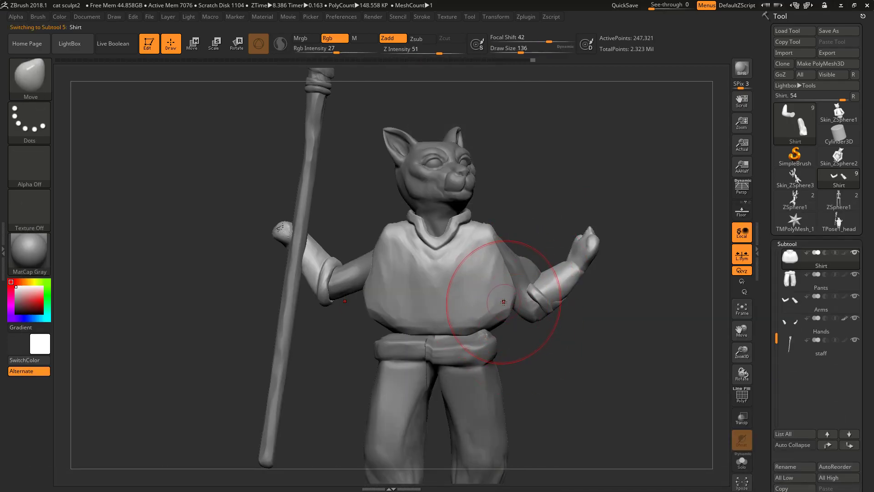
key("b")
key("m")
key("v")
left_click_drag(509, 301, 486, 299)
key("ctrl+z")
left_click_drag(588, 370, 599, 371)
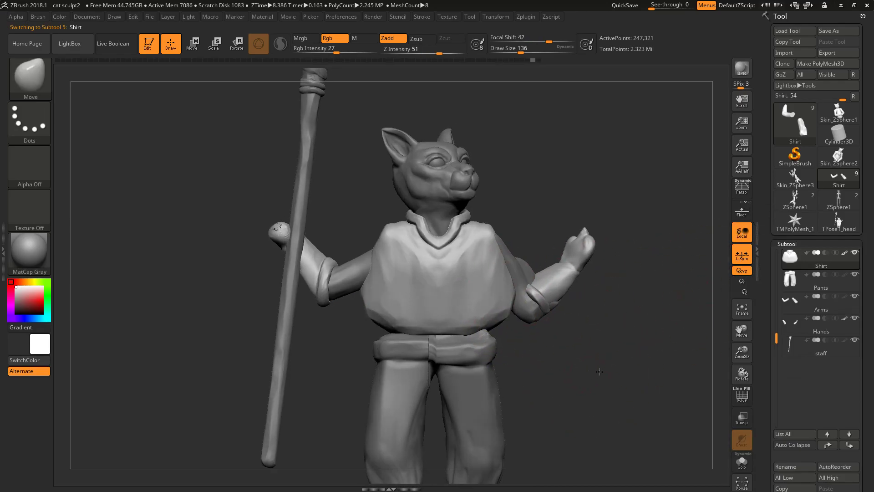
key("space")
mouse_move(505, 295)
left_mouse_down()
mouse_move(489, 301)
mouse_move(472, 356)
left_mouse_up()
- Extend the shirt's lower edge down to the belt, refine its side profile and smooth its surface
right_click_drag(489, 354, 432, 319)
left_click_drag(480, 336, 481, 342)
right_click_drag(481, 341, 451, 341)
right_click_drag(626, 346, 532, 353)
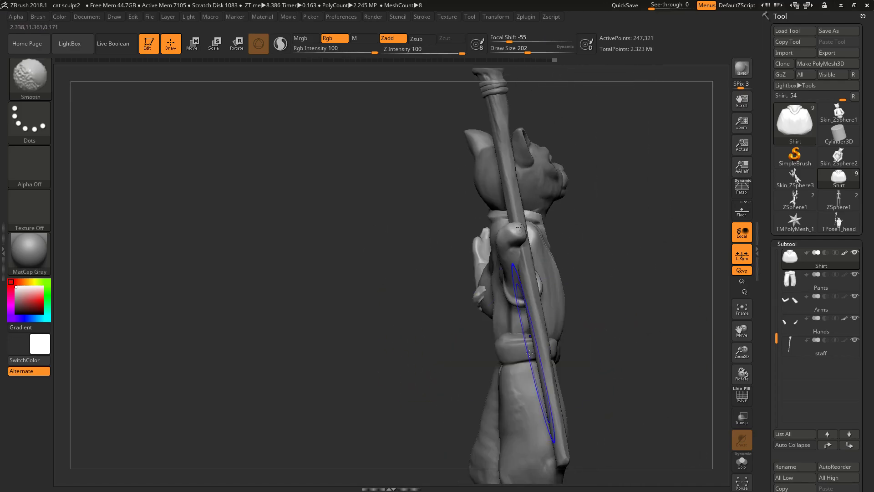
right_click_drag(593, 342, 563, 344)
left_click_drag(569, 345, 576, 343)
right_click_drag(602, 343, 575, 346)
- Switch to the Pants subtool and fit the belt and waist to the shirt with the Move brush, undoing the stray leg stroke
left_click(524, 378, "alt")
mouse_move(485, 392)
right_mouse_down("alt")
mouse_move(439, 310)
mouse_move(520, 288)
right_mouse_up("alt")
mouse_move(522, 283)
left_mouse_down()
mouse_move(514, 286)
mouse_move(522, 292)
left_mouse_up()
left_click_drag(471, 264, 476, 266)
right_click_drag(633, 262, 578, 253)
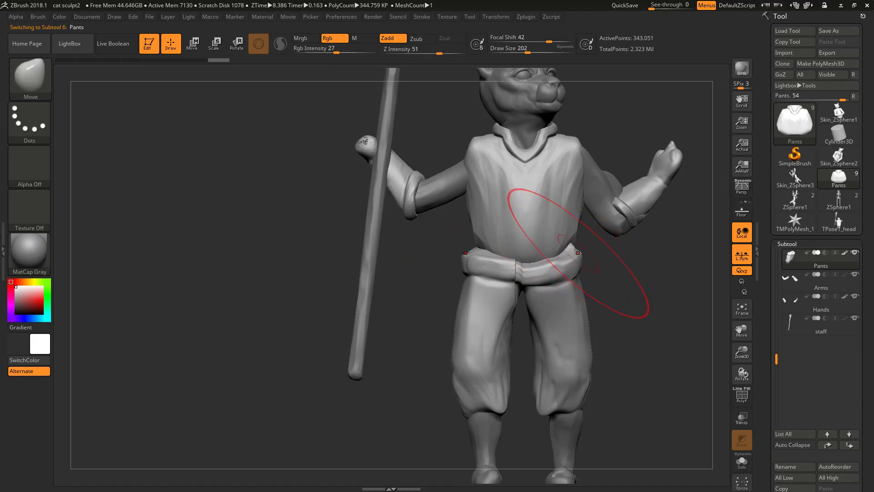
mouse_move(479, 344)
left_mouse_down()
mouse_move(488, 343)
mouse_move(482, 338)
left_mouse_up()
key("ctrl+z")
right_click_drag(654, 272, 559, 244)
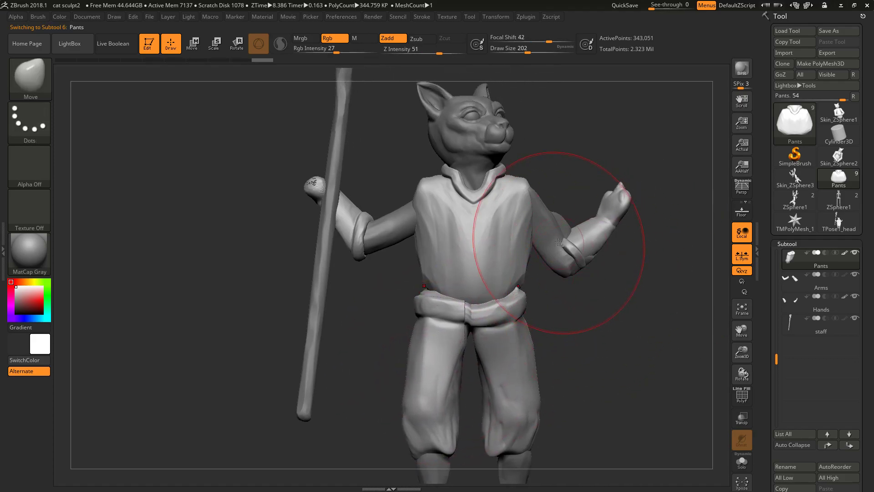
- Switch to the Arms subtool and set up the ClayBuildup brush at draw size 56
left_click_drag(586, 183, 572, 187)
key("space")
mouse_move(538, 220)
left_mouse_down()
mouse_move(513, 212)
mouse_move(524, 211)
mouse_move(502, 191)
mouse_move(556, 270)
left_mouse_up()
left_click(533, 216, "alt")
key("b")
key("c")
key("b")
key("space")
key("space")
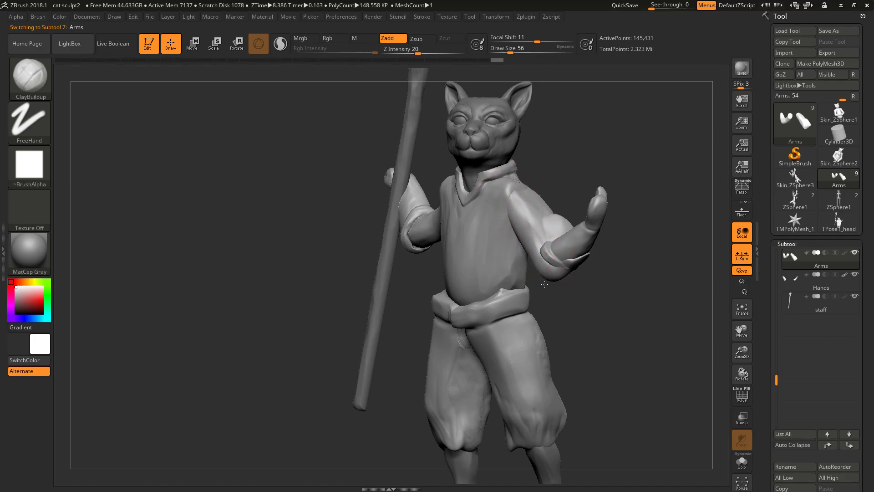
- Build up the sleeve volume around the inner elbow of the free arm with ClayBuildup
left_click_drag(556, 222, 565, 224)
mouse_move(598, 173)
left_mouse_down()
mouse_move(603, 259)
mouse_move(613, 273)
left_mouse_up()
left_click_drag(557, 219, 572, 225)
mouse_move(638, 237)
left_mouse_down()
mouse_move(555, 227)
mouse_move(568, 227)
left_mouse_up()
right_click_drag(588, 212, 594, 250)
left_click_drag(578, 205, 605, 230)
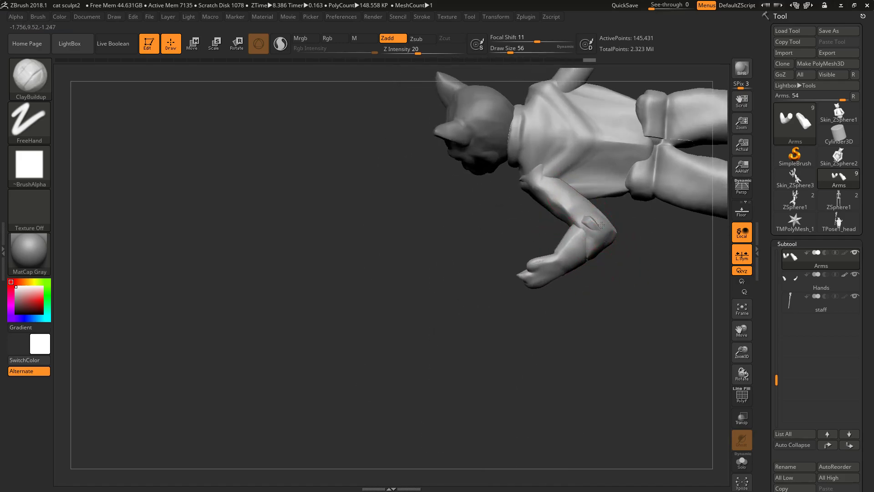
- Round out the free arm's outer elbow and upper arm with ClayBuildup, working from the back, side and front
right_click_drag(623, 222, 590, 208)
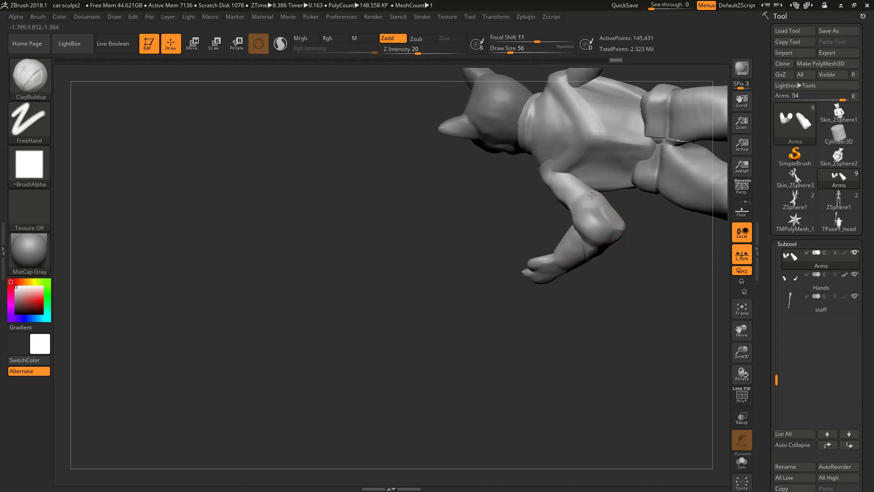
left_click_drag(609, 226, 615, 228)
right_click_drag(645, 230, 621, 226)
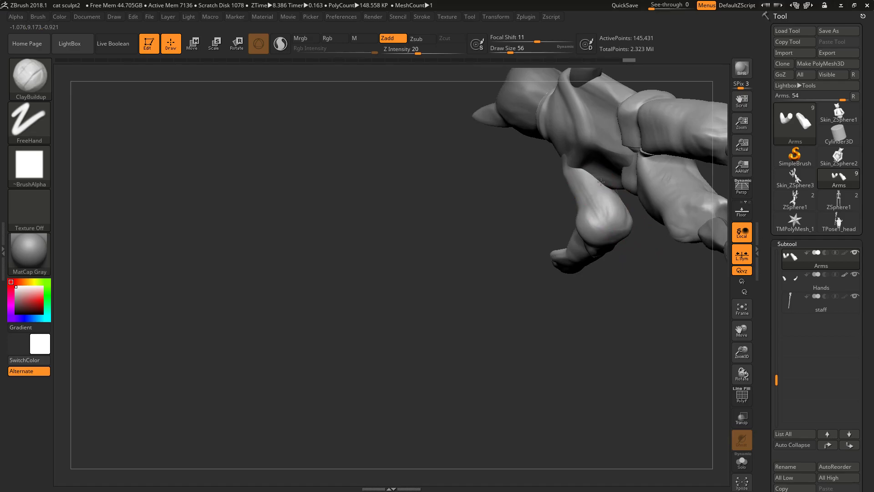
right_click_drag(563, 213, 601, 202)
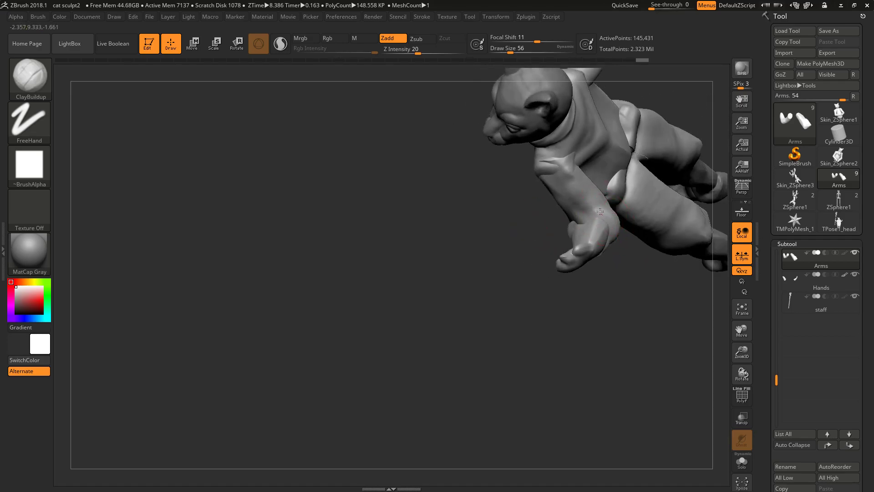
right_click_drag(595, 301, 546, 242)
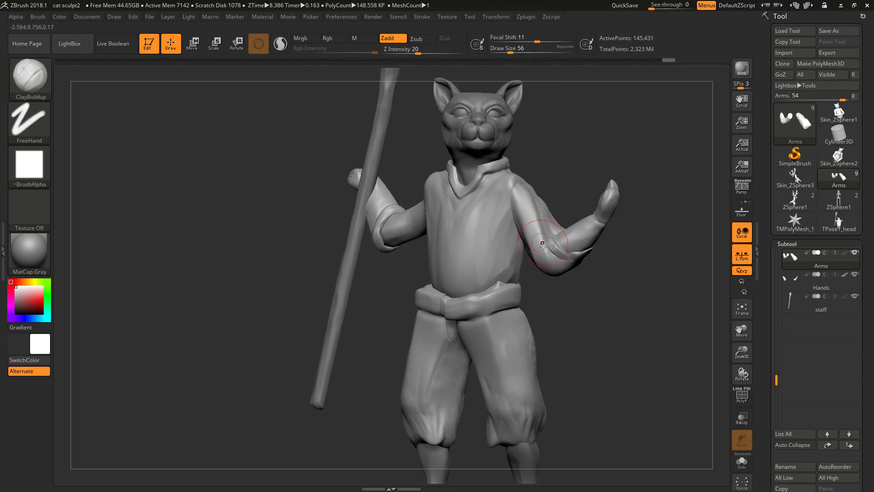
right_click_drag(524, 173, 536, 170)
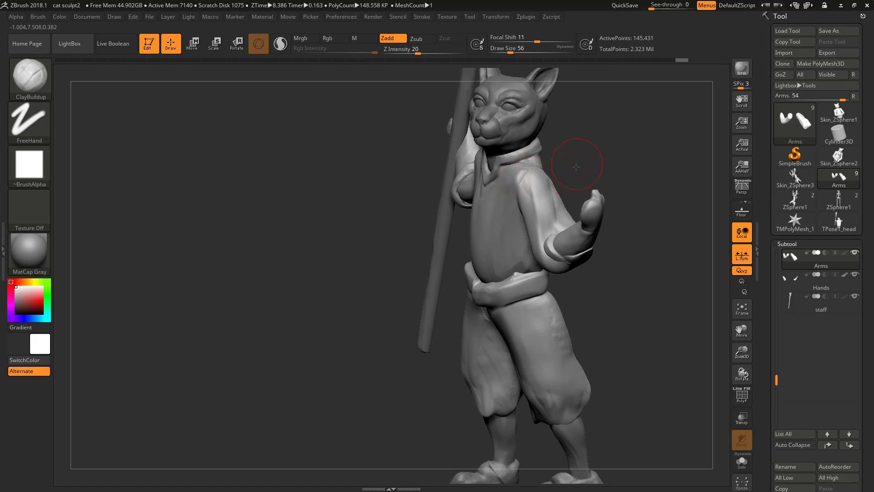
right_click_drag(577, 164, 560, 220)
right_click_drag(549, 259, 596, 230)
right_click_drag(616, 269, 597, 248)
mouse_move(627, 273)
right_mouse_down()
mouse_move(611, 212)
mouse_move(592, 210)
right_mouse_up()
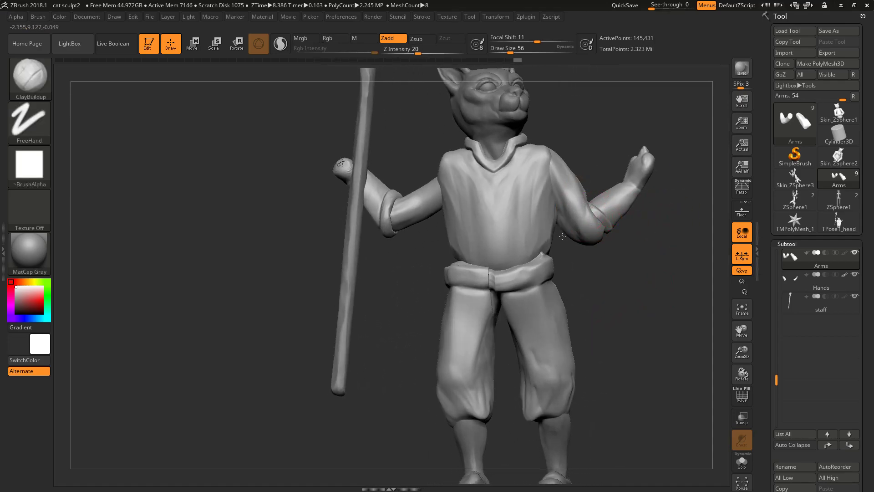
- Refine the free arm's elbow with the Smooth and DamStandard brushes, finishing with ClayBuildup at draw size 80
key("shift")
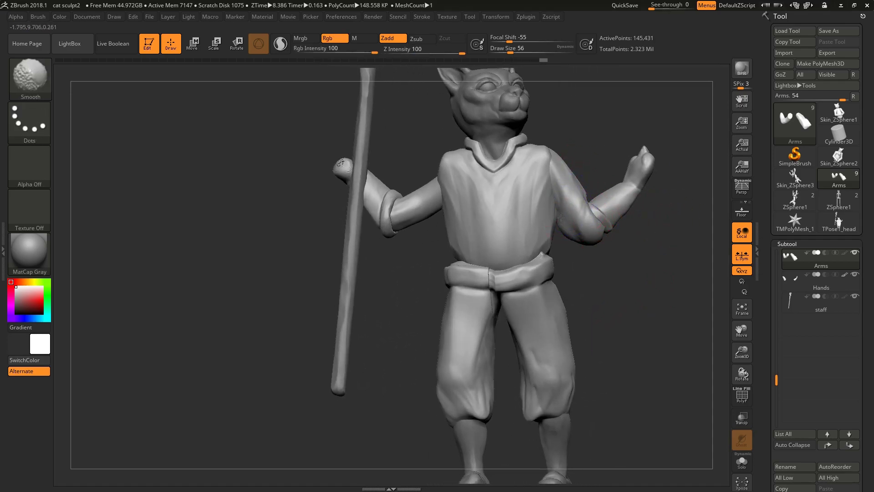
key("b")
key("d")
key("s")
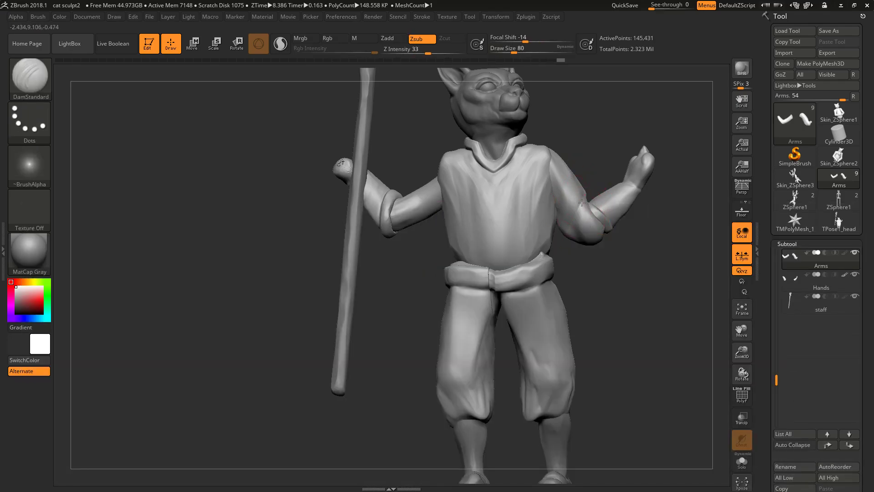
key("b")
key("c")
key("b")
right_click_drag(579, 244, 570, 233)
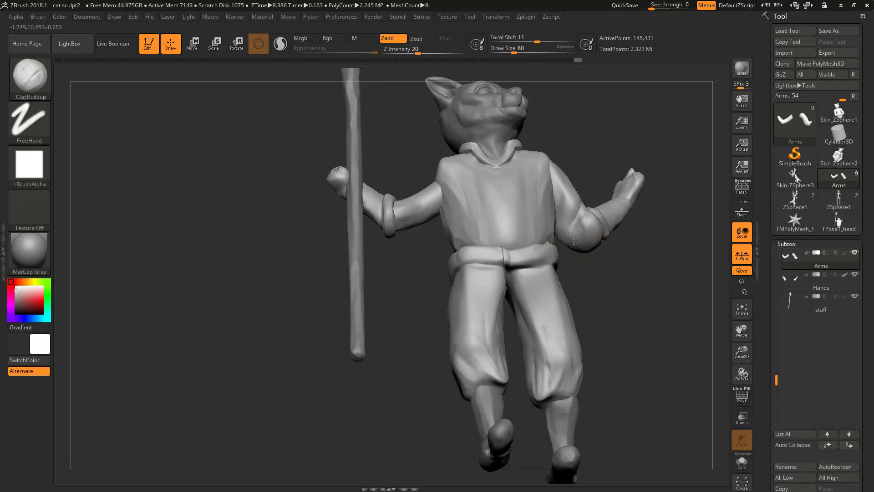
right_click_drag(622, 265, 607, 240)
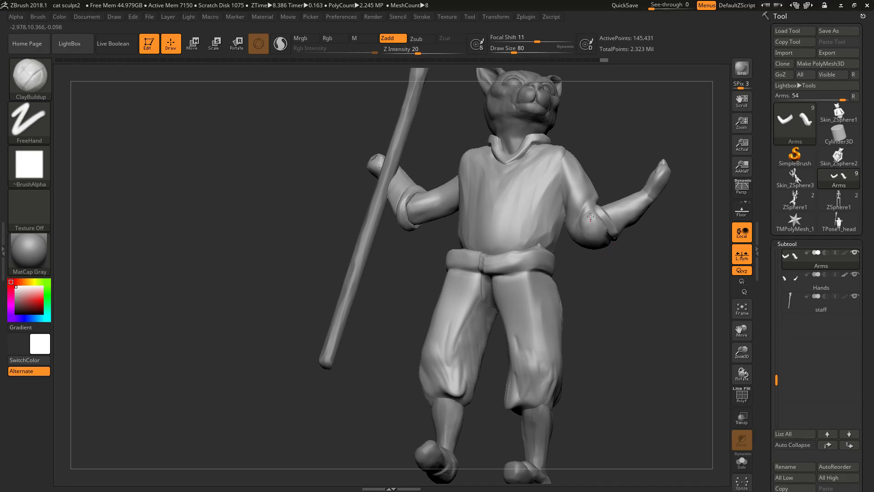
right_click_drag(616, 165, 606, 157)
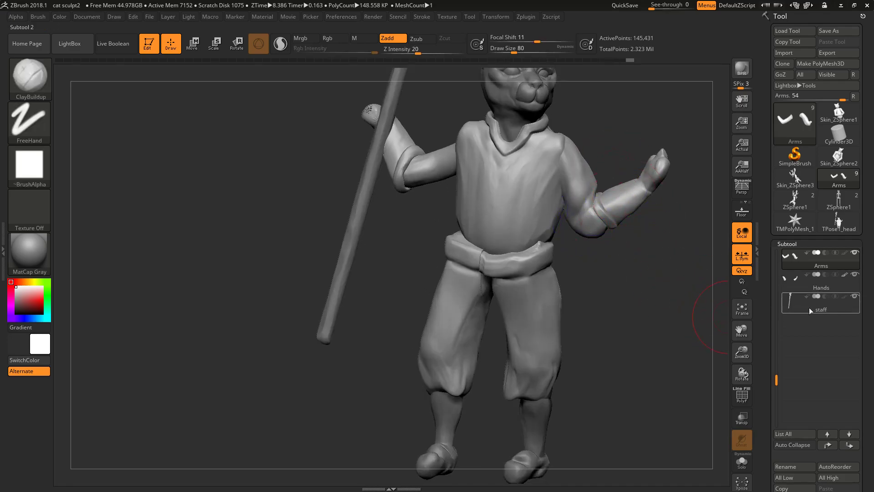
- Unhide the Cloak subtool, make it active and set up the Move brush at draw size 177
left_click_drag(778, 379, 780, 264)
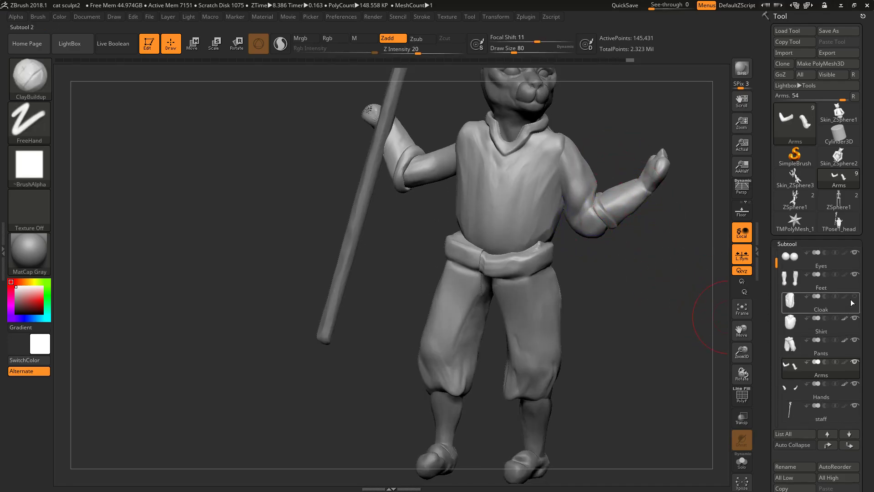
left_click(854, 297)
right_click_drag(661, 269, 597, 235)
left_click(581, 219, "alt")
key("b")
key("m")
key("v")
key("b")
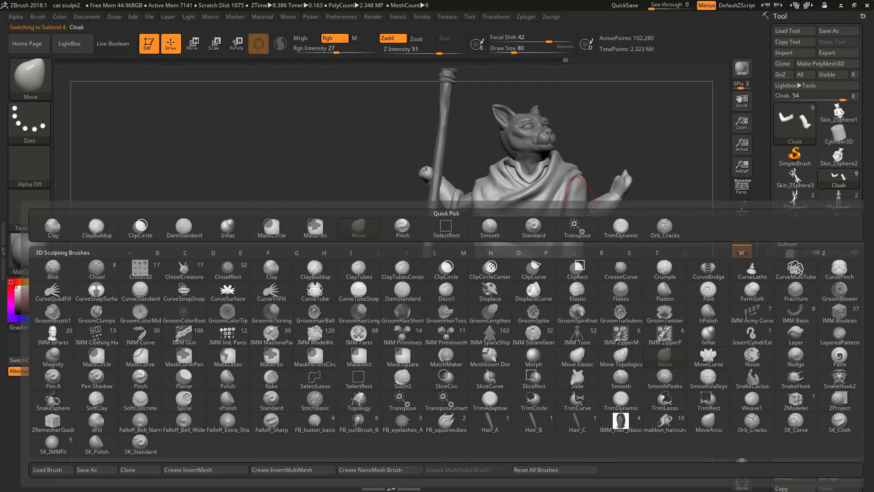
key("m")
key("v")
key("space")
left_click_drag(583, 212, 592, 213)
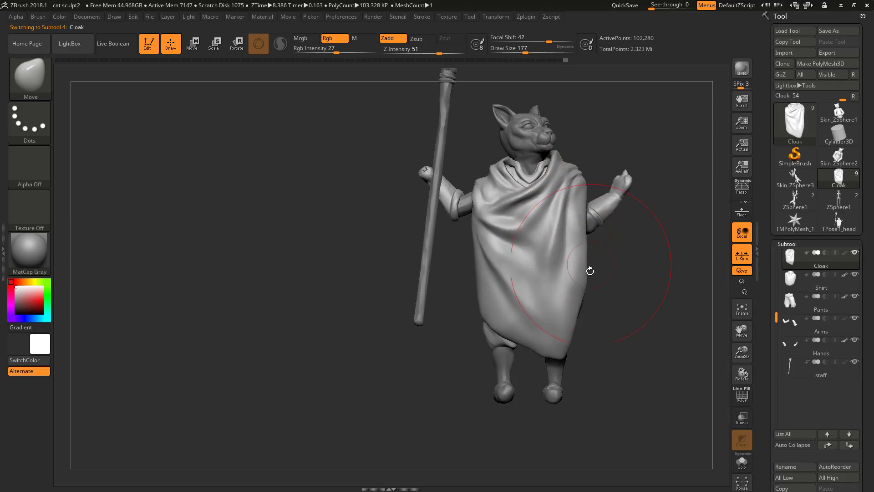
- Adjust the cloak's shoulder above the free arm with the Move brush, undo the stray pull and reduce the draw size to 90
key("space")
left_click_drag(580, 183, 579, 183)
mouse_move(579, 183)
left_mouse_down()
mouse_move(574, 169)
mouse_move(588, 176)
mouse_move(597, 159)
mouse_move(599, 166)
mouse_move(588, 164)
left_mouse_up()
key("ctrl+z")
key("space")
left_click_drag(668, 154, 664, 224)
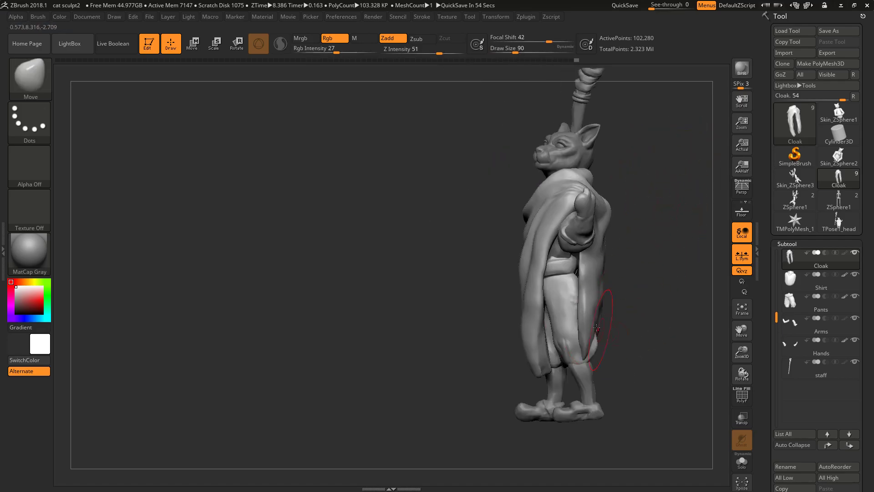
- Switch to the Pants subtool, reshape the thigh in side view with the Move brush and smooth its surface at draw size 120
left_click(572, 313, "alt")
key("s")
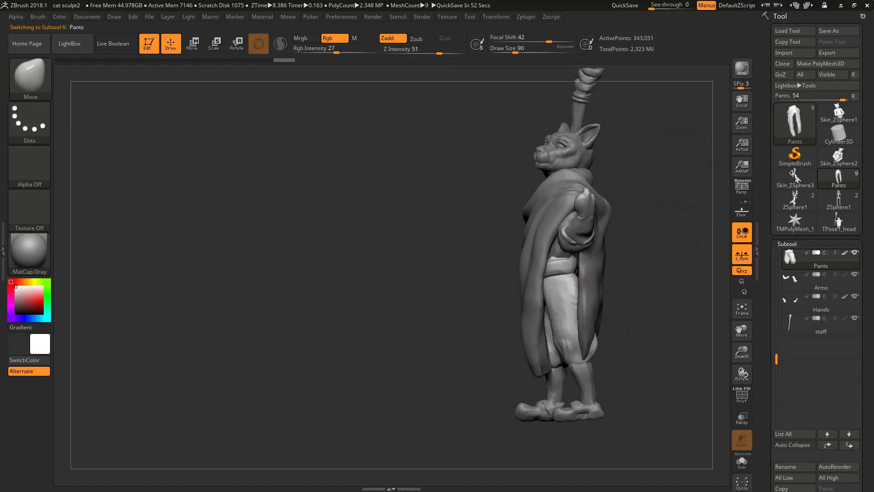
key("space")
left_click_drag(562, 305, 567, 306)
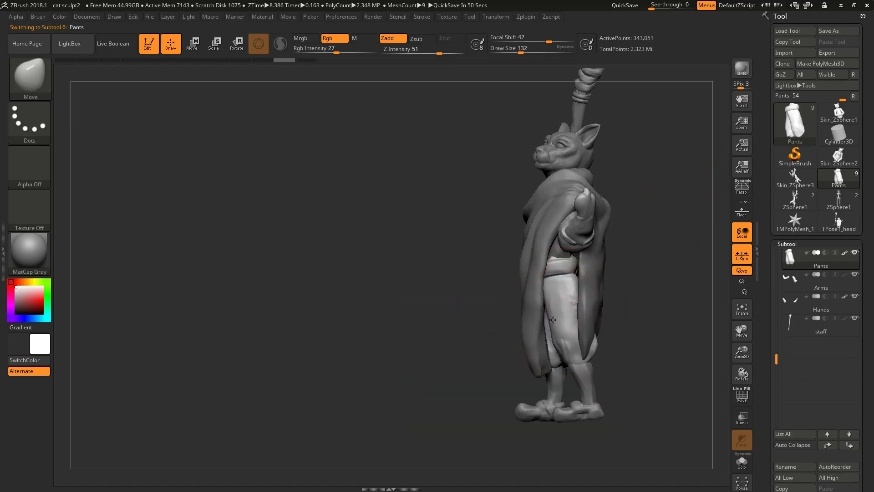
key("shift")
mouse_move(626, 316)
right_mouse_down("alt")
mouse_move(624, 250)
mouse_move(608, 282)
right_mouse_up("alt")
key("space")
left_click_drag(570, 255, 570, 215)
key("shift+f")
key("shift+f")
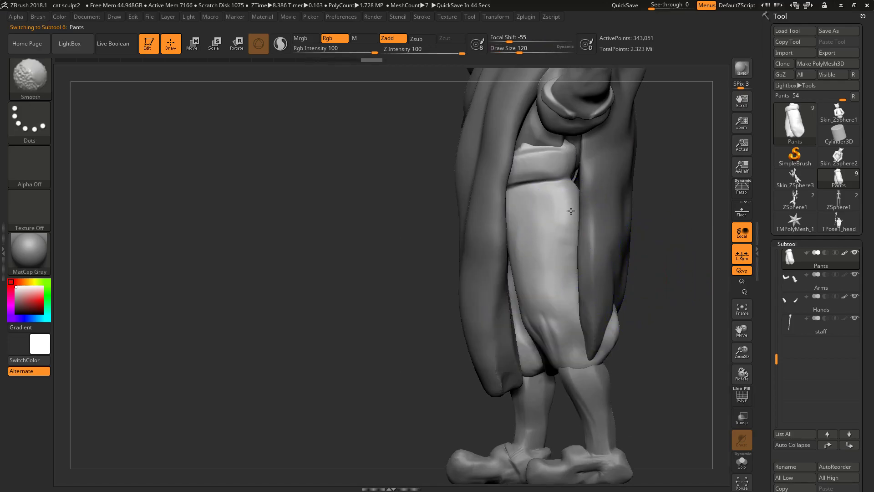
- Switch to the Arms subtool and merge the Hands subtool down into it
mouse_move(611, 302)
right_mouse_down()
mouse_move(677, 304)
mouse_move(670, 274)
right_mouse_up()
mouse_move(631, 220)
right_mouse_down("alt")
mouse_move(641, 299)
mouse_move(639, 270)
right_mouse_up("alt")
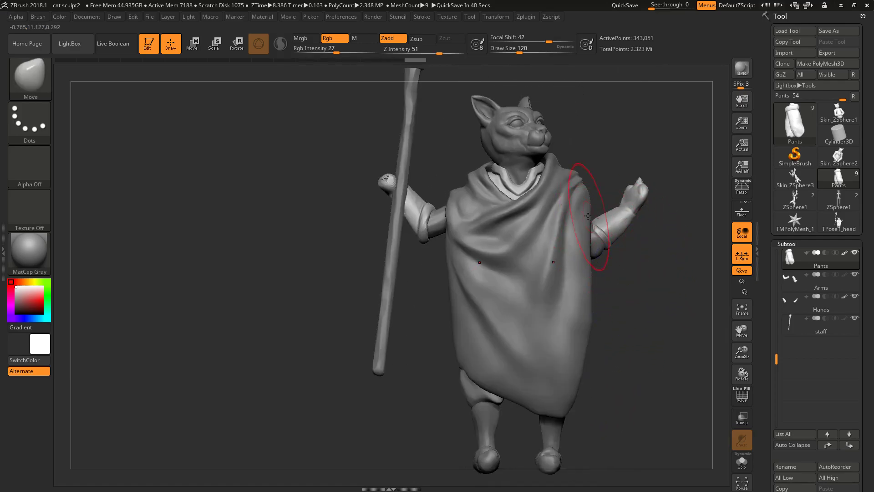
left_click(598, 240, "alt")
right_click_drag(600, 246, 609, 263)
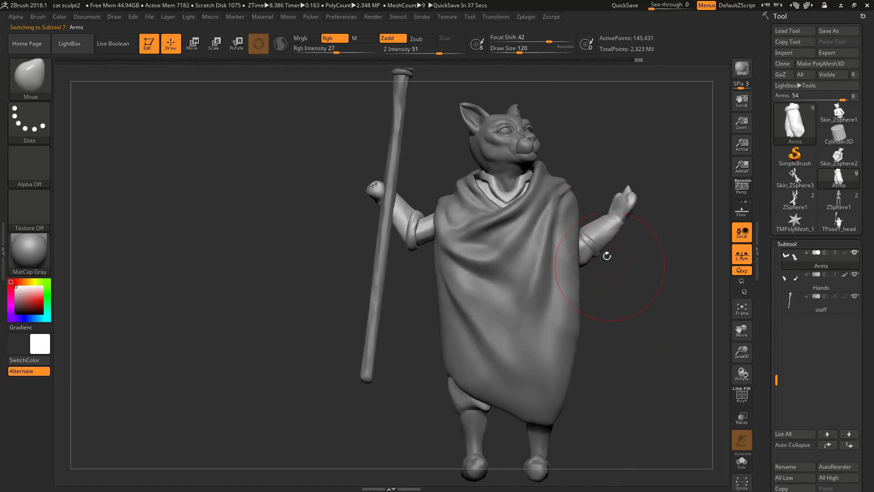
right_click_drag(641, 173, 619, 203)
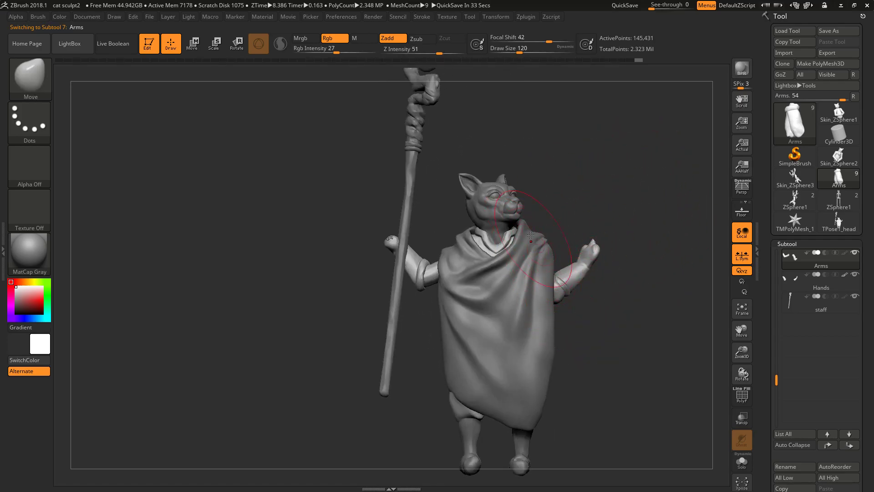
right_click_drag(604, 288, 539, 280)
right_click_drag(538, 245, 629, 256)
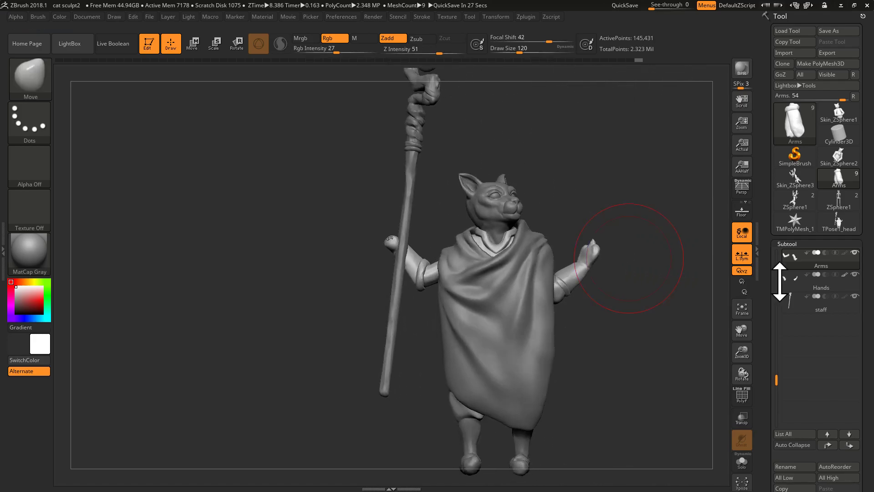
scroll(861, 402, "down", 5)
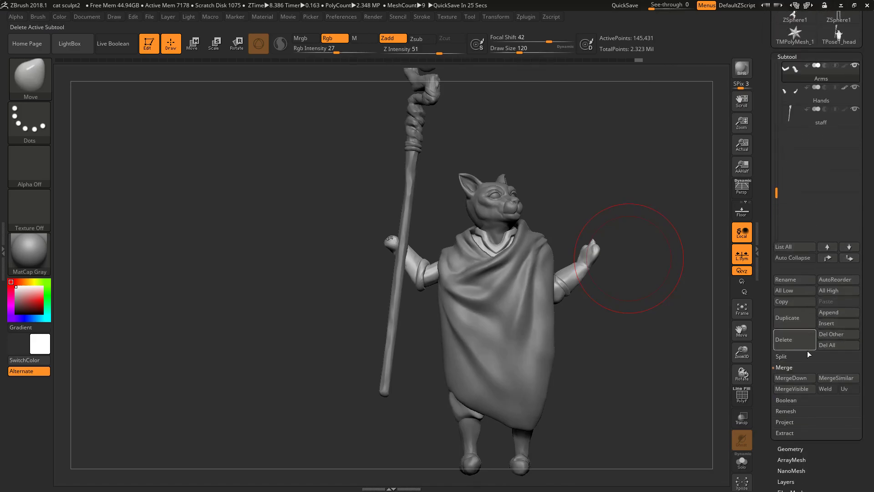
left_click(803, 380)
left_click(711, 399)
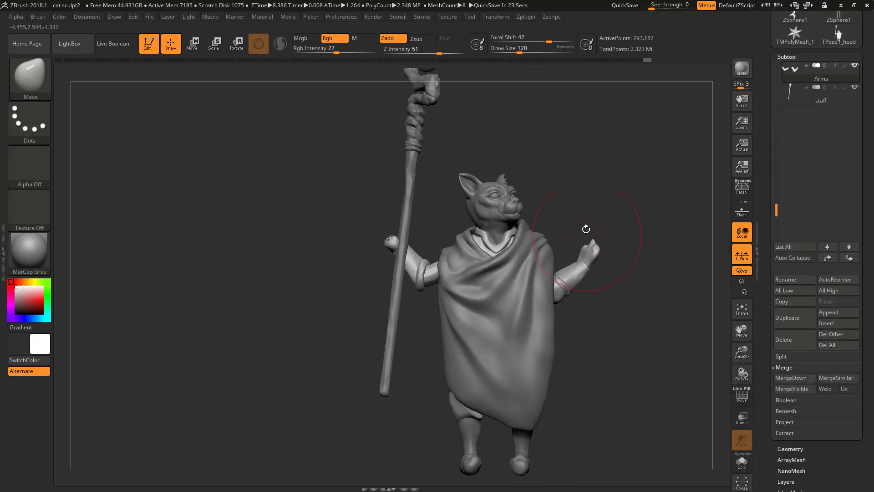
- Mask the staff-holding arm, place the transform gizmo at the free arm's shoulder and reposition the free arm
left_click_drag(306, 133, 496, 391, "ctrl")
key("e")
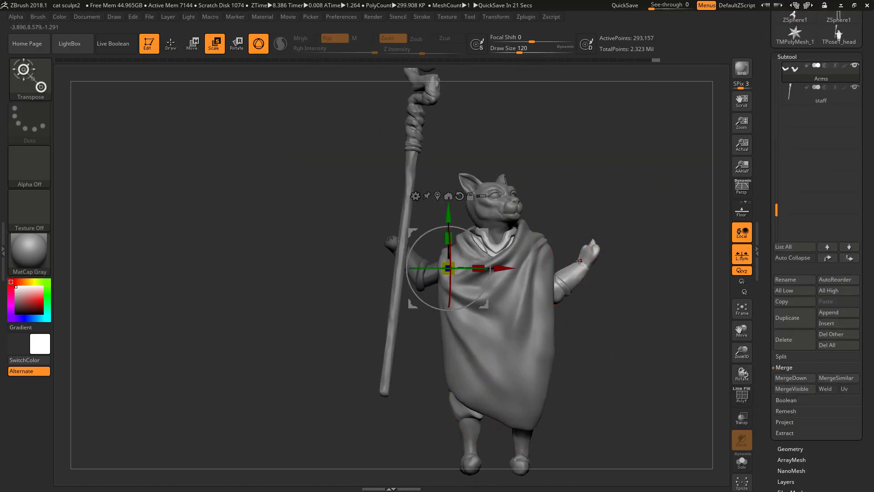
left_click_drag(486, 233, 577, 233, "alt")
key("w")
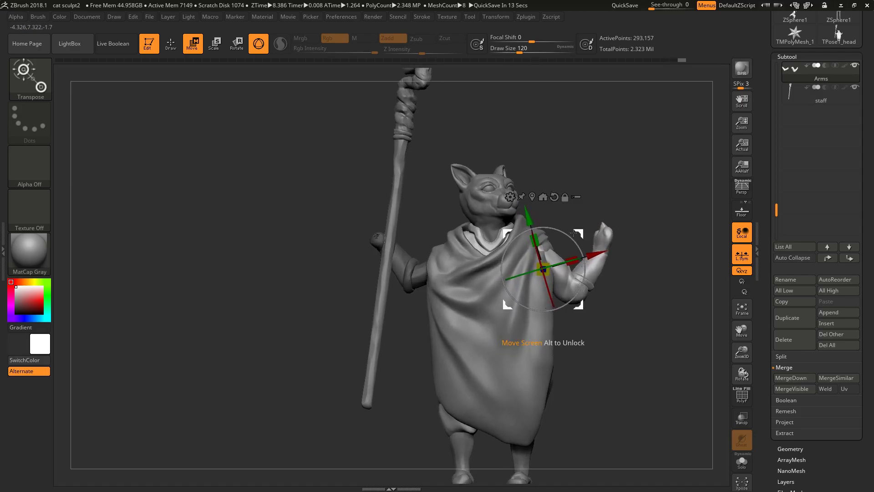
left_click_drag(575, 237, 573, 241)
left_click_drag(573, 243, 572, 241)
left_click_drag(601, 208, 483, 218)
- Rotate the free arm about 3 degrees in side view with the gizmo
key("q")
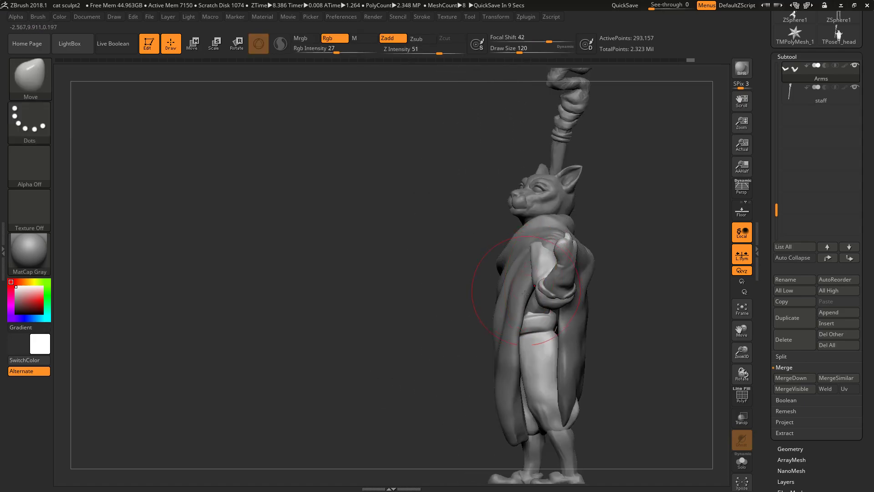
left_click_drag(601, 226, 545, 267)
mouse_move(622, 258)
left_mouse_down()
mouse_move(603, 253)
mouse_move(599, 210)
mouse_move(588, 237)
left_mouse_up()
key("w")
key("e")
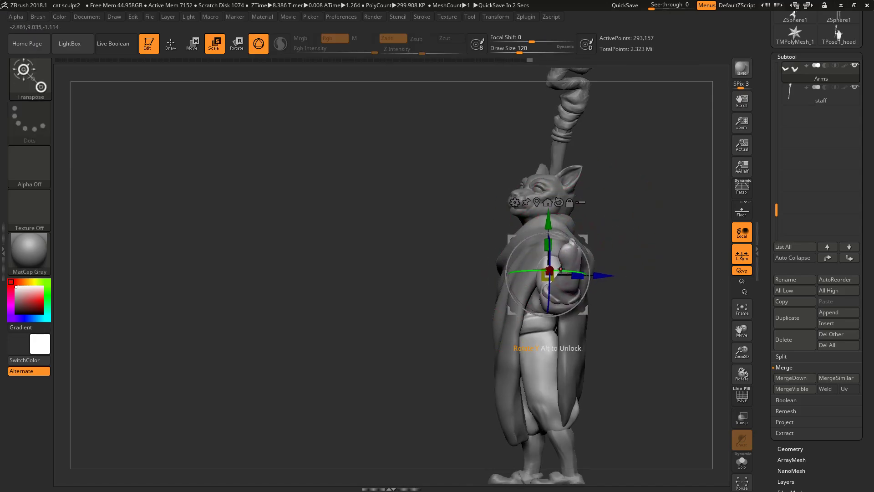
left_click_drag(561, 269, 575, 263)
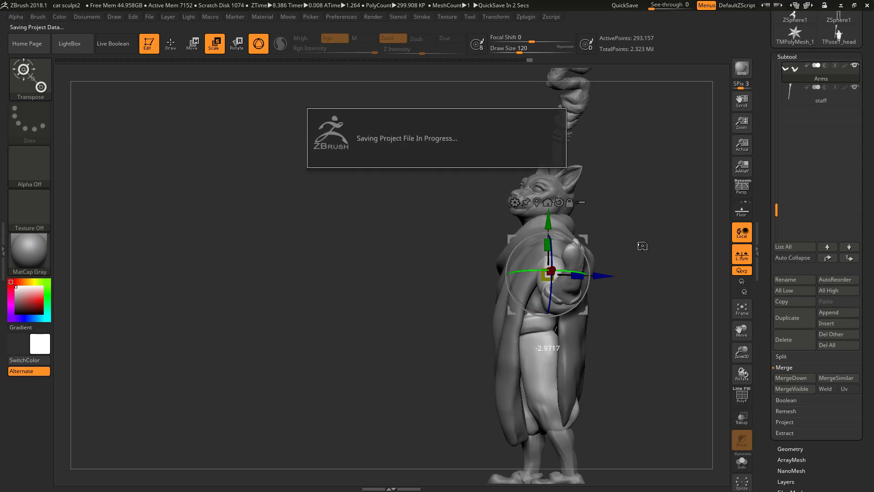
- Switch to the Cloak subtool and set up the ClayBuildup brush at draw size 27
key("q")
left_click(540, 266, "alt")
key("b")
key("c")
key("b")
key("space")
left_click_drag(538, 253, 524, 253)
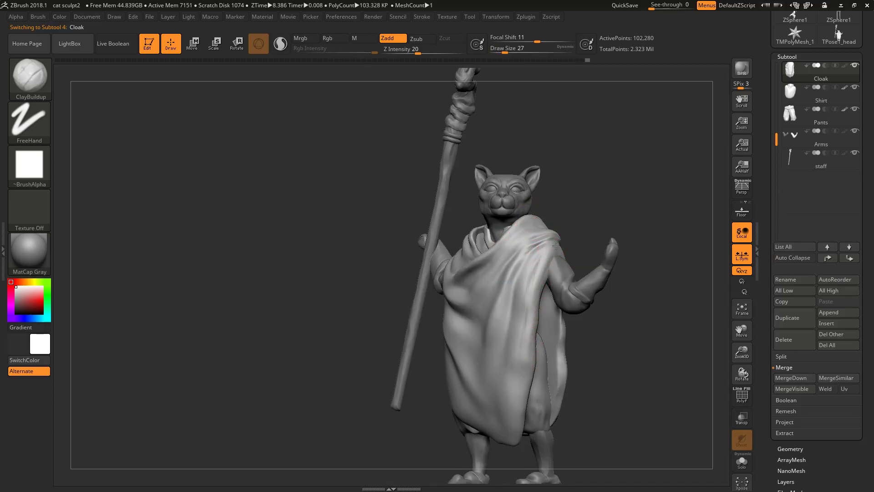
- Build up the cloak's edge around the free arm's shoulder with ClayBuildup, raising the draw size to 37
mouse_move(547, 251)
left_mouse_down()
mouse_move(530, 300)
mouse_move(557, 256)
left_mouse_up()
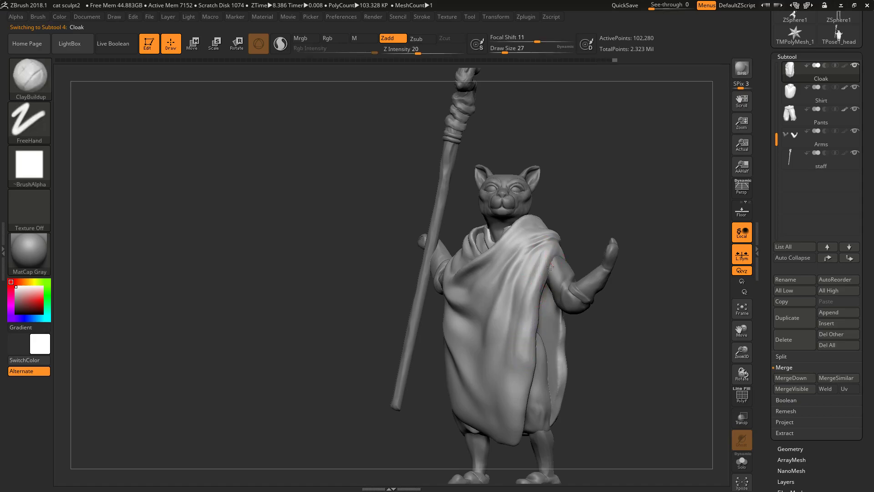
left_click_drag(595, 231, 562, 253)
mouse_move(637, 273)
left_mouse_down()
mouse_move(579, 258)
mouse_move(581, 268)
left_mouse_up()
key("space")
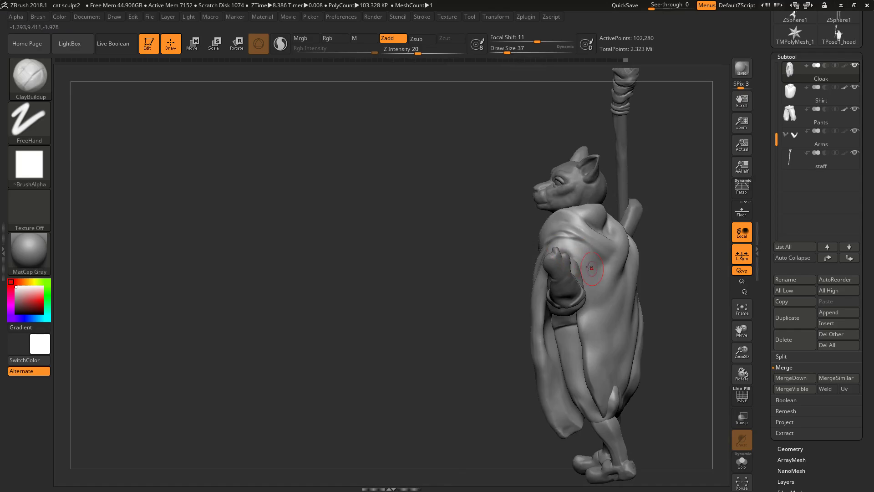
left_click_drag(665, 289, 571, 266)
left_click_drag(542, 329, 656, 328)
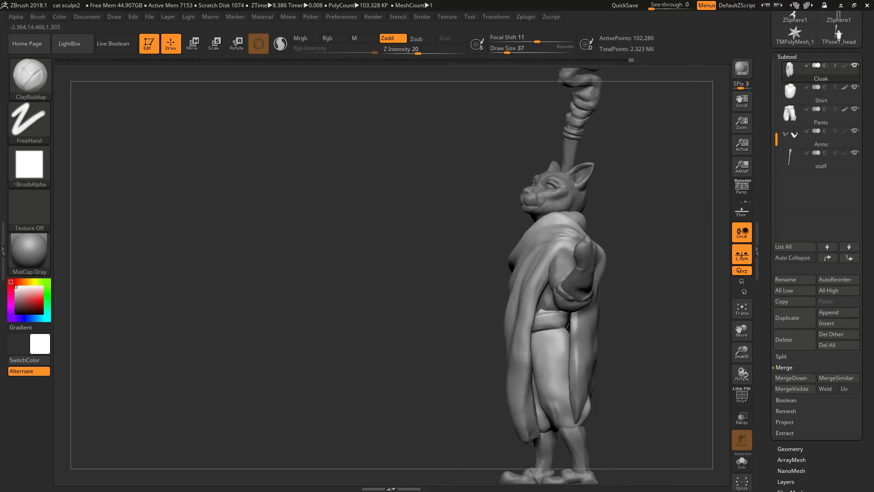
- Select the Move brush, set its draw size to 182 and reshape the cloak's rear edge beside the legs
key("b")
key("m")
key("v")
key("space")
left_click_drag(591, 286, 601, 285)
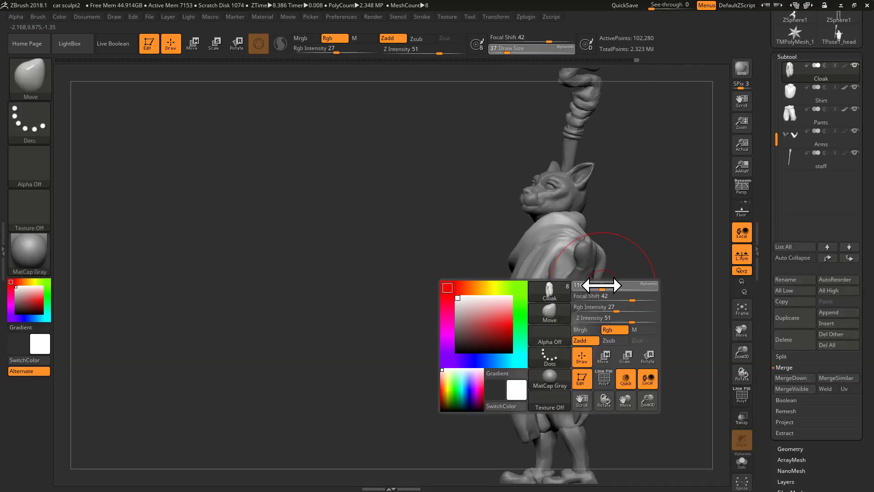
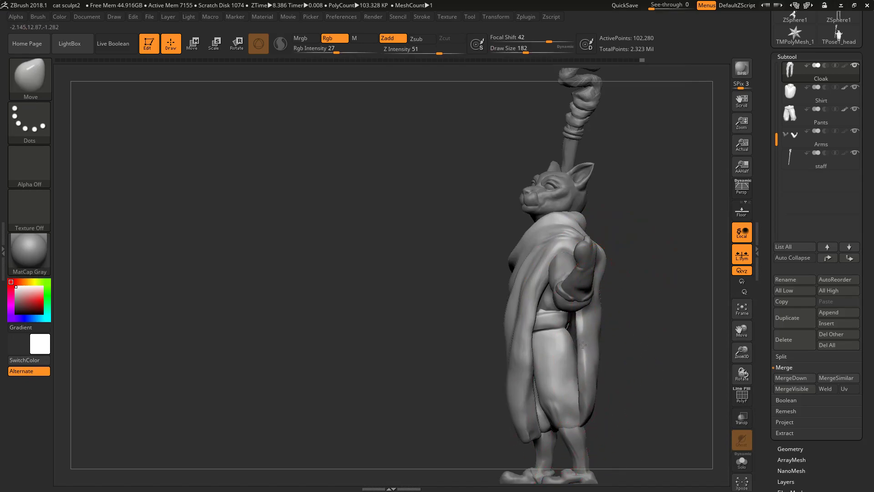
left_click_drag(592, 396, 593, 395)
right_click_drag(593, 395, 595, 330)
- Pull the back of the cloak outward into a flare with the Move brush, using draw sizes 158 and 251
key("space")
left_click_drag(596, 330, 562, 319)
mouse_move(663, 382)
right_mouse_down()
mouse_move(638, 383)
mouse_move(642, 391)
mouse_move(649, 395)
mouse_move(638, 335)
mouse_move(574, 338)
right_mouse_up()
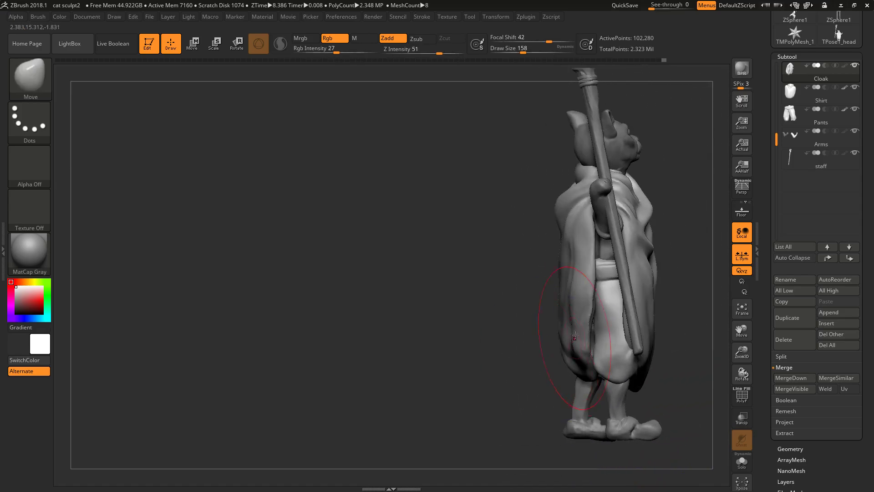
key("space")
left_click_drag(576, 328, 582, 332)
left_click_drag(570, 376, 576, 377)
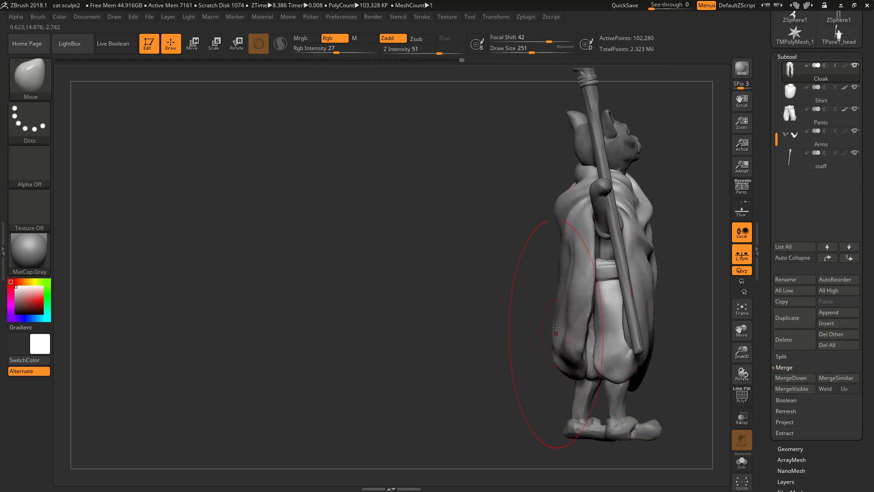
mouse_move(540, 369)
left_mouse_down()
mouse_move(502, 360)
mouse_move(588, 354)
left_mouse_up()
- Refine the cloak's flared back edge and front hem with the Move brush at draw size 167
key("ctrl")
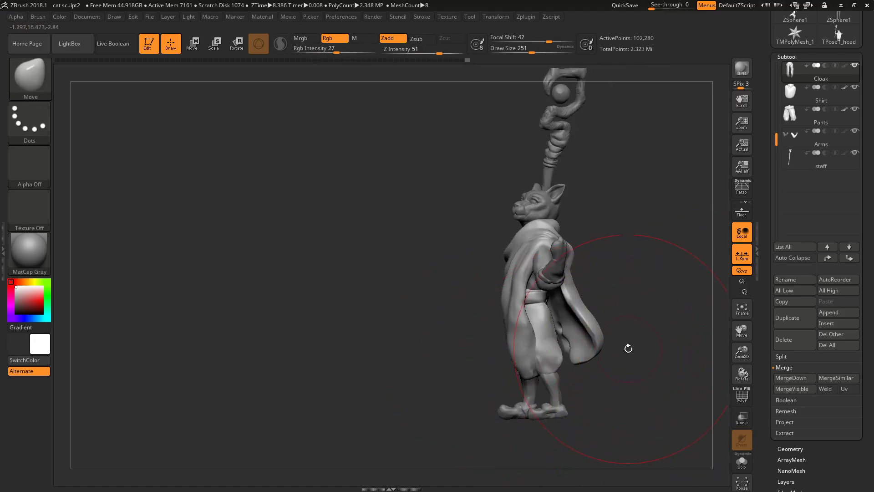
mouse_move(648, 323)
left_mouse_down()
mouse_move(666, 335)
mouse_move(636, 343)
mouse_move(656, 347)
mouse_move(638, 362)
mouse_move(626, 339)
mouse_move(625, 359)
left_mouse_up()
key("space")
left_click_drag(577, 315, 568, 316)
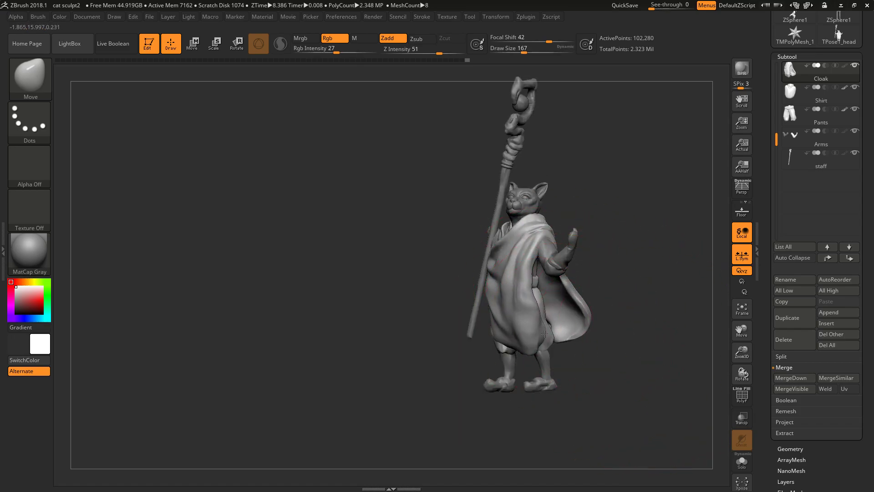
left_click_drag(597, 323, 605, 331)
left_click_drag(611, 294, 620, 311)
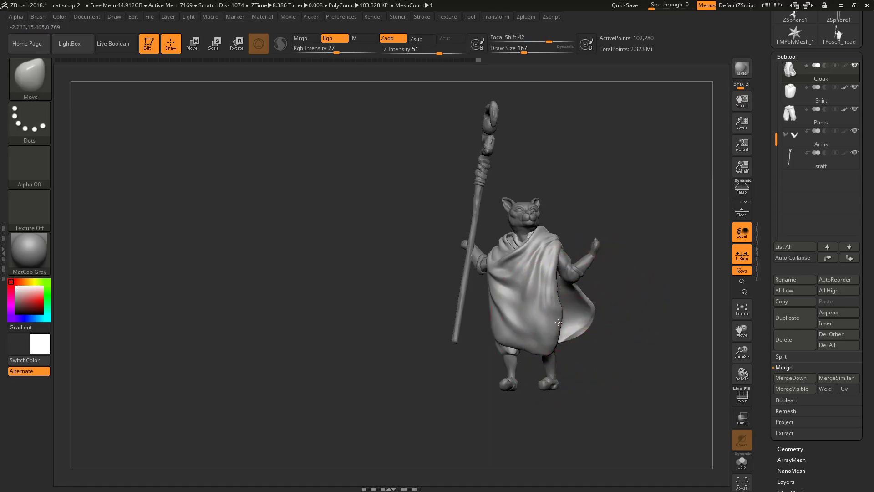
left_click_drag(584, 359, 592, 359)
key("ctrl")
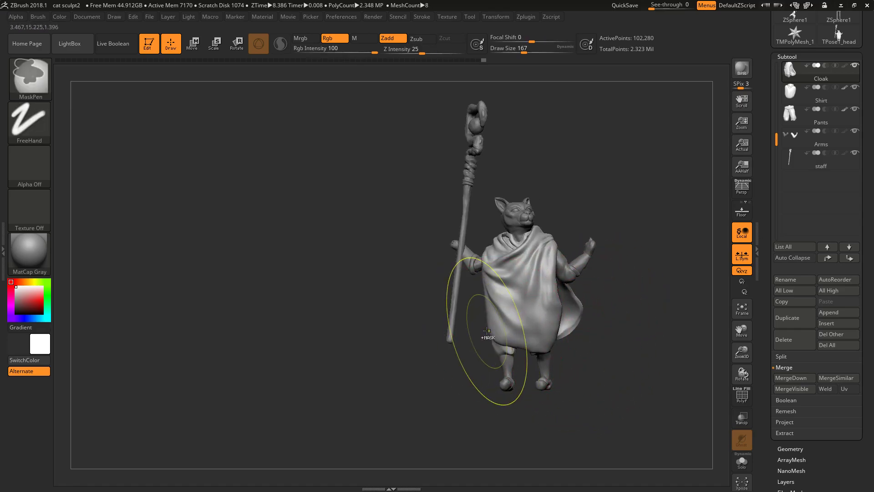
left_click_drag(603, 349, 619, 360)
left_click_drag(611, 318, 639, 332, "alt")
left_click_drag(633, 326, 671, 323)
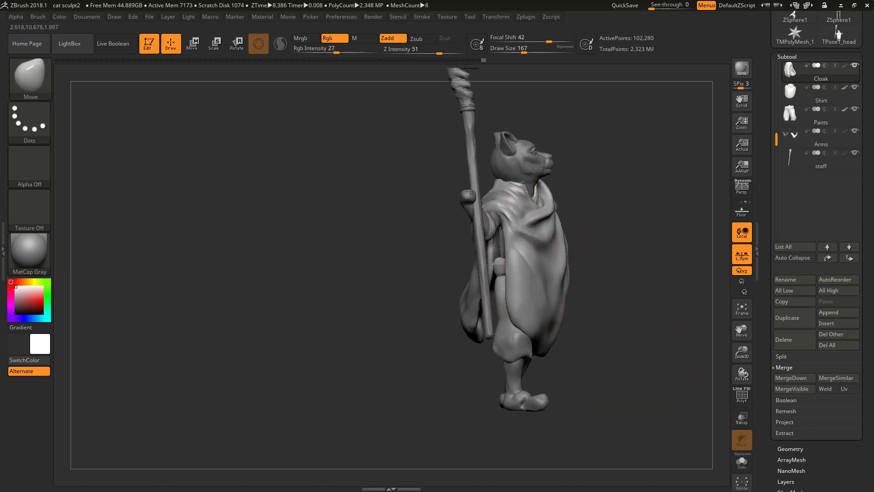
- Reshape the cloak around the staff-holding arm's shoulder and side with the Move brush at draw size 112
key("bracketleft")
left_click_drag(527, 231, 515, 218)
left_click_drag(614, 314, 580, 315)
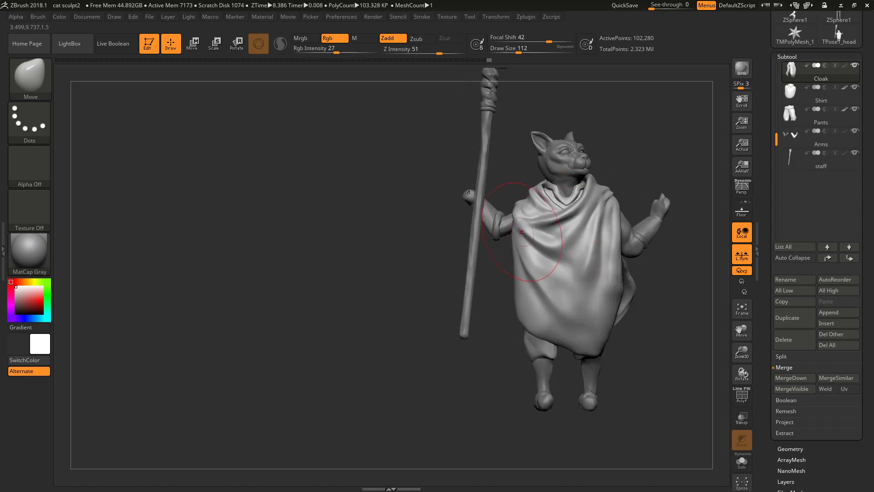
left_click_drag(497, 261, 570, 246)
left_click_drag(501, 209, 503, 209)
left_click_drag(590, 212, 528, 216)
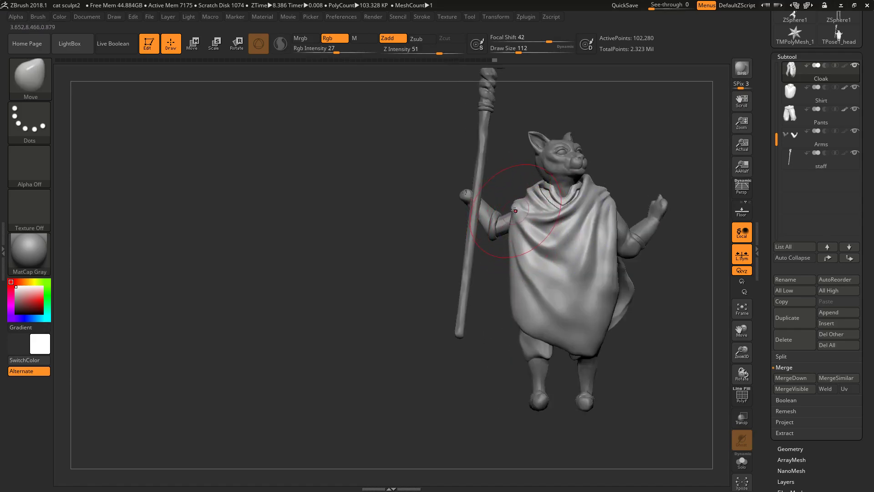
left_click_drag(516, 247, 517, 248)
mouse_move(660, 285)
left_mouse_down("alt")
mouse_move(660, 293)
mouse_move(633, 296)
left_mouse_up("alt")
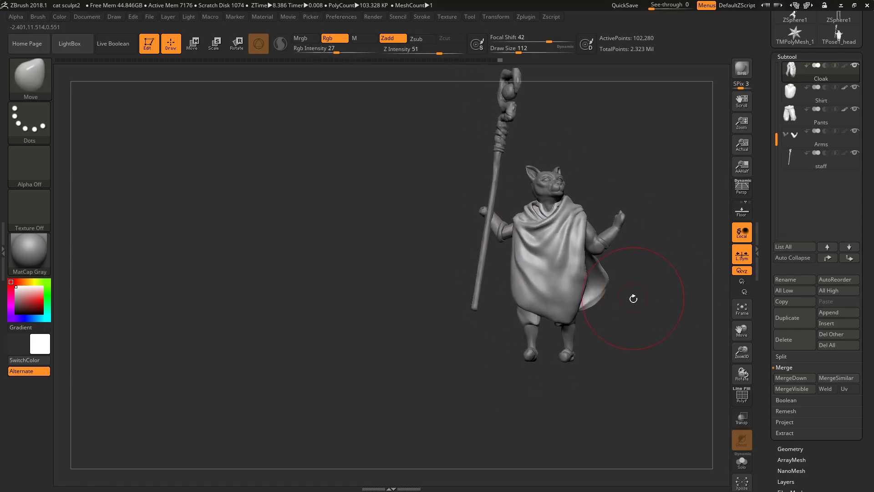
- Lift the cloak's front hem on the staff side with the Move brush at draw size 140
left_click_drag(501, 320, 522, 264)
key("space")
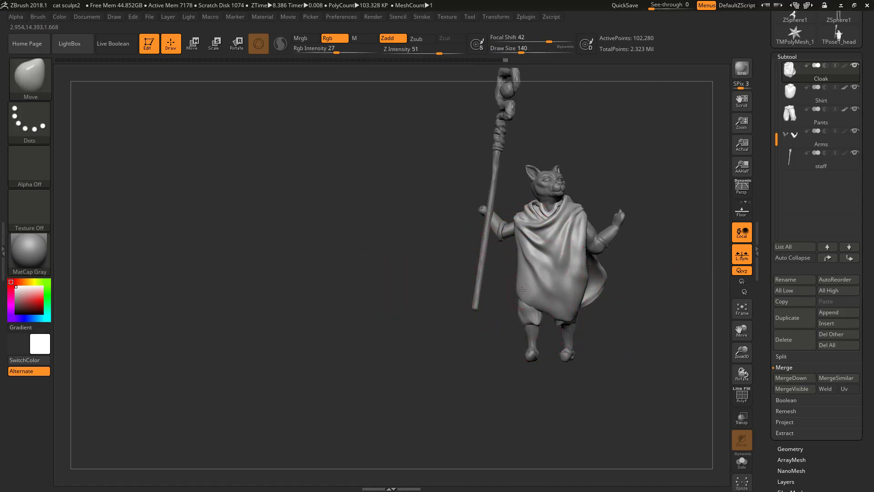
left_click_drag(511, 308, 523, 291)
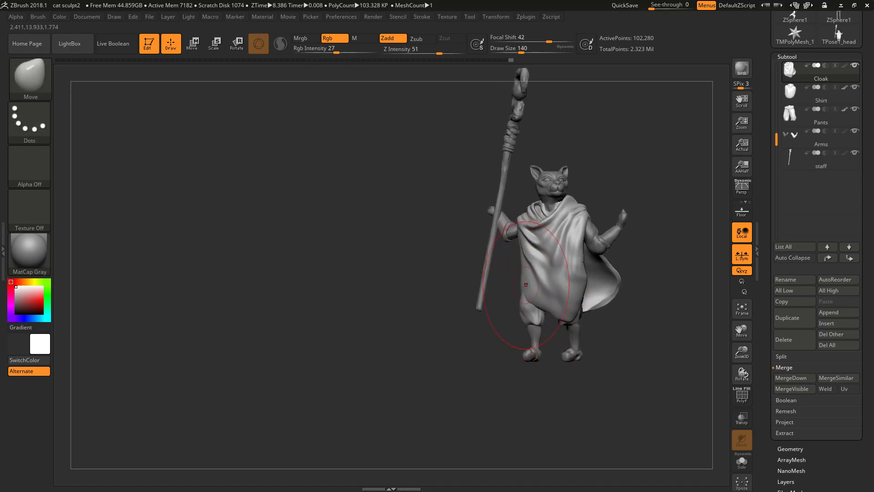
left_click_drag(618, 327, 523, 353)
- Slant the front hem further upward on the staff side with the Move brush, raising the draw size to 172
key("space")
left_click_drag(531, 308, 554, 312)
left_click_drag(532, 309, 526, 305)
left_click_drag(633, 327, 587, 330)
key("space")
mouse_move(550, 300)
left_mouse_down()
mouse_move(541, 299)
mouse_move(592, 328)
left_mouse_up()
left_click_drag(517, 312, 507, 306)
- Adjust the cloak's flared back and lower edge with the Move brush, reducing the draw size to 49
left_click_drag(636, 314, 592, 305)
left_click_drag(641, 281, 634, 262)
mouse_move(634, 262)
left_mouse_down("alt")
mouse_move(614, 315)
mouse_move(570, 317)
left_mouse_up("alt")
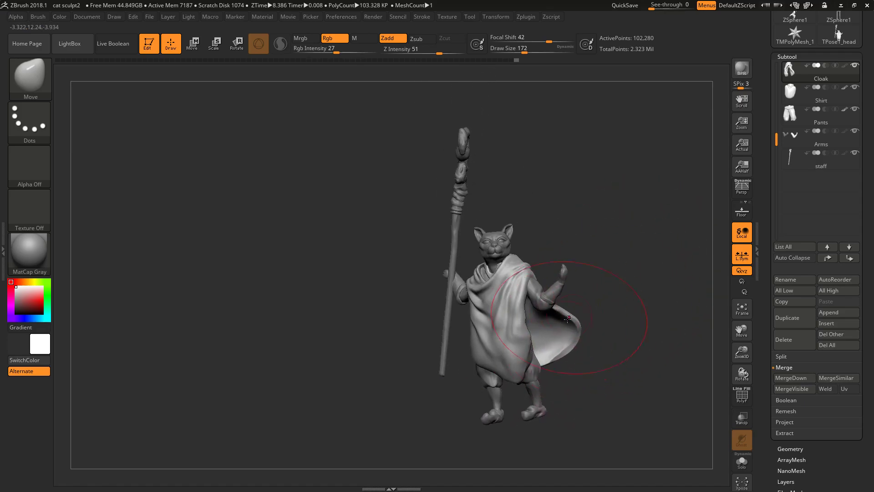
left_click_drag(552, 372, 550, 355, "alt")
key("space")
left_click_drag(515, 322, 504, 322)
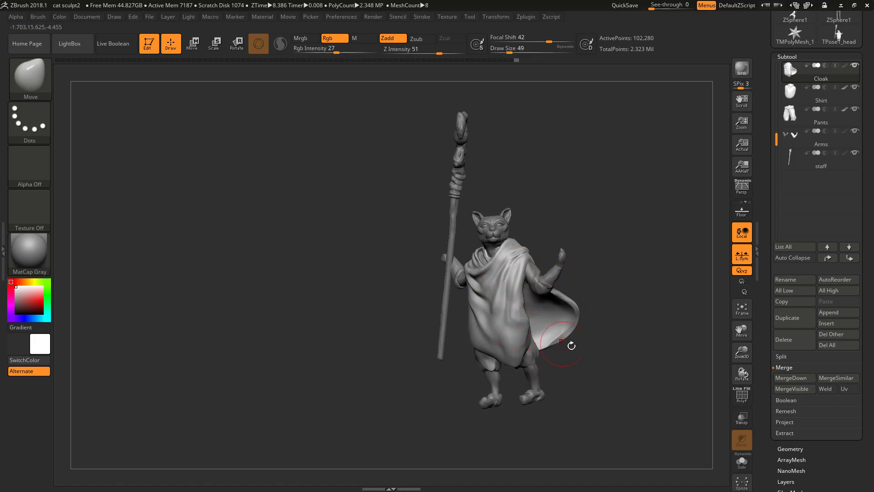
left_click_drag(573, 354, 569, 349, "alt")
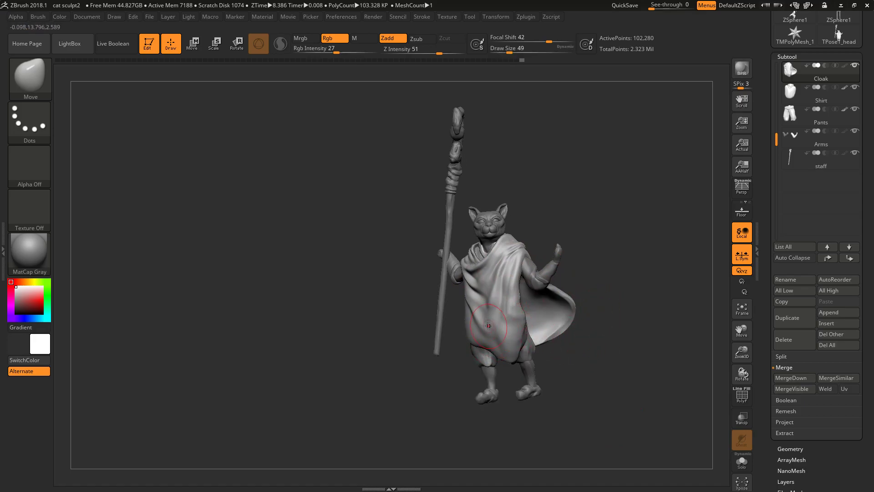
- Switch to DamStandard at draw size 94, carve a diagonal fold across the cloak's front and smooth it
key("b")
key("d")
key("s")
key("space")
left_click_drag(475, 315, 472, 296)
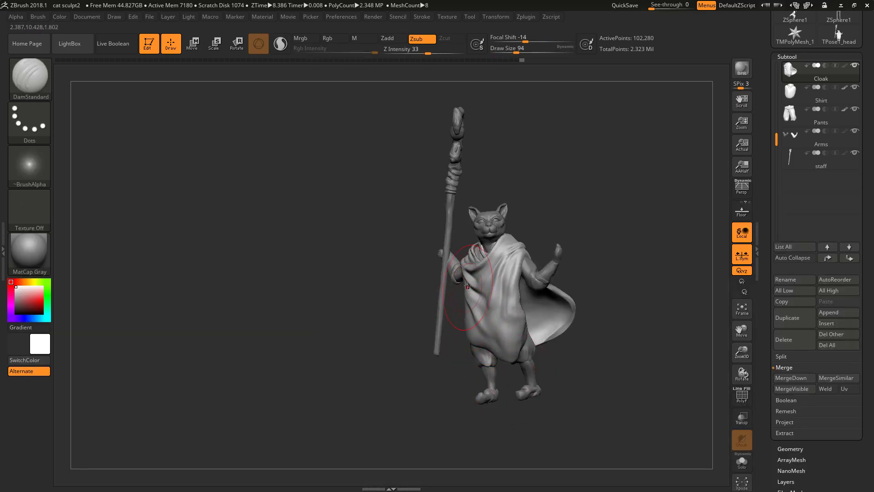
left_click_drag(504, 395, 528, 397)
key("ctrl+z")
key("ctrl+z")
left_click_drag(462, 289, 505, 354)
left_click_drag(478, 313, 487, 322, "shift")
- Set the draw size to 97 and soften the folds across the cloak's lower front by smoothing
key("space")
mouse_move(490, 323)
left_mouse_down()
mouse_move(481, 306)
mouse_move(503, 341)
left_mouse_up()
key("space")
key("ctrl+z")
left_click_drag(479, 308, 495, 336, "shift")
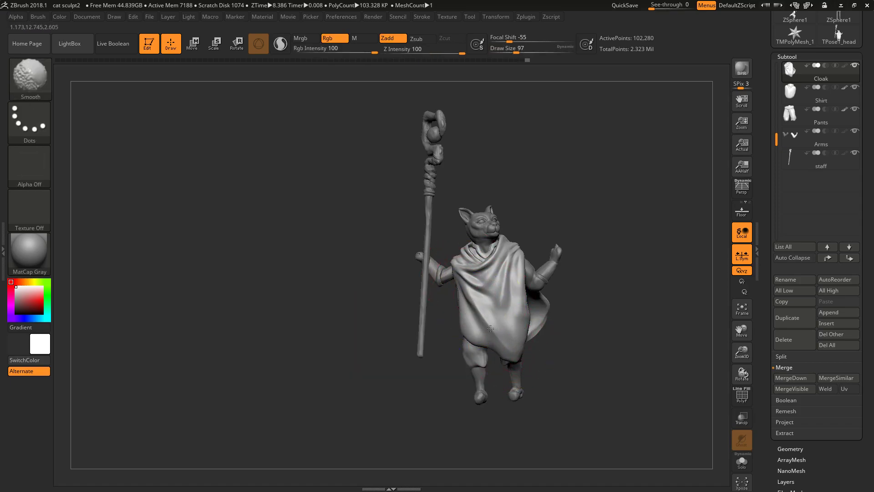
left_click_drag(581, 344, 595, 361)
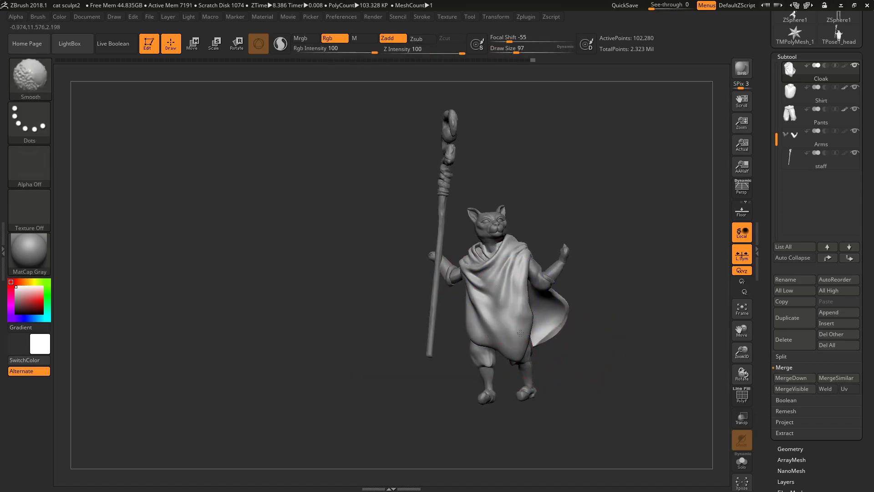
left_click_drag(549, 246, 563, 240)
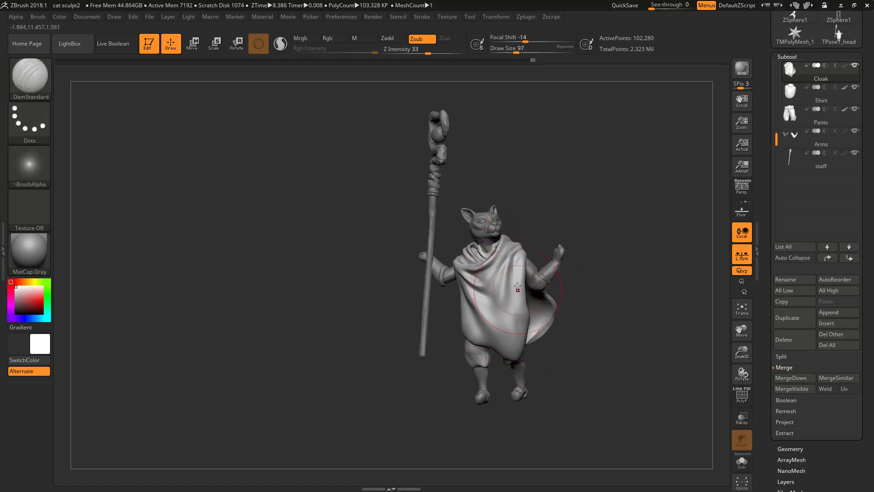
left_click_drag(520, 345, 520, 329, "shift")
mouse_move(587, 237)
left_mouse_down()
mouse_move(609, 228)
mouse_move(596, 220)
mouse_move(597, 191)
mouse_move(597, 205)
left_mouse_up()
- Carve the draped folds below the collar on the cloak's back with DamStandard and smooth them
mouse_move(476, 216)
left_mouse_down("alt")
mouse_move(524, 221)
mouse_move(566, 248)
mouse_move(607, 210)
left_mouse_up("alt")
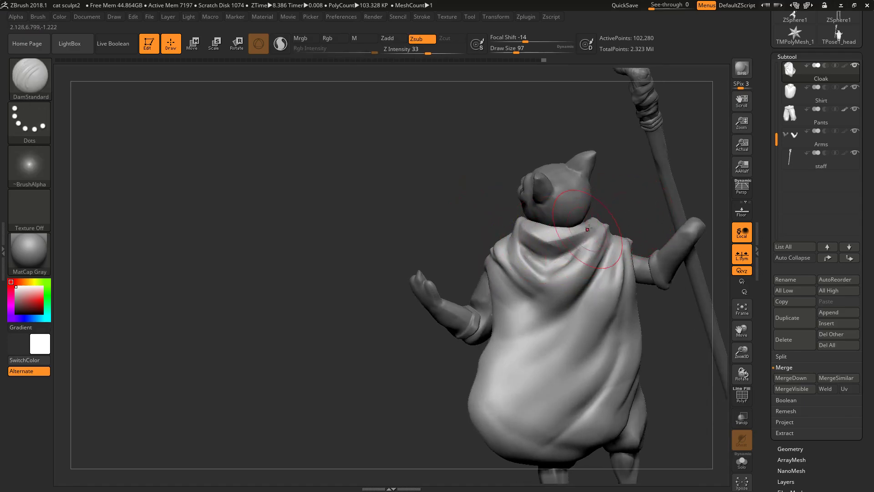
key("shift")
left_click_drag(627, 209, 546, 256)
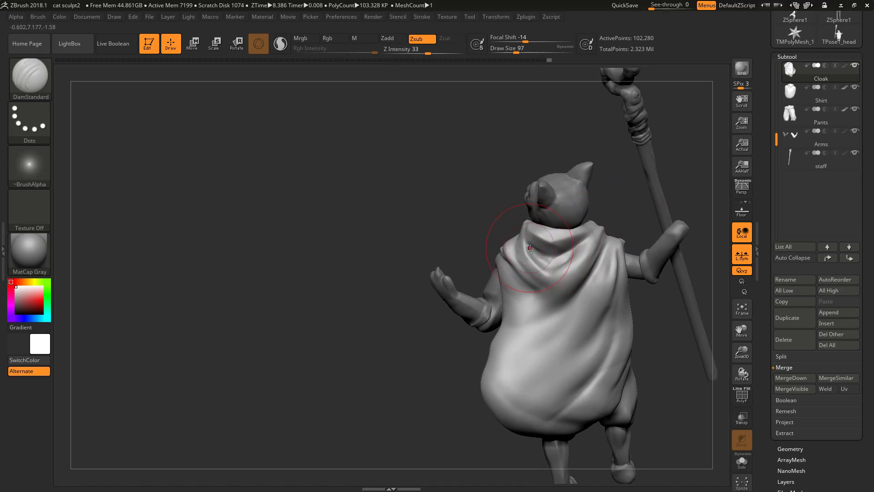
key("shift")
key("shift")
key("ctrl+z")
left_click_drag(587, 260, 563, 350, "shift")
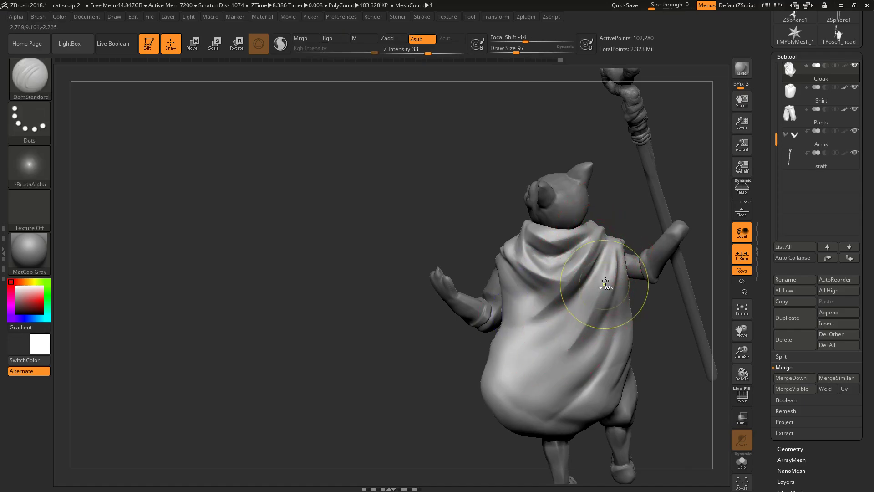
- Carve long diagonal folds down the cloak's back toward the hem and soften them
left_click_drag(608, 261, 562, 360)
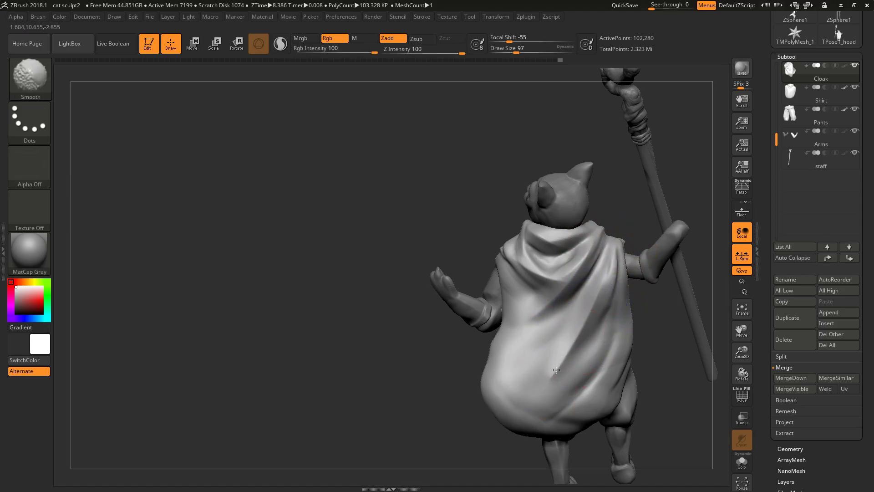
mouse_move(608, 308)
left_mouse_down()
mouse_move(557, 383)
mouse_move(607, 311)
mouse_move(598, 401)
left_mouse_up()
left_click_drag(667, 383, 671, 379)
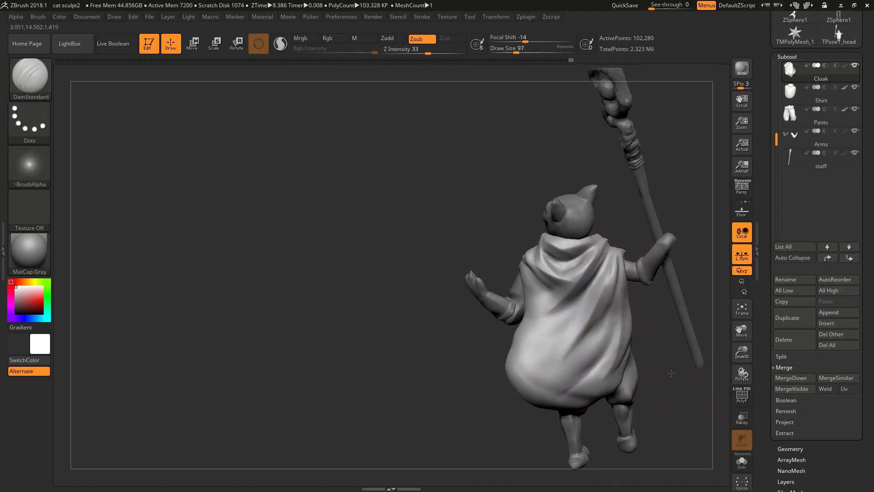
mouse_move(546, 352)
right_mouse_down()
mouse_move(636, 341)
mouse_move(526, 281)
right_mouse_up()
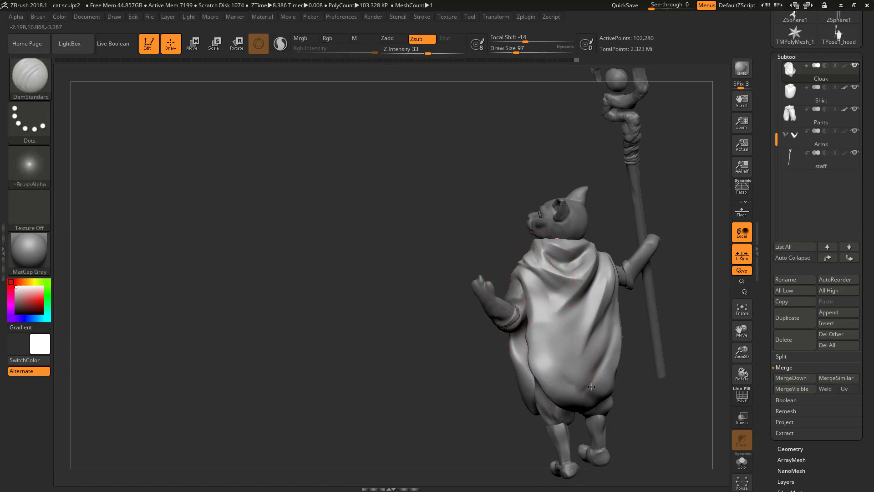
- Try to carve additional folds into the lower back of the cloak with DamStandard
left_click_drag(586, 387, 596, 391)
left_click_drag(682, 405, 645, 387)
key("ctrl+z")
mouse_move(541, 339)
left_mouse_down()
mouse_move(548, 366)
mouse_move(574, 384)
left_mouse_up()
key("ctrl+z")
mouse_move(557, 332)
left_mouse_down()
mouse_move(569, 388)
mouse_move(560, 321)
left_mouse_up()
- Try to carve folds at the cloak's free-arm shoulder from the front with DamStandard at draw sizes 59 and 116
mouse_move(487, 396)
left_mouse_down()
mouse_move(634, 351)
mouse_move(626, 334)
left_mouse_up()
mouse_move(574, 218)
left_mouse_down("alt")
mouse_move(572, 245)
mouse_move(539, 247)
mouse_move(507, 269)
left_mouse_up("alt")
key("[")
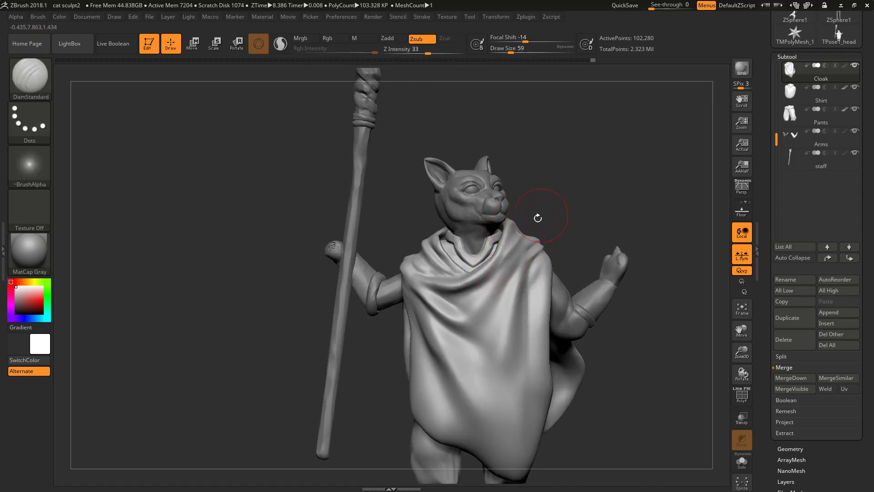
left_click_drag(550, 207, 557, 203)
key("ctrl")
key("ctrl+z")
key("]")
mouse_move(567, 205)
left_mouse_down()
mouse_move(580, 179)
mouse_move(534, 241)
left_mouse_up()
key("ctrl+z")
mouse_move(568, 164)
left_mouse_down("alt")
mouse_move(517, 254)
mouse_move(595, 185)
left_mouse_up("alt")
key("ctrl+z")
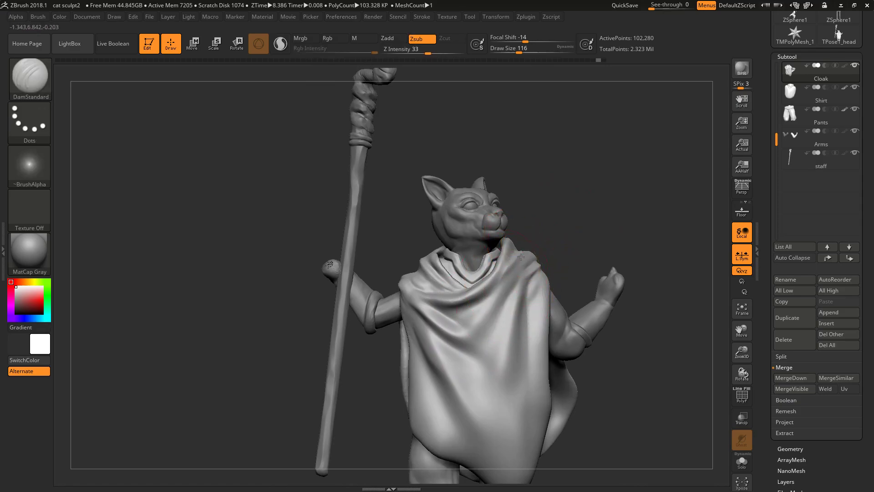
- Carve diagonal folds from the shoulders toward the middle of the cloak's front with DamStandard and smooth them, reducing the draw size to 83
mouse_move(522, 268)
left_mouse_down()
mouse_move(472, 343)
mouse_move(492, 307)
mouse_move(449, 360)
left_mouse_up()
left_click_drag(423, 305, 470, 342)
left_click_drag(424, 319, 488, 413)
key("ctrl+z")
left_click_drag(423, 315, 480, 394)
left_click_drag(433, 336, 486, 404, "alt")
key("shift")
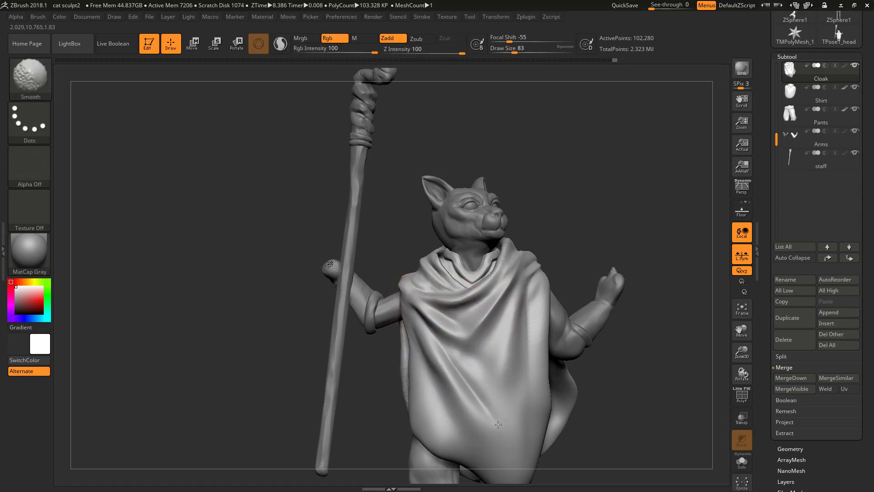
- Carve a long fold down the staff-arm side of the cloak's front and smooth it
left_click_drag(413, 319, 457, 435)
key("ctrl+z")
left_click_drag(412, 320, 450, 427)
key("shift")
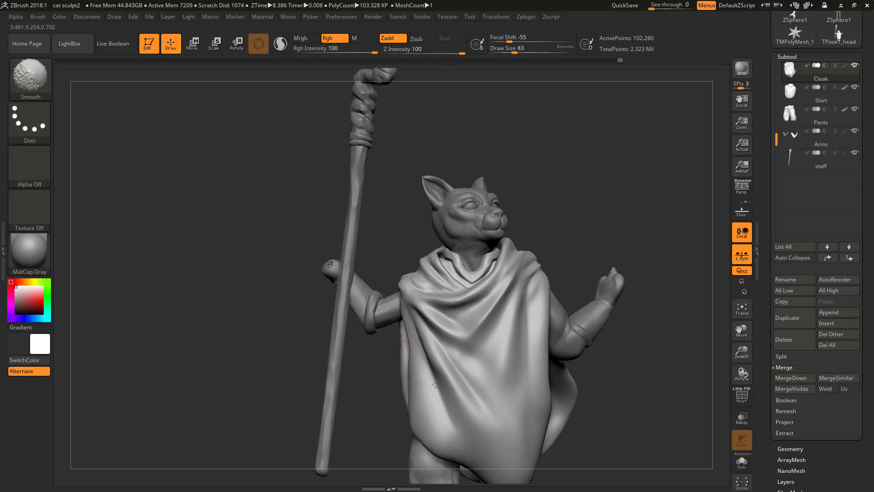
- Reduce the draw size to 71, carve a vertical fold on the free-arm side of the cloak's front and smooth it
key("space")
key("space")
left_click_drag(528, 308, 523, 308)
key("shift")
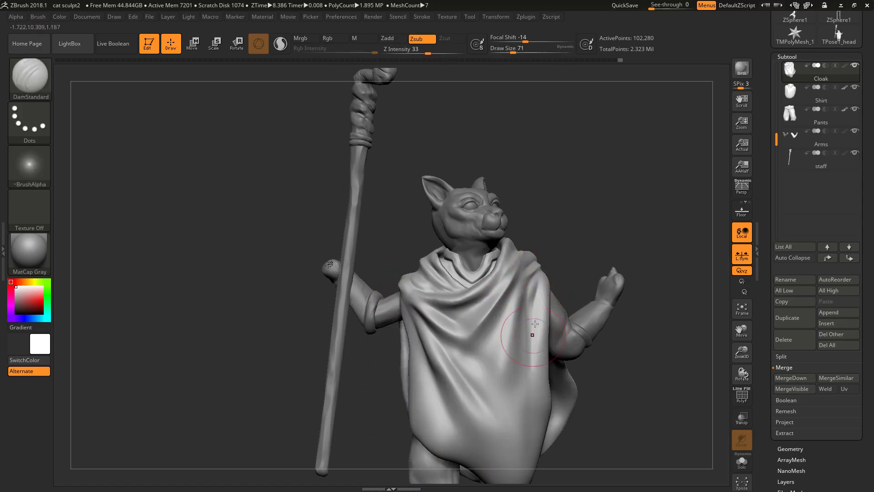
key("ctrl+z")
mouse_move(570, 273)
left_mouse_down("alt")
mouse_move(572, 236)
mouse_move(542, 296)
mouse_move(534, 346)
left_mouse_up("alt")
key("shift")
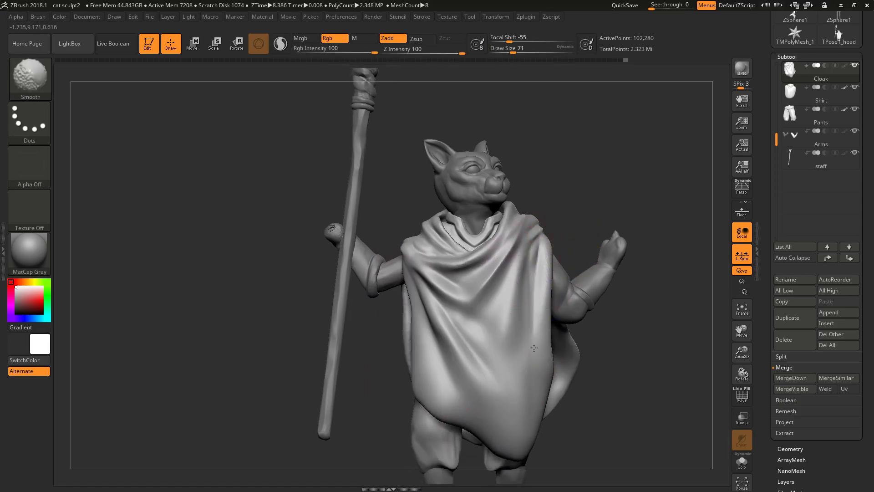
- Switch to ClayBuildup at draw size 68, build up the fold on the cloak's free-arm side and smooth it
key("space")
left_click_drag(527, 314, 532, 314)
key("b")
key("c")
key("b")
key("space")
left_click_drag(533, 284, 529, 284)
left_click_drag(524, 315, 527, 265, "shift")
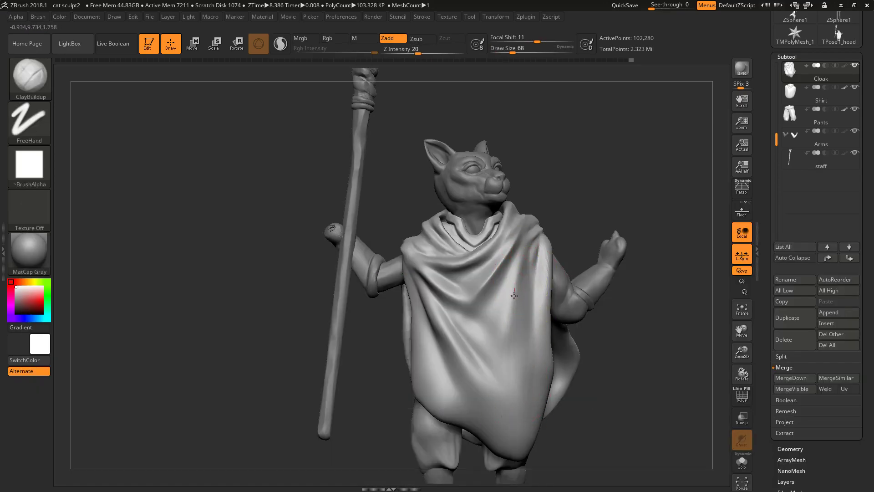
left_click_drag(499, 365, 509, 342, "shift")
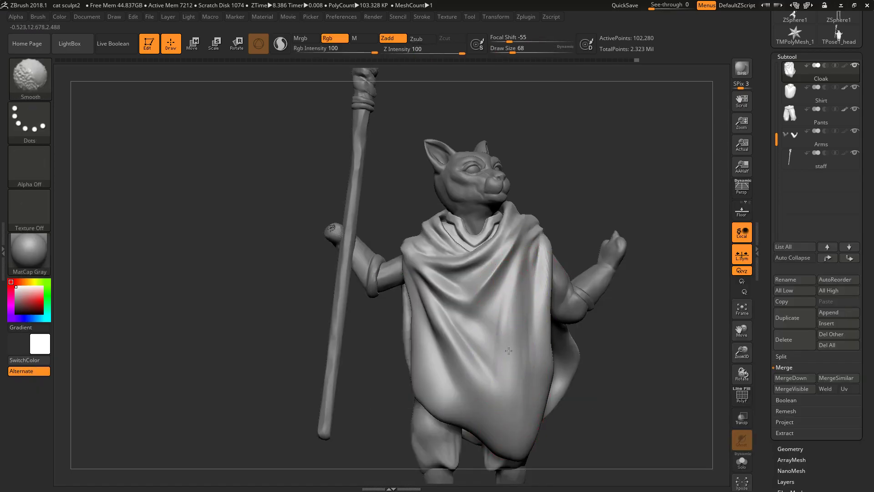
- Reduce the ClayBuildup draw size to 49, build up a diagonal fold across the cloak's lower front and smooth it
left_click_drag(573, 431, 562, 393, "alt")
key("s")
left_click_drag(457, 312, 453, 311)
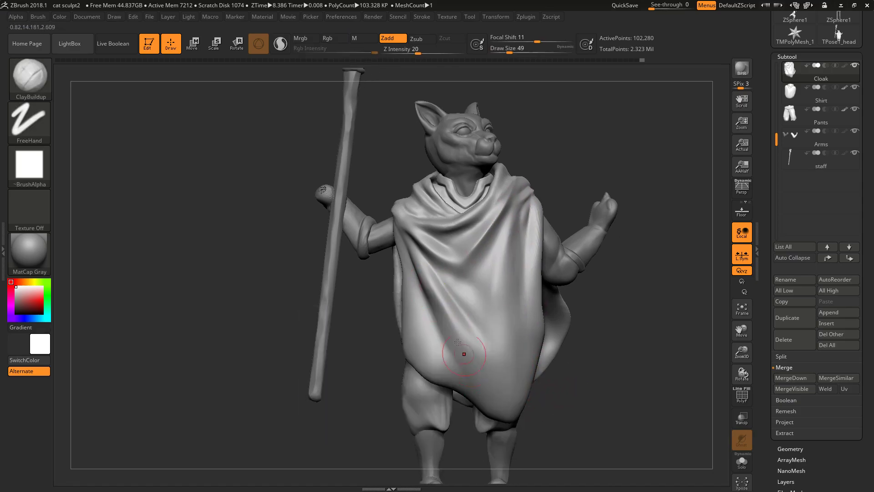
left_click_drag(447, 312, 511, 403)
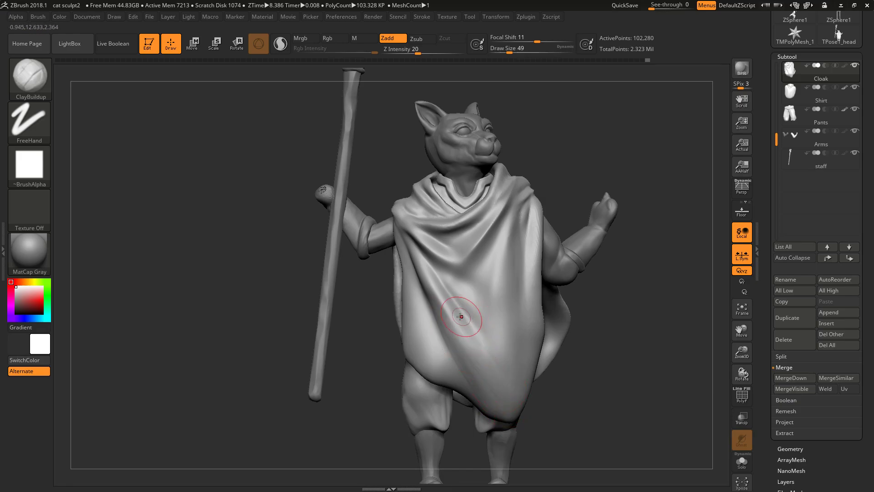
mouse_move(450, 304)
left_mouse_down()
mouse_move(470, 376)
mouse_move(455, 329)
left_mouse_up()
left_click_drag(440, 291, 453, 324, "shift")
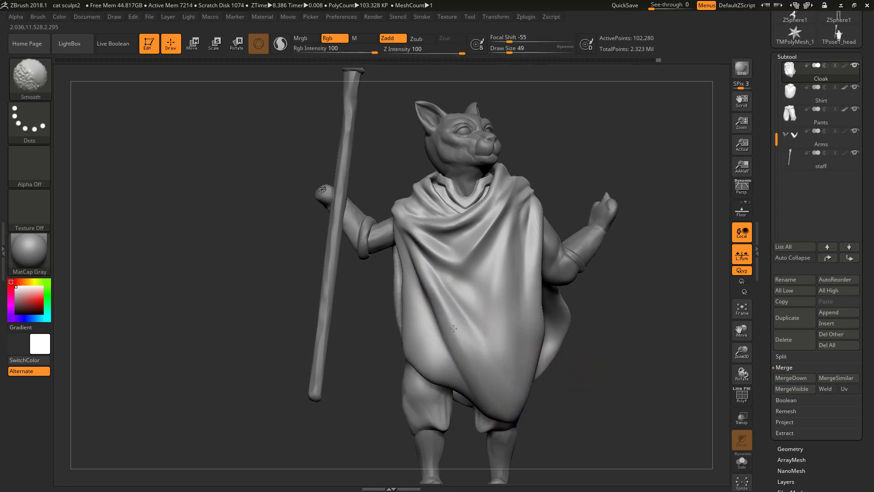
- Switch to DamStandard at draw size 80 and carve folds into the staff-arm side of the cloak's front
left_click_drag(567, 426, 534, 397)
key("b")
key("d")
key("s")
key("space")
left_click_drag(397, 277, 412, 277)
left_click_drag(400, 283, 450, 287)
left_click_drag(422, 253, 457, 313)
key("bracketleft")
key("bracketleft")
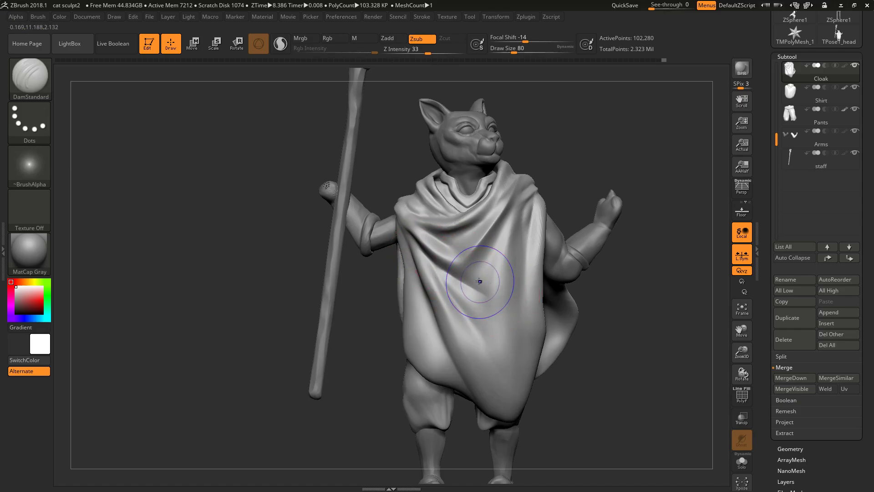
- Refine the fold below the cloak's collar with DamStandard at draw size 51
key("shift")
left_click_drag(575, 205, 578, 250)
key("shift")
left_click_drag(465, 249, 497, 232)
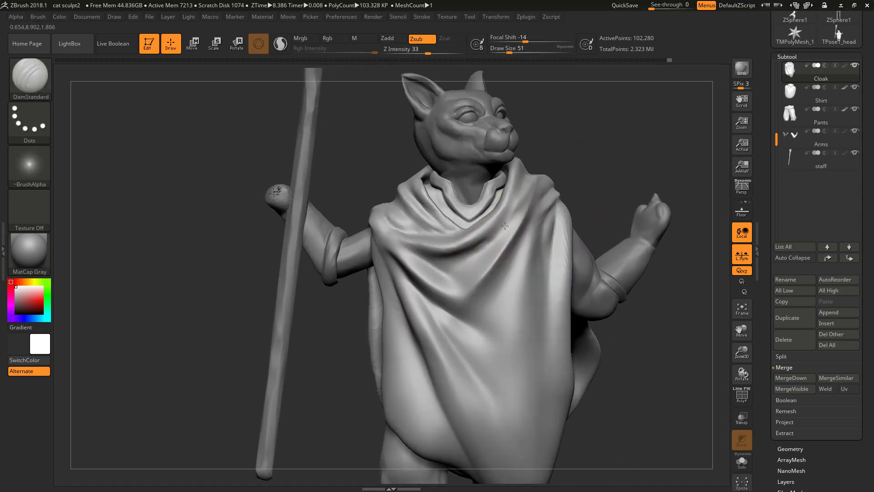
- Raise the draw size to 74, carve the fold over the cloak's staff-arm shoulder and smooth it
mouse_move(608, 162)
left_mouse_down("alt")
mouse_move(611, 198)
mouse_move(641, 220)
left_mouse_up("alt")
key("shift")
key("space")
left_click_drag(358, 227, 411, 255)
key("ctrl+z")
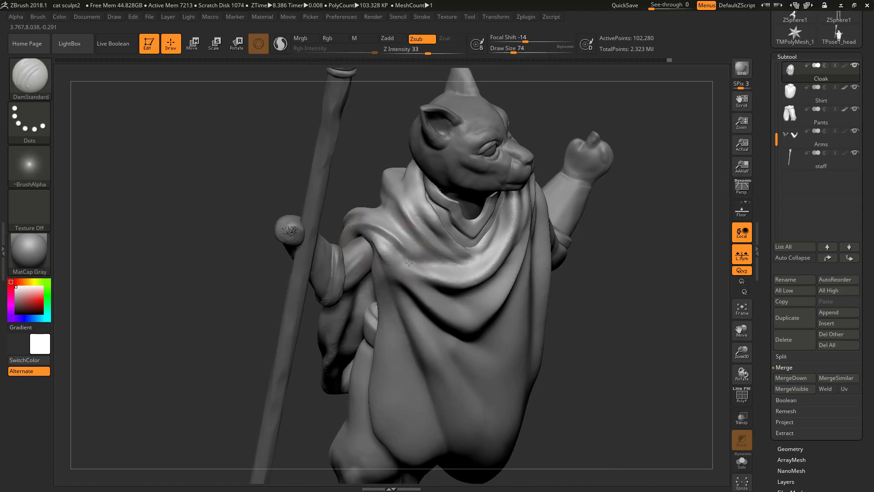
key("shift")
left_click_drag(363, 189, 395, 224)
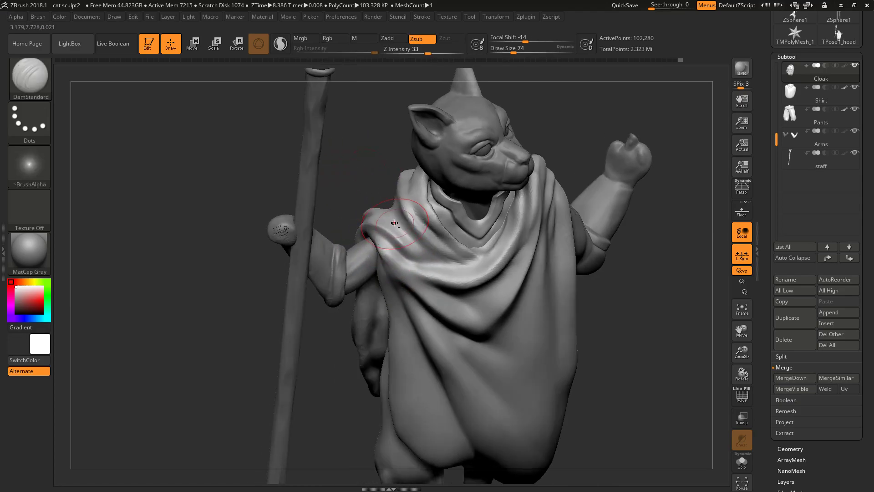
left_click_drag(429, 253, 377, 172)
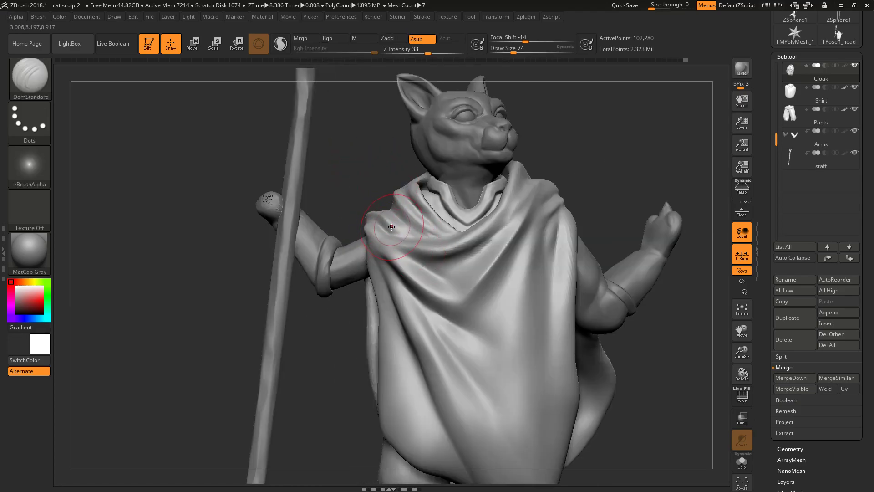
key("shift")
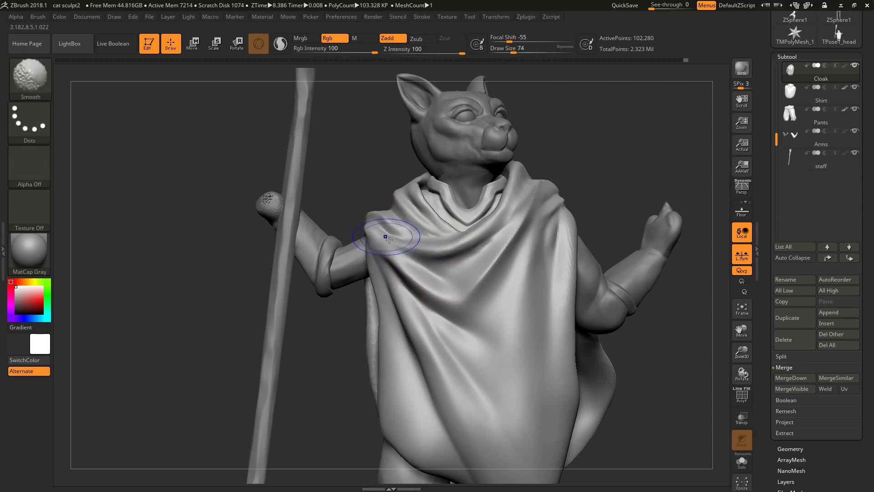
- Try to smooth and carve the vertical fold on the free-arm side of the cloak's front at draw size 68
mouse_move(636, 220)
left_mouse_down()
mouse_move(534, 238)
mouse_move(507, 326)
left_mouse_up()
left_click_drag(510, 241, 508, 325, "shift")
left_click_drag(553, 401, 533, 316, "alt")
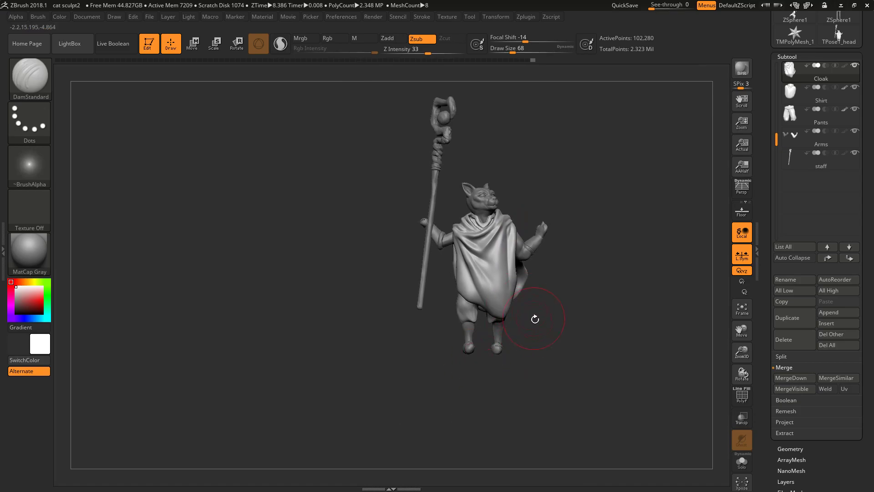
key("ctrl+z")
left_click_drag(501, 236, 504, 273)
key("ctrl+z")
- Try to pull the cloak's front hem outward with the Move brush at draw size 145
key("b")
key("m")
key("v")
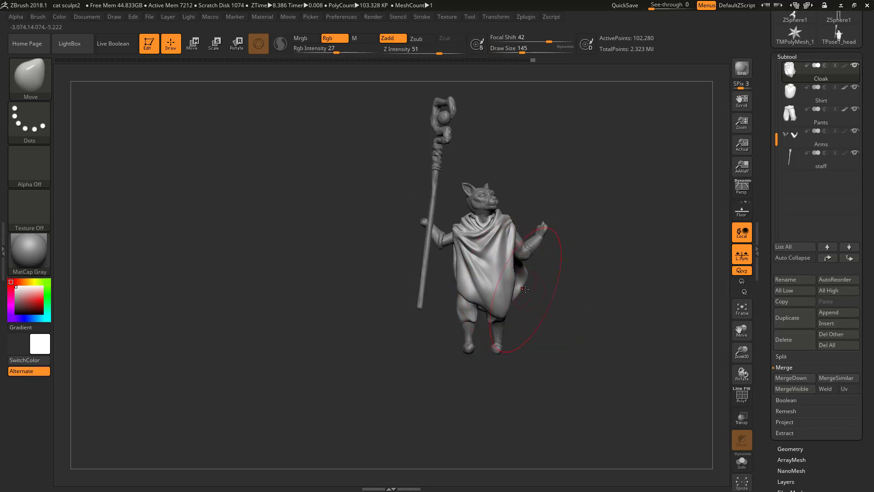
left_click_drag(502, 312, 522, 349)
key("ctrl+z")
key("ctrl+z")
- Isolate the cloak and build up its inner surface with ClayBuildup at draw size 101
key("space")
left_click_drag(494, 291, 488, 291)
left_click_drag(537, 341, 655, 343)
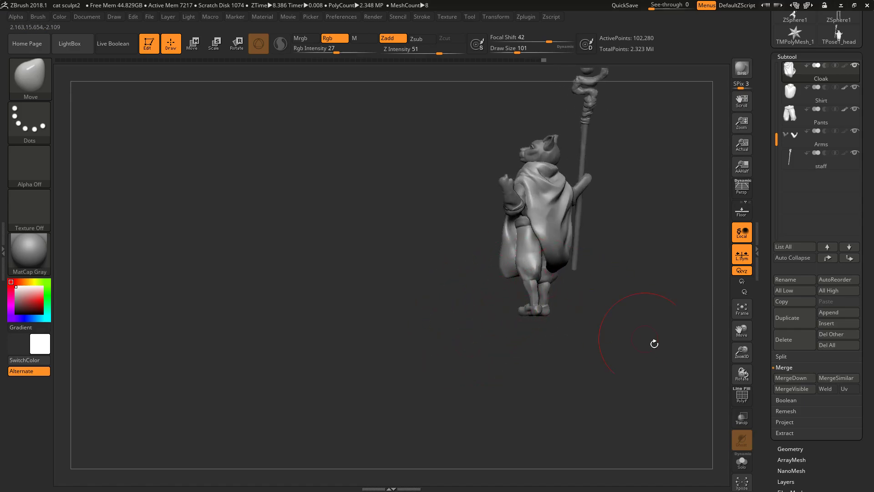
left_click(750, 470)
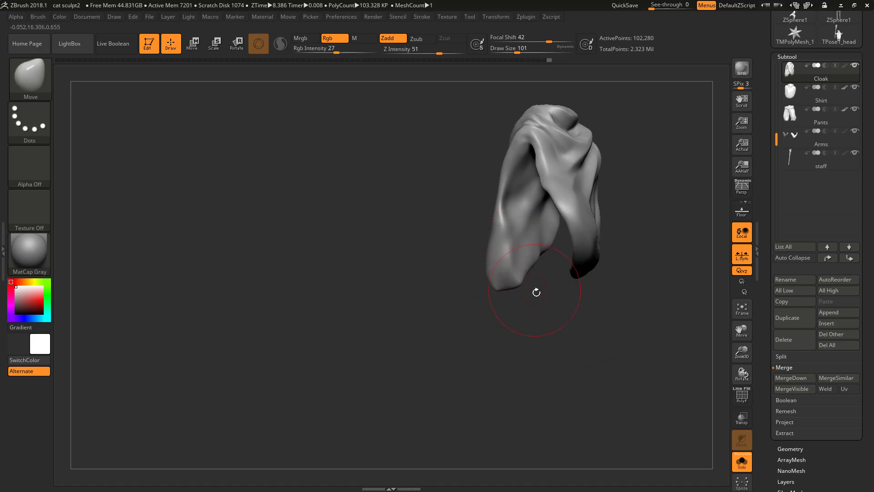
left_click_drag(535, 290, 514, 236)
key("b")
key("c")
key("b")
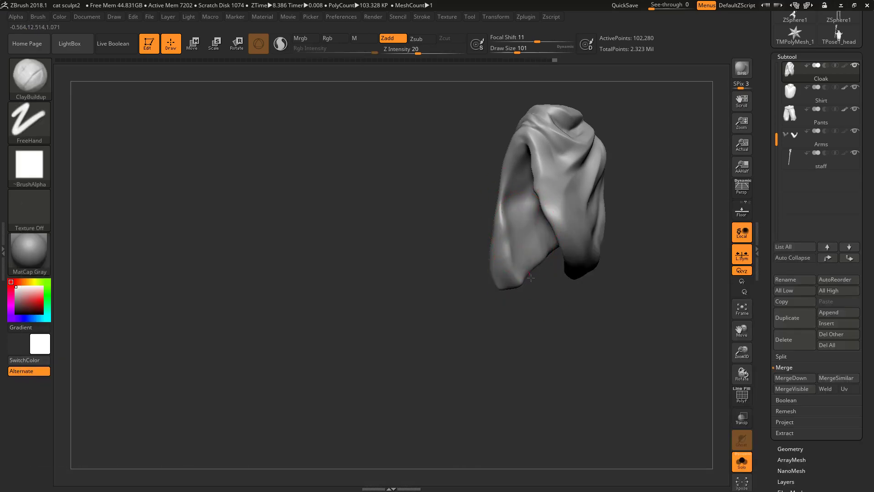
mouse_move(544, 305)
left_mouse_down()
mouse_move(565, 348)
mouse_move(546, 362)
mouse_move(533, 334)
left_mouse_up()
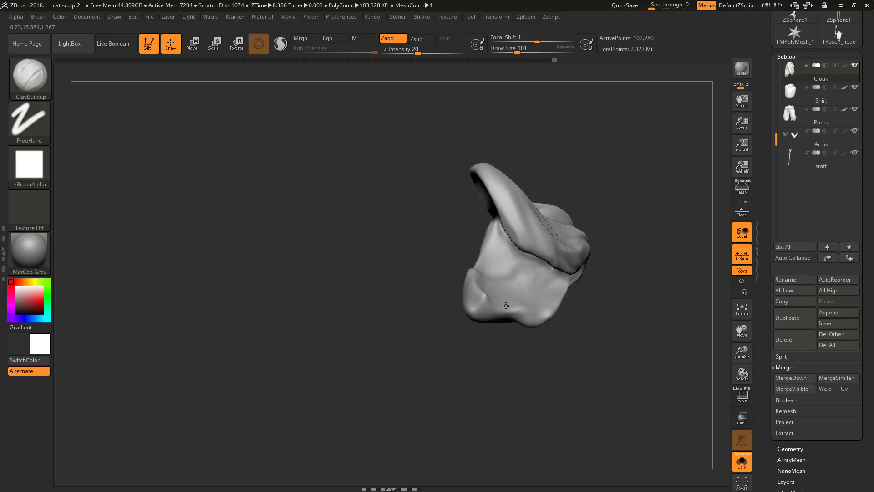
mouse_move(525, 274)
left_mouse_down()
mouse_move(526, 316)
mouse_move(509, 270)
left_mouse_up()
left_click_drag(546, 164, 634, 252)
mouse_move(579, 225)
left_mouse_down()
mouse_move(588, 253)
mouse_move(576, 237)
left_mouse_up()
left_click_drag(623, 274, 652, 311)
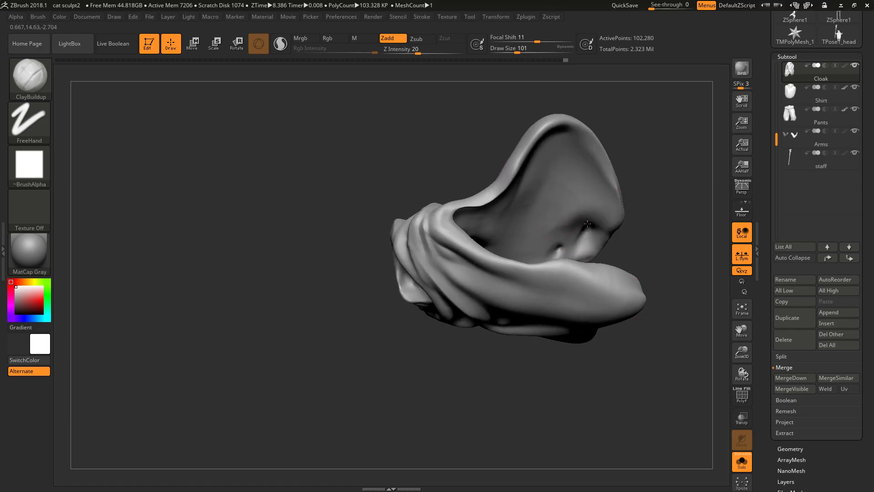
- Fill the dents near the inner edge of the cloak's flared back and smooth them
left_click_drag(588, 221, 560, 249)
left_click_drag(627, 258, 642, 256)
key("b")
left_click_drag(579, 248, 564, 228)
key("shift")
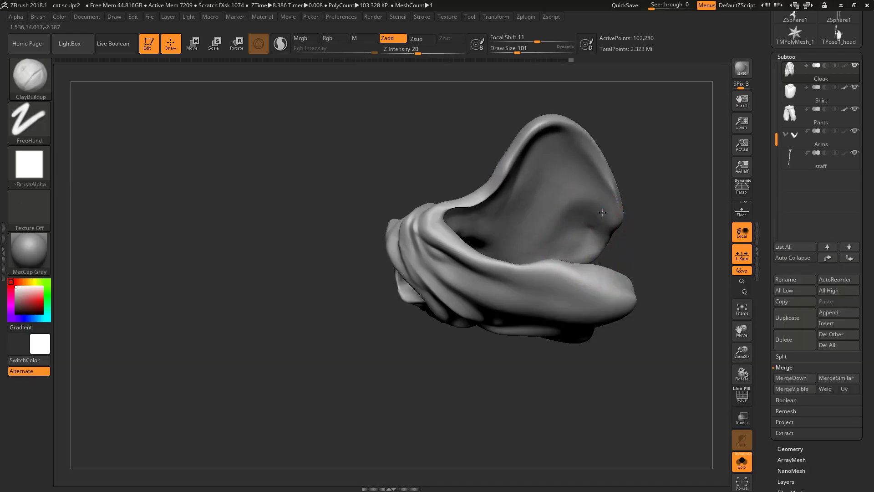
- Build up the remaining uneven areas on the inside of the cloak and smooth the inner surface
mouse_move(649, 214)
left_mouse_down()
mouse_move(580, 349)
mouse_move(531, 294)
mouse_move(553, 319)
mouse_move(576, 189)
mouse_move(600, 244)
left_mouse_up()
mouse_move(592, 196)
left_mouse_down()
mouse_move(614, 264)
mouse_move(624, 268)
left_mouse_up()
left_click_drag(614, 222, 629, 291)
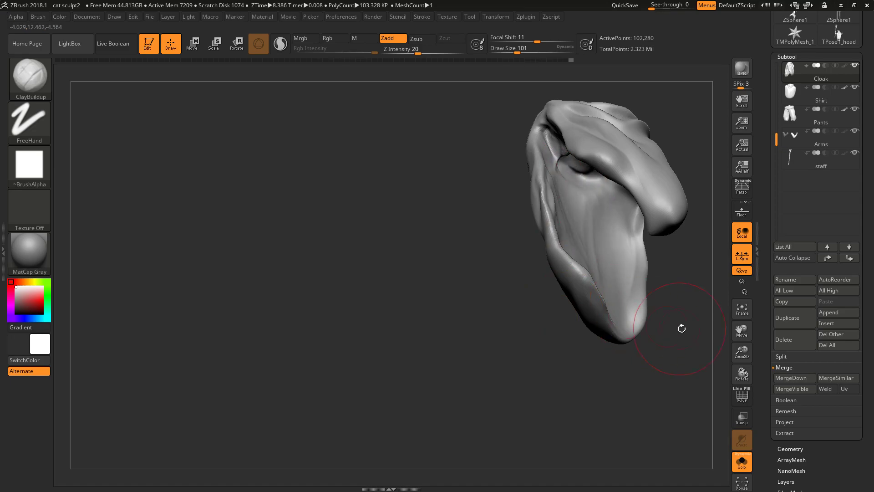
left_click_drag(678, 327, 586, 234)
key("shift")
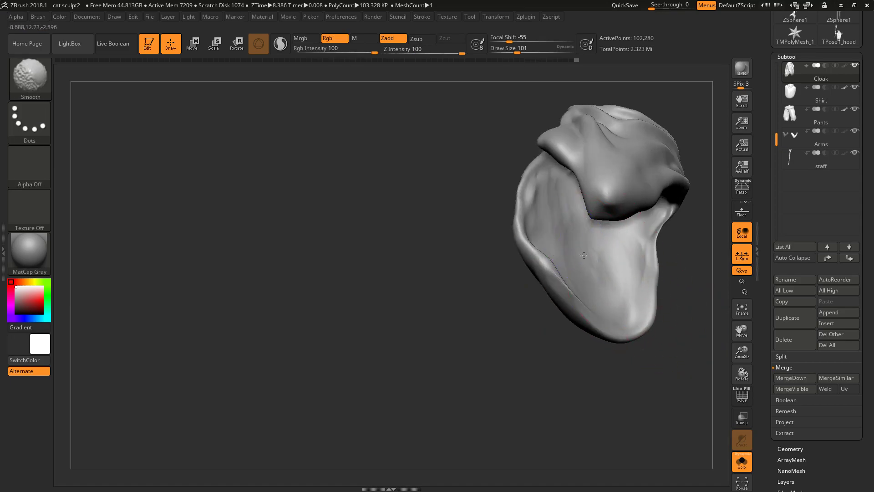
left_click_drag(647, 353, 648, 414)
mouse_move(565, 259)
left_mouse_down("shift")
mouse_move(558, 239)
mouse_move(605, 292)
left_mouse_up("shift")
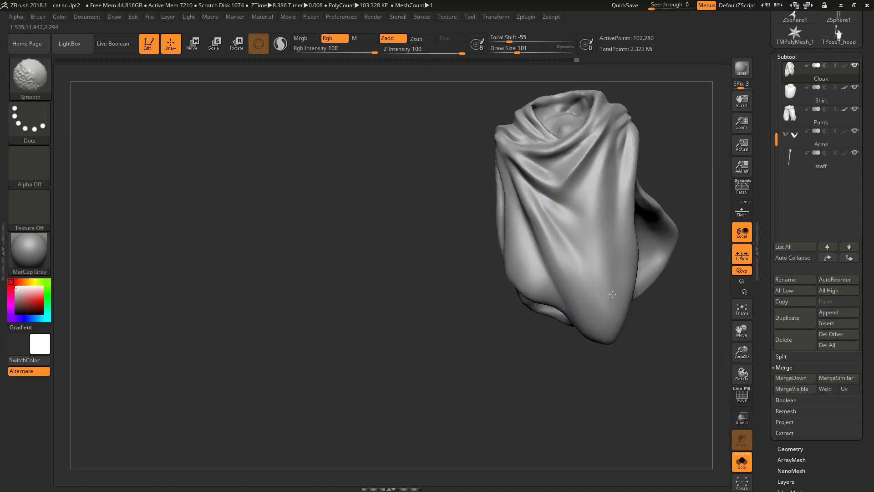
- Show all subtools again and reshape the cloak around the free arm with the Move brush at draw size 187
left_click(741, 461)
mouse_move(675, 389)
left_mouse_down("alt")
mouse_move(671, 414)
mouse_move(660, 413)
mouse_move(670, 400)
mouse_move(658, 383)
mouse_move(636, 387)
mouse_move(634, 398)
mouse_move(630, 387)
mouse_move(510, 405)
mouse_move(651, 405)
mouse_move(626, 389)
left_mouse_up("alt")
key("b")
key("m")
key("v")
key("space")
left_click_drag(488, 293, 492, 293)
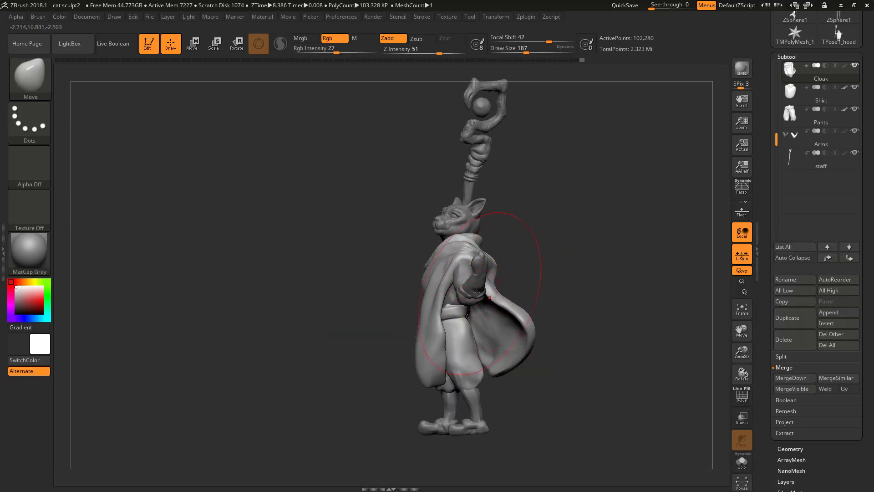
left_click_drag(572, 259, 524, 269)
key("space")
left_click_drag(506, 274, 490, 291)
mouse_move(574, 281)
left_mouse_down()
mouse_move(621, 285)
mouse_move(560, 292)
left_mouse_up()
- Select the Arms subtool and carve folds into the free arm's upper sleeve with DamStandard at draw size 108
mouse_move(509, 246)
left_mouse_down("alt")
mouse_move(509, 264)
mouse_move(502, 257)
mouse_move(484, 269)
left_mouse_up("alt")
left_click(484, 273, "alt")
key("b")
key("d")
key("s")
key("space")
left_click_drag(489, 279, 484, 313)
left_click_drag(510, 247, 507, 244)
right_click_drag(506, 244, 498, 289, "ctrl")
left_click_drag(486, 280, 476, 331)
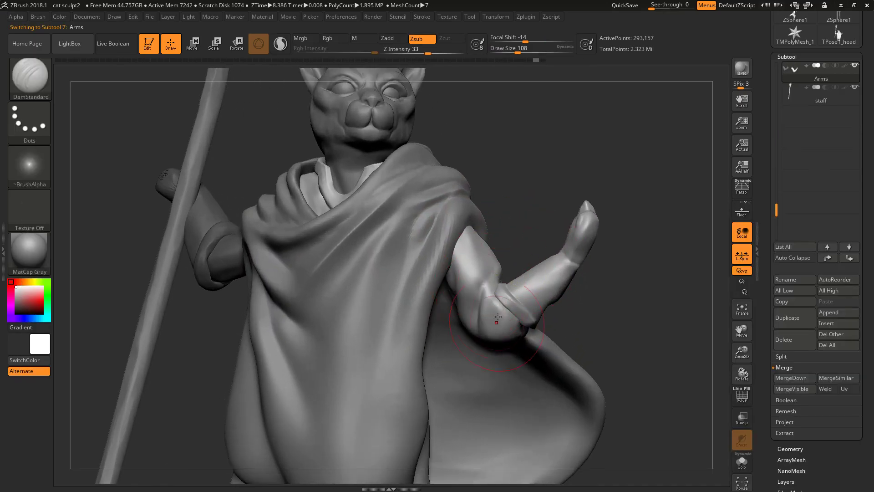
- Carve further folds down the free arm's upper sleeve toward the elbow, undoing the last stroke
right_click_drag(479, 339, 486, 301)
left_click_drag(486, 289, 476, 324)
left_click_drag(500, 251, 480, 315)
left_click_drag(528, 229, 493, 276)
key("ctrl+z")
- Try to carve two more folds toward the inner elbow of the free arm's sleeve
left_click_drag(615, 191, 593, 244)
left_click_drag(525, 246, 501, 271)
left_click_drag(511, 261, 488, 289)
mouse_move(659, 350)
left_mouse_down()
mouse_move(652, 217)
mouse_move(697, 223)
left_mouse_up()
key("ctrl+z")
key("ctrl+z")
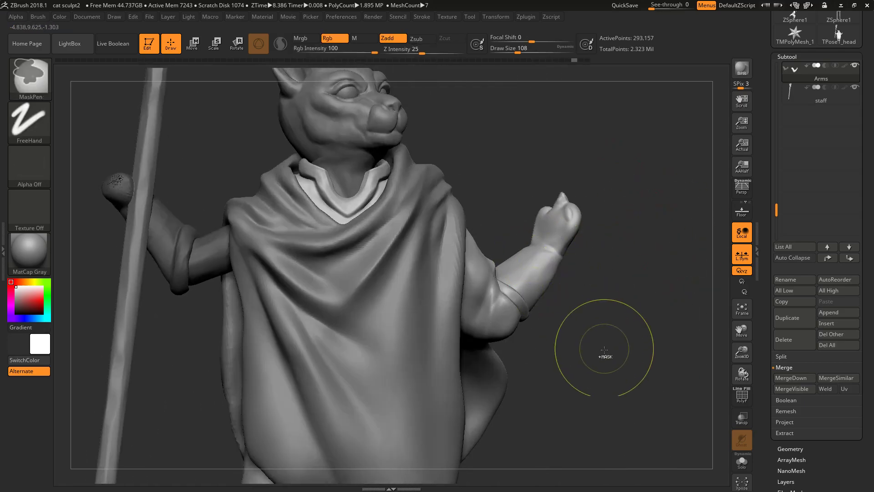
- Clear the mask on the arms and build up the free arm's upper sleeve with ClayBuildup at draw size 68
left_click_drag(574, 301, 590, 344)
key("b")
key("c")
key("b")
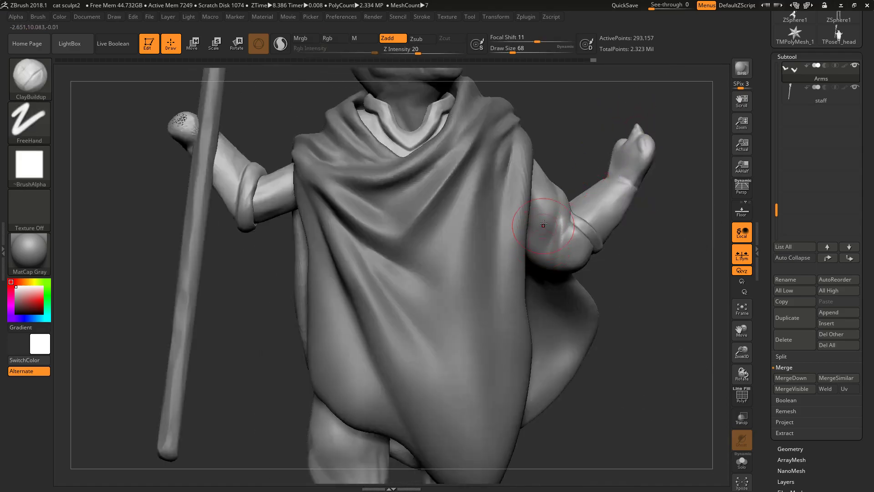
- Carve the free arm's sleeve folds deeper with DamStandard at draw size 116, reducing the draw size to 71
key("b")
key("d")
key("s")
key("space")
left_click_drag(555, 209, 562, 209)
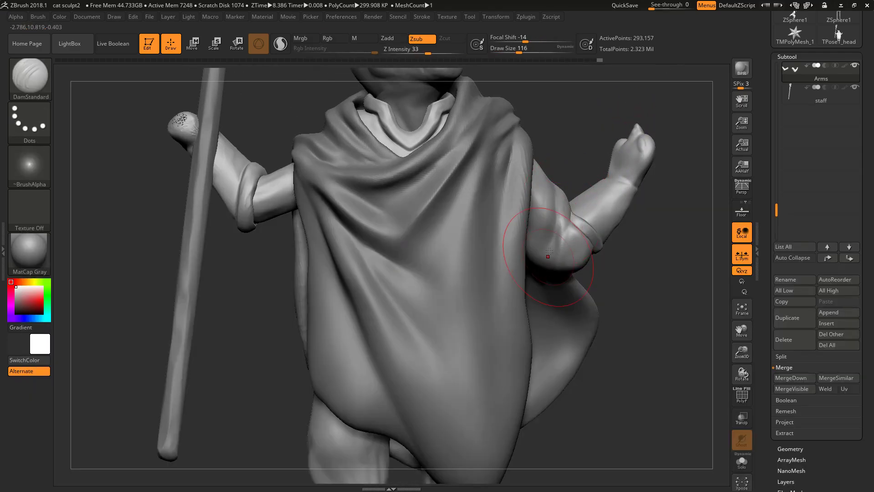
key("space")
left_click_drag(580, 250, 572, 256)
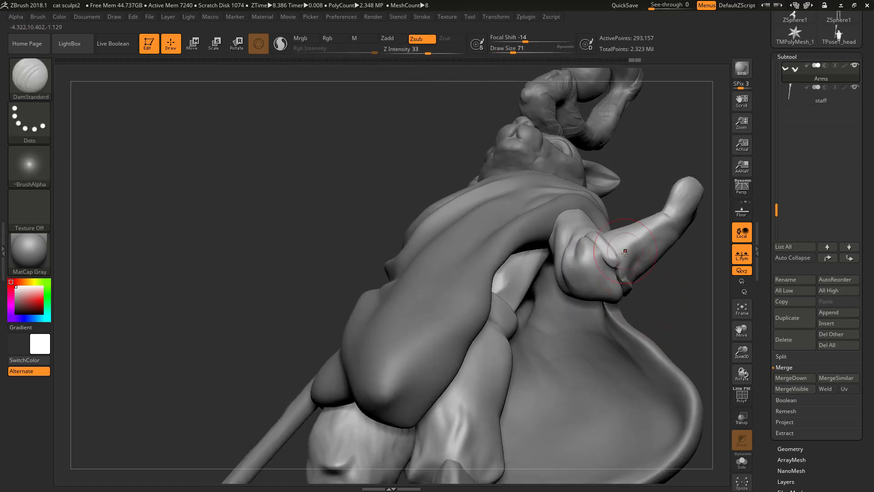
- Build up the folds around the free arm's elbow with ClayBuildup at draw size 71 and check the whole figure
key("b")
key("c")
key("b")
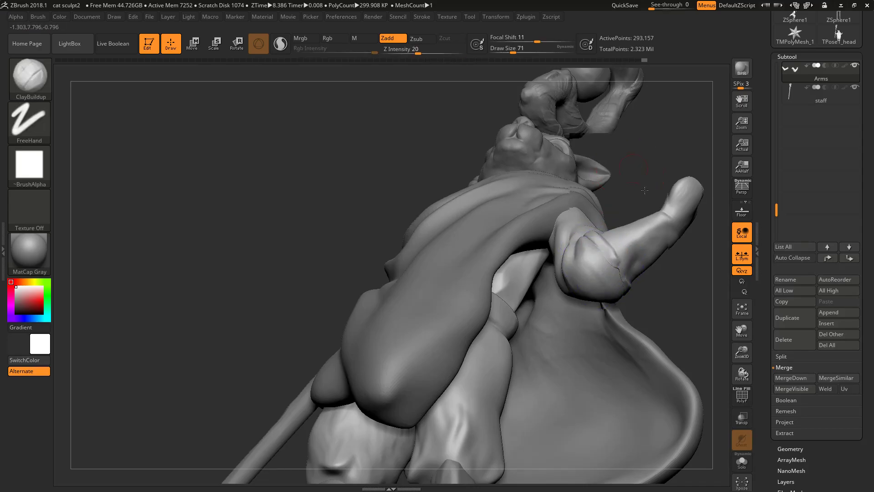
left_click_drag(644, 166, 644, 274)
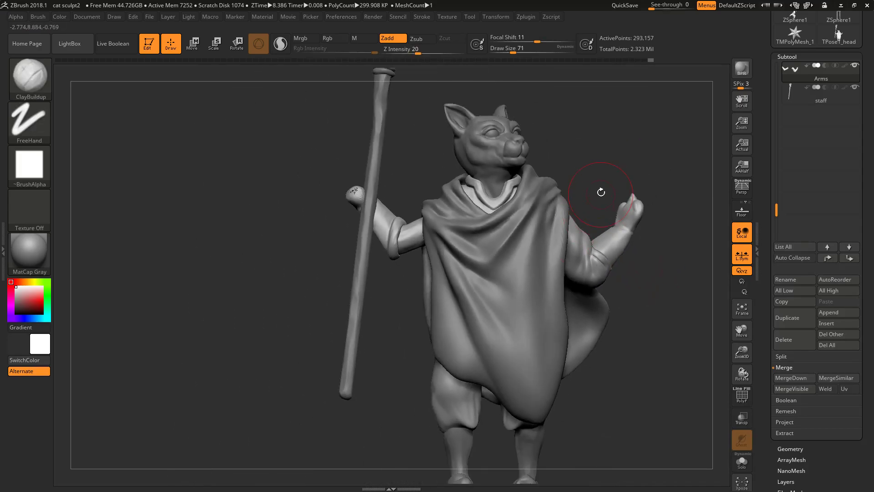
left_click_drag(601, 192, 580, 219)
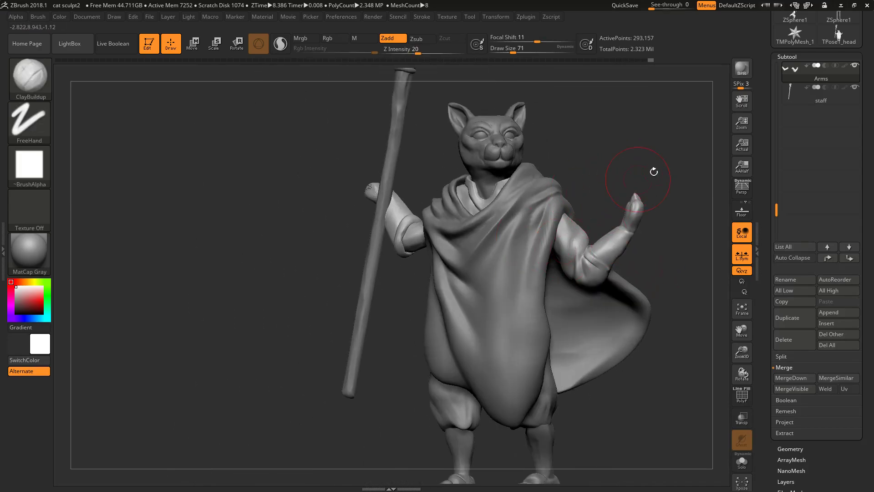
left_click_drag(675, 319, 646, 308, "alt")
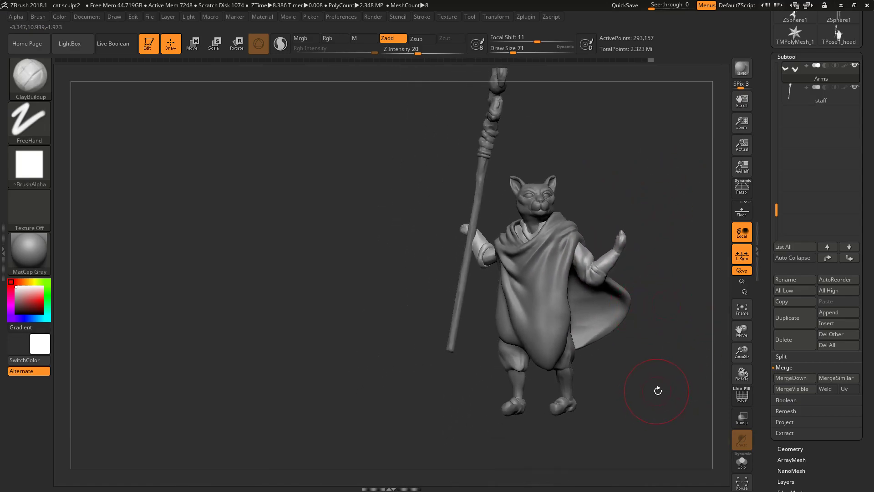
left_click_drag(657, 392, 652, 398)
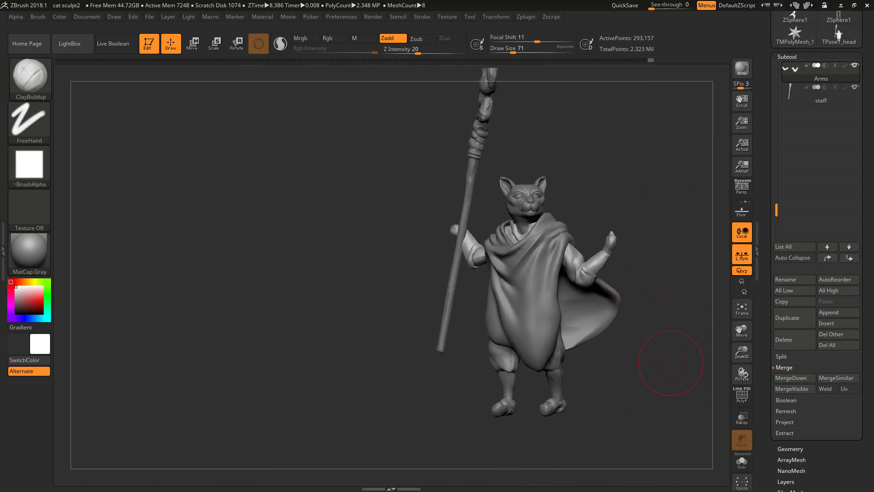
left_click_drag(672, 232, 615, 220, "alt")
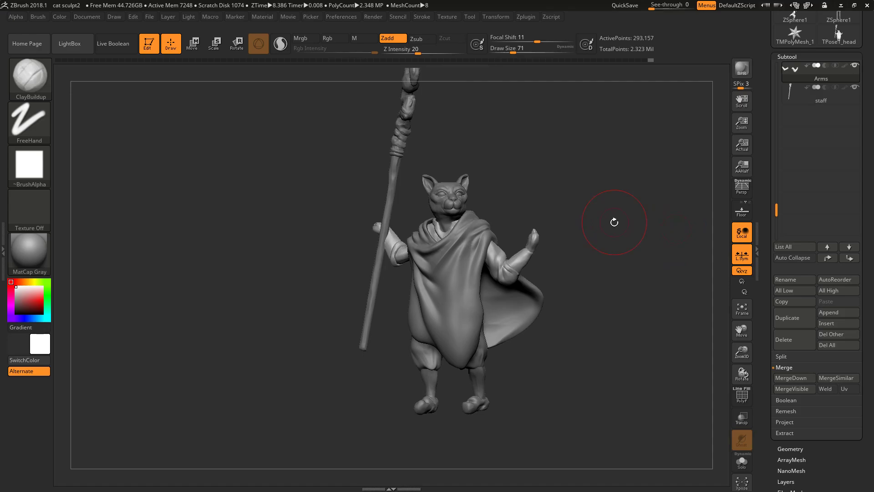